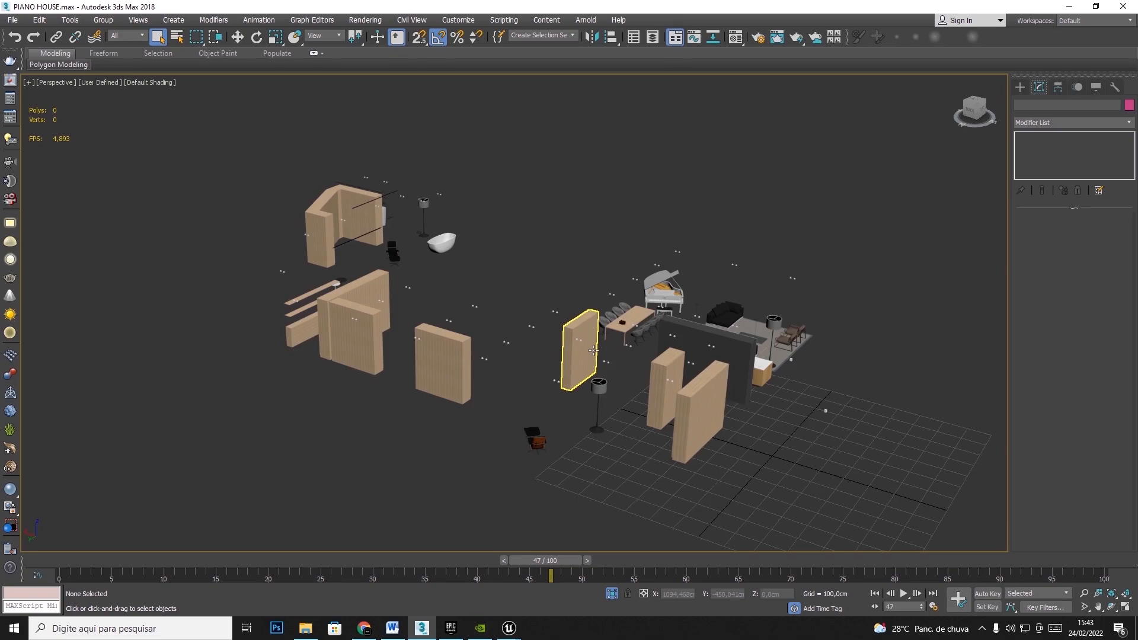
Isolate the floor lamp standing among the wooden wall panels at the near side of the scene.
click(600, 384)
key(w)
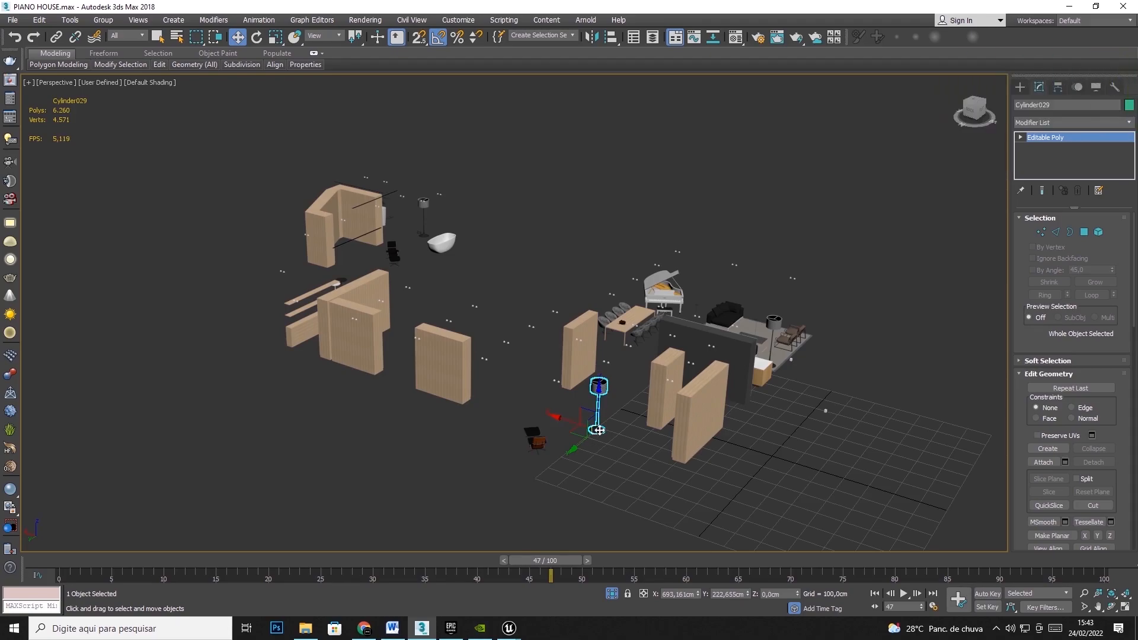
click(578, 355)
click(670, 375)
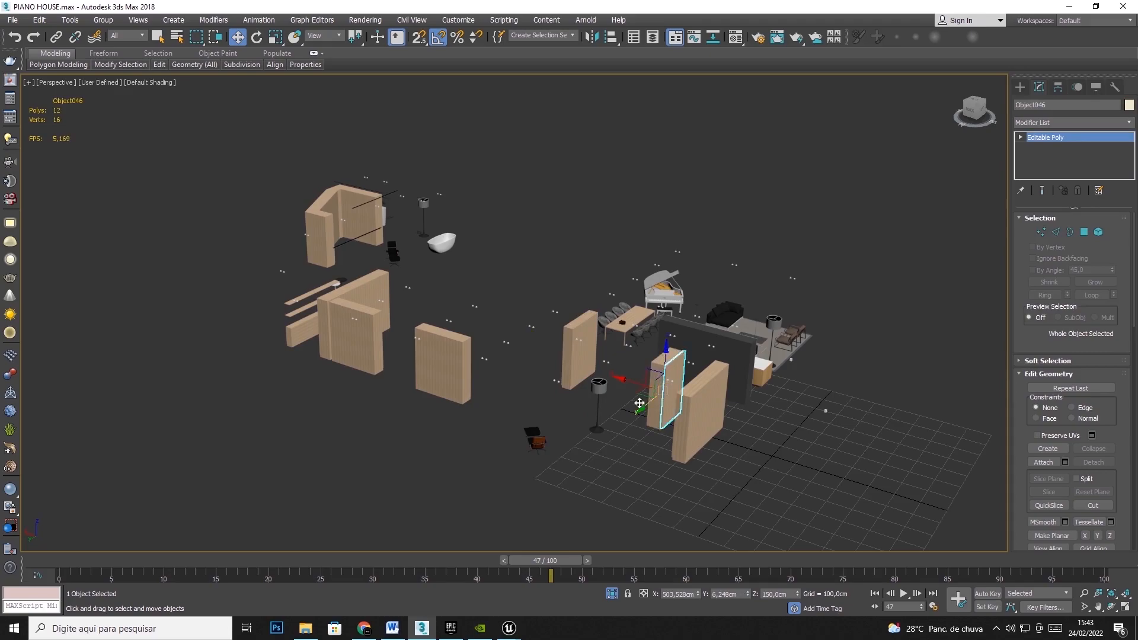
click(599, 386)
scroll(599, 387, up, 5)
right_click(604, 351)
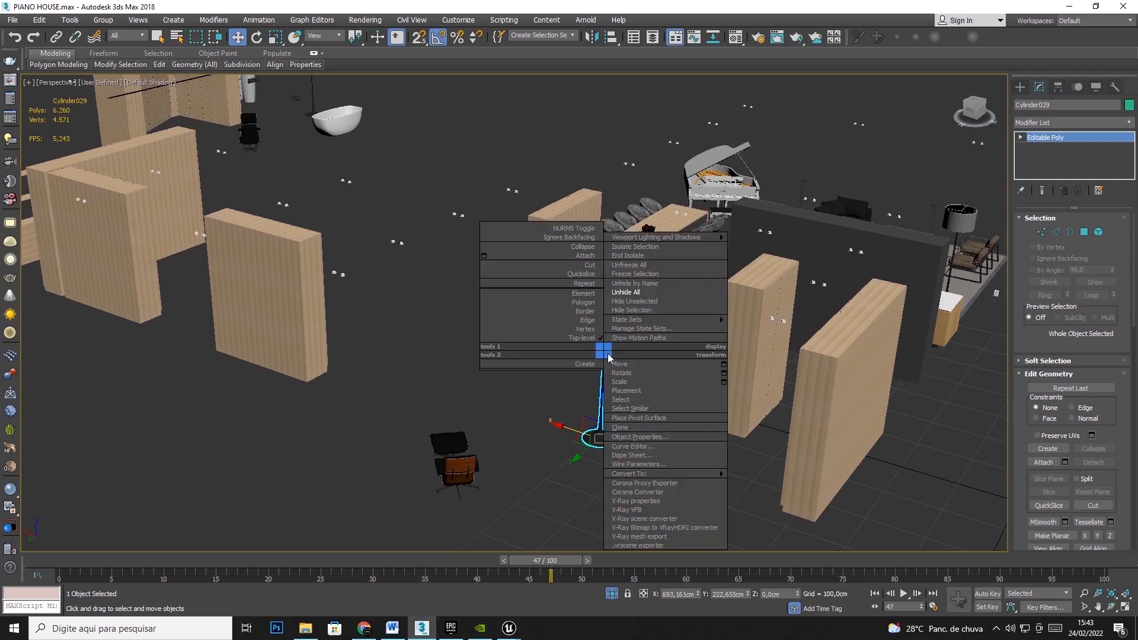
click(637, 247)
click(1111, 606)
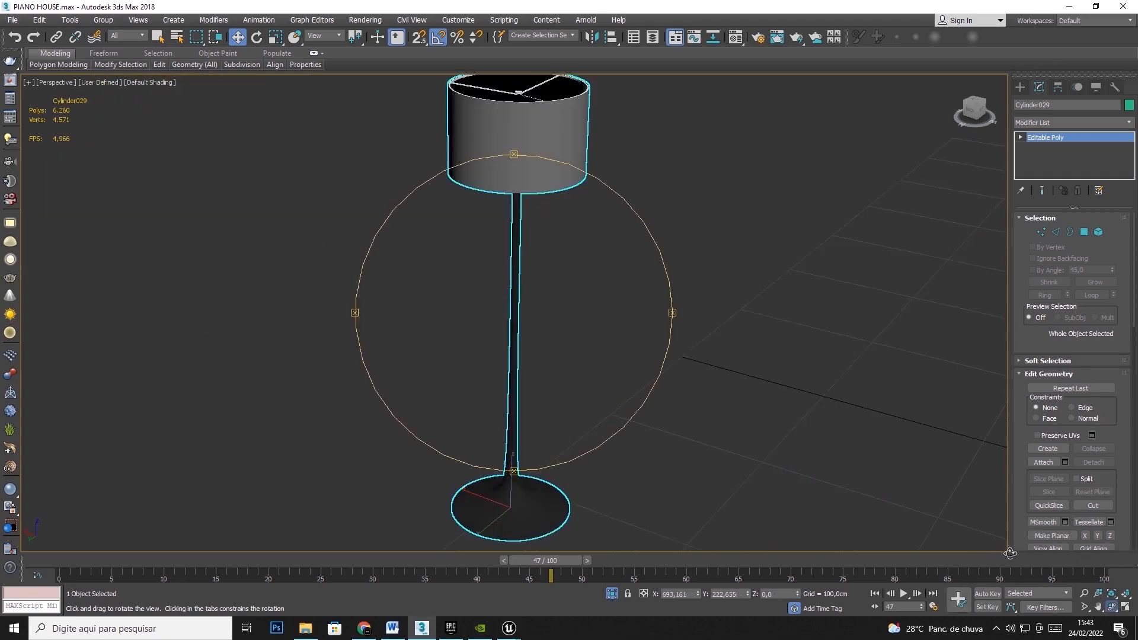
Try moving the isolated lamp a short distance along the Y axis, and undo the move.
click(239, 40)
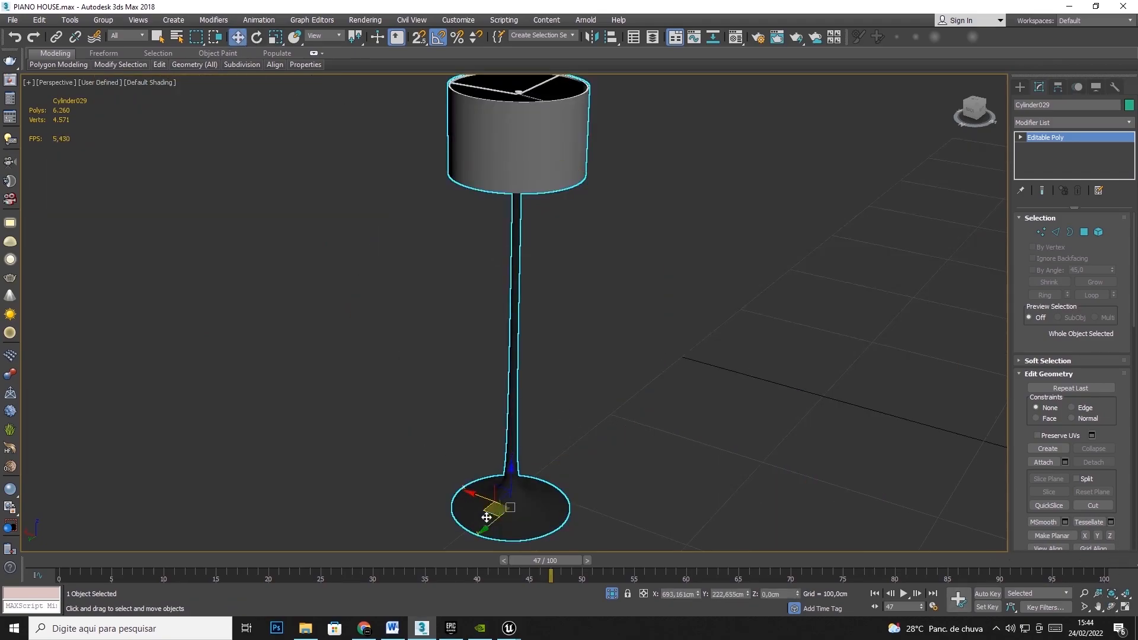
drag(485, 526, 513, 318)
key(ctrl+z)
key(ctrl+z)
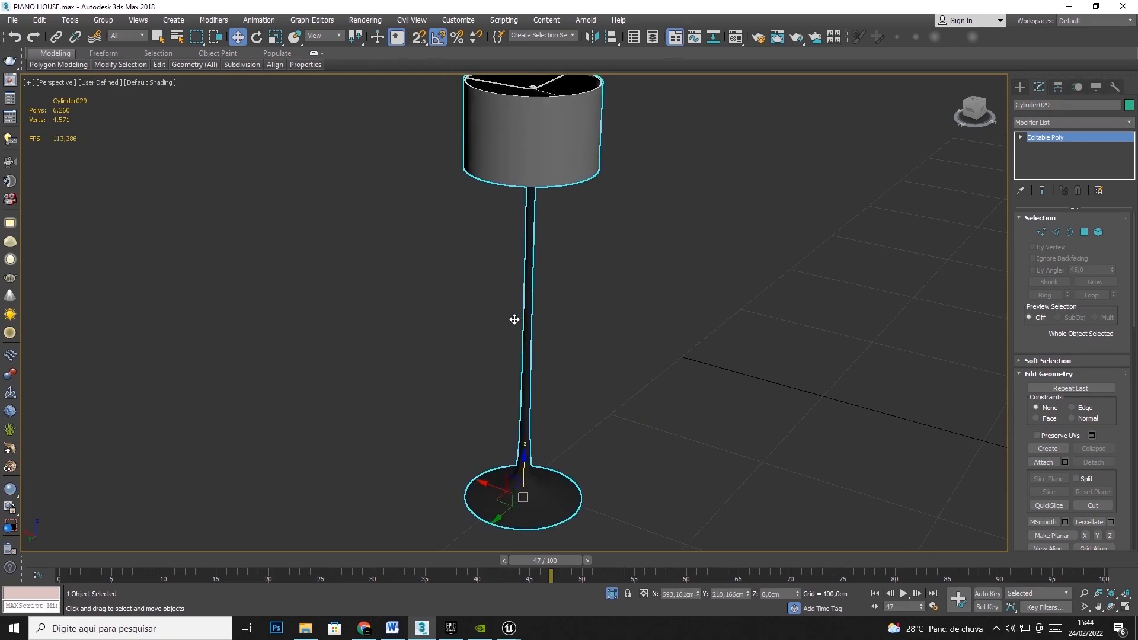
Check the lamp from the Top view and return to the full-size Perspective view.
click(1124, 608)
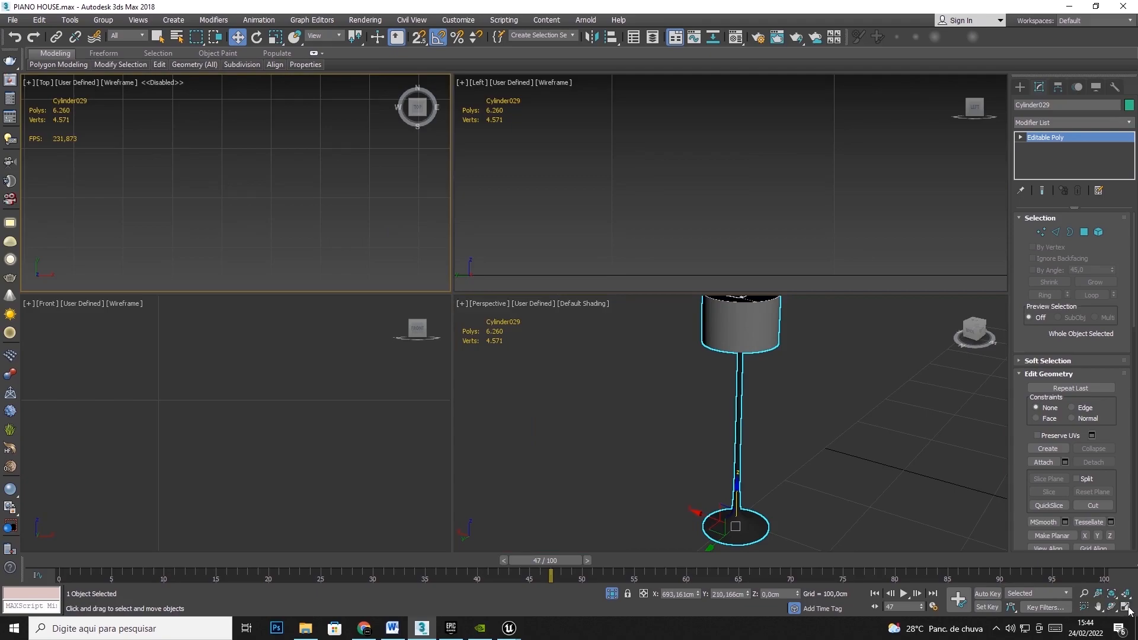
click(1125, 608)
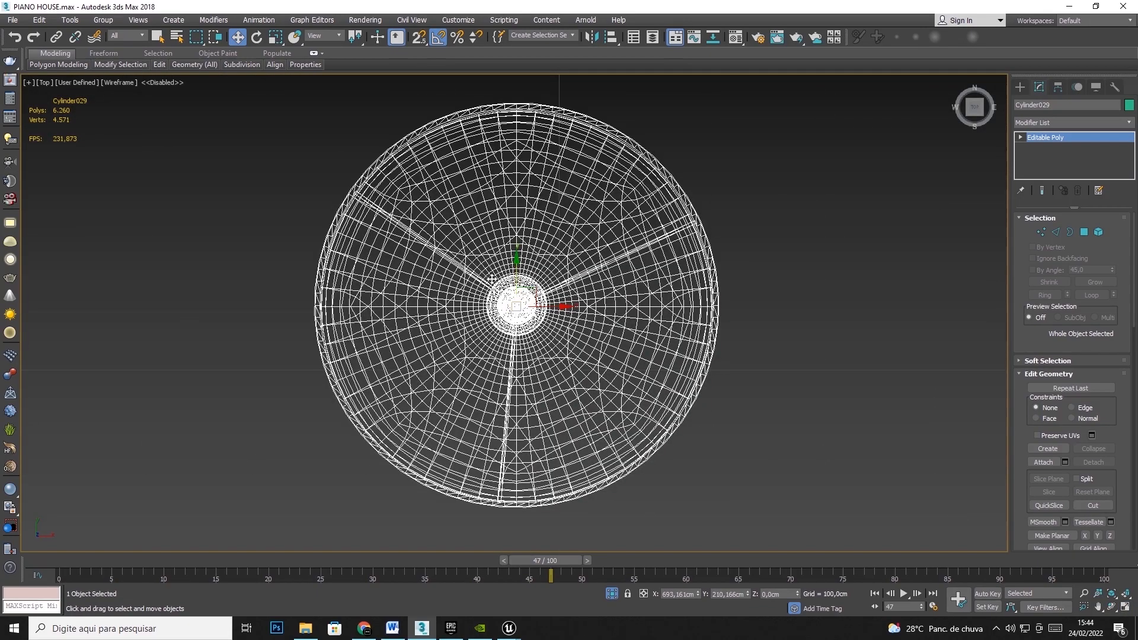
click(1125, 607)
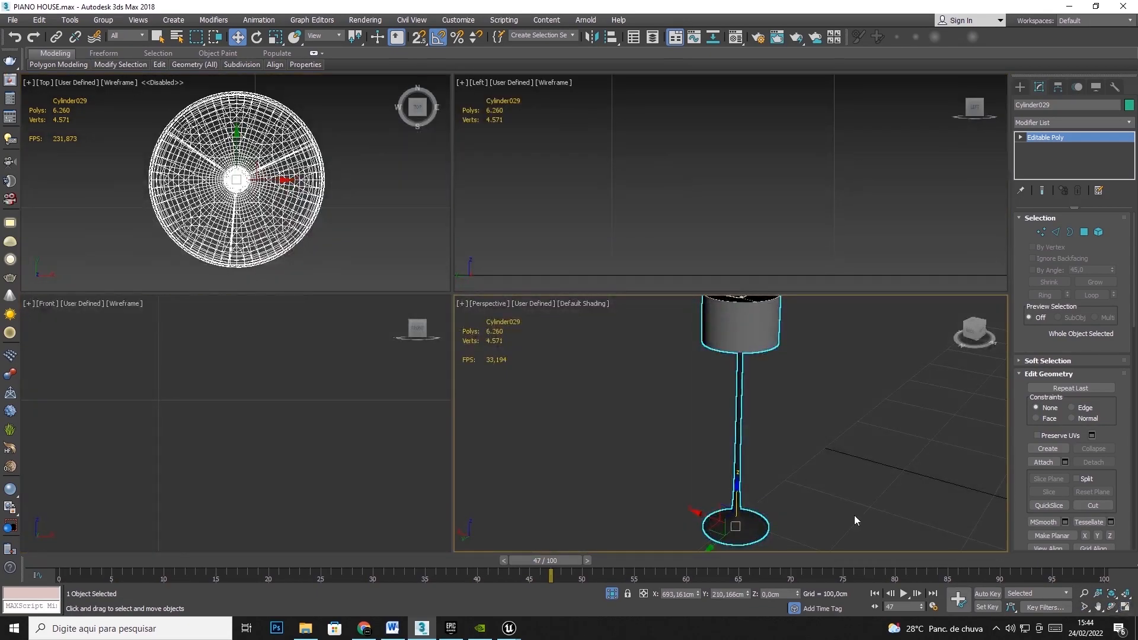
click(1124, 608)
scroll(567, 389, down, 5)
scroll(551, 380, down, 2)
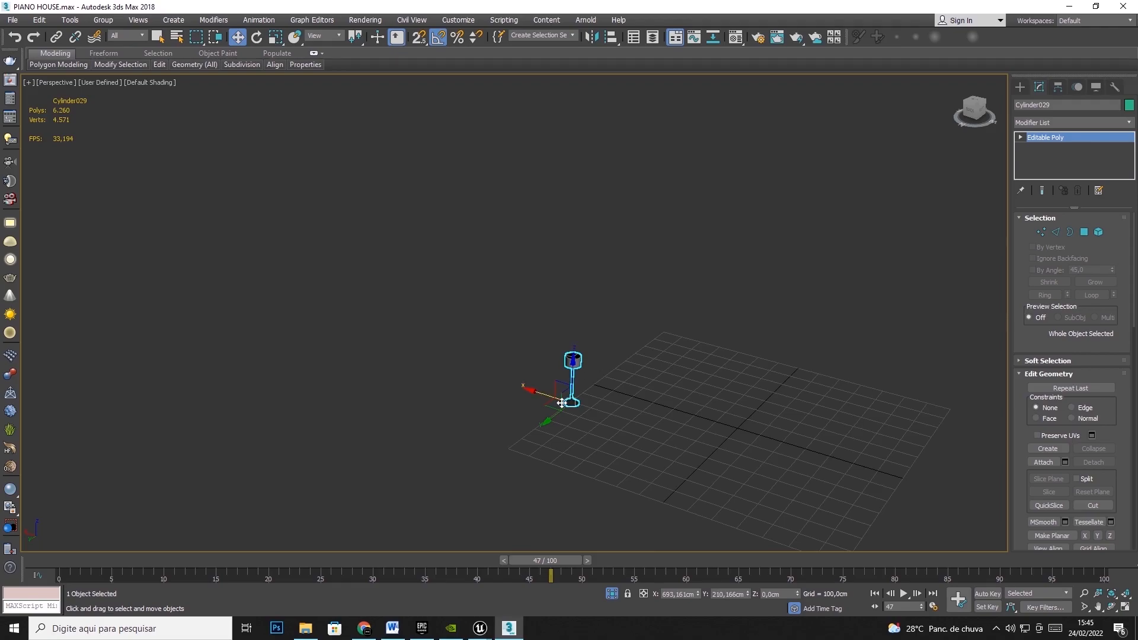
Place the lamp at the world origin by setting its absolute X, Y and Z position to 0.
click(651, 313)
click(576, 362)
click(736, 428)
click(572, 385)
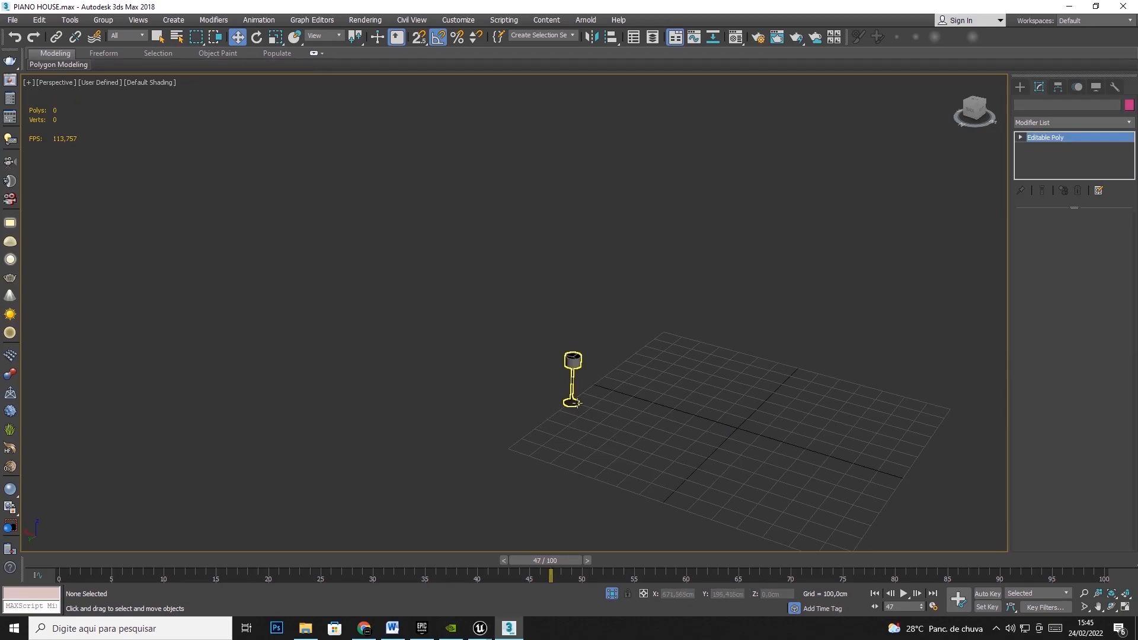
right_click(236, 38)
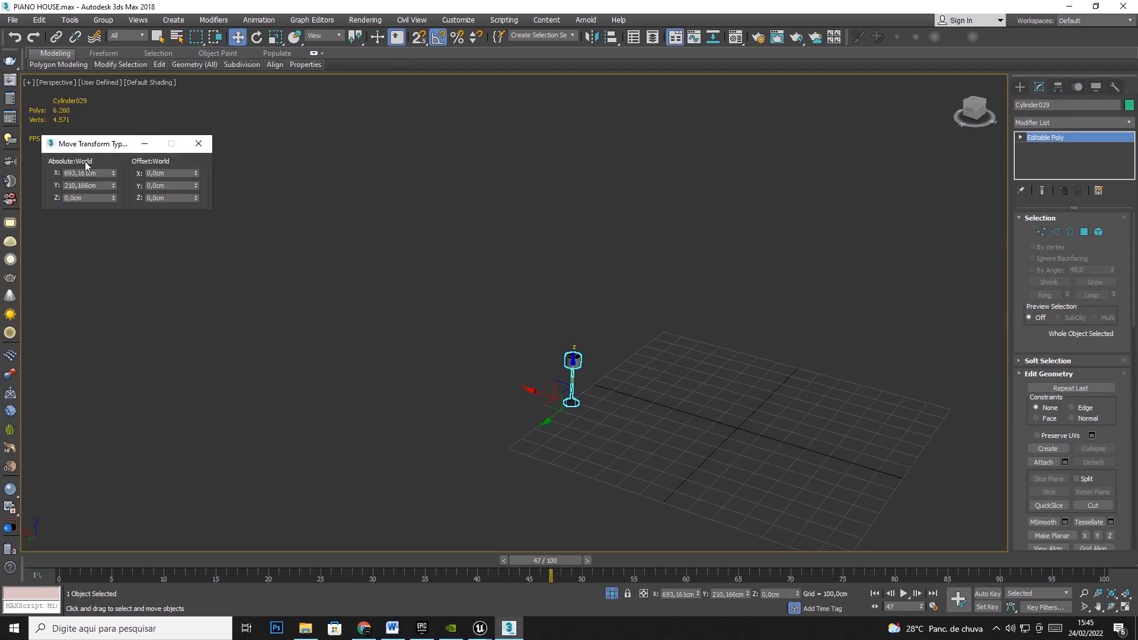
double_click(62, 173)
text(0)
key(Tab)
text(0)
key(Tab)
text(0)
key(Tab)
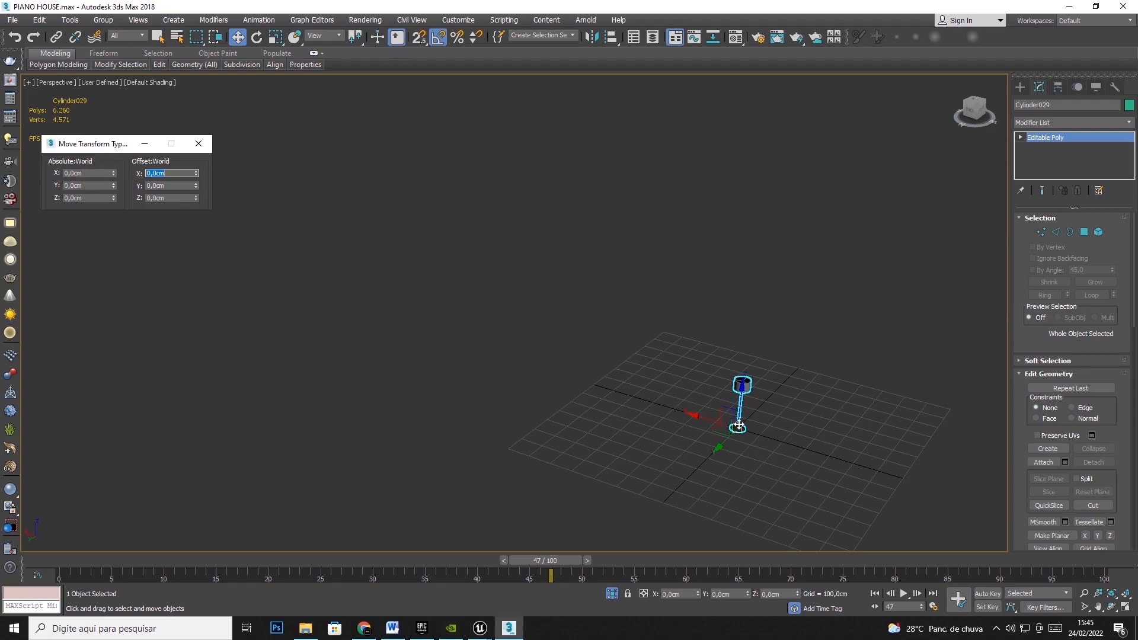
Move the lamp away from the origin to about X 234 cm and Y -512 cm.
drag(708, 422, 659, 407)
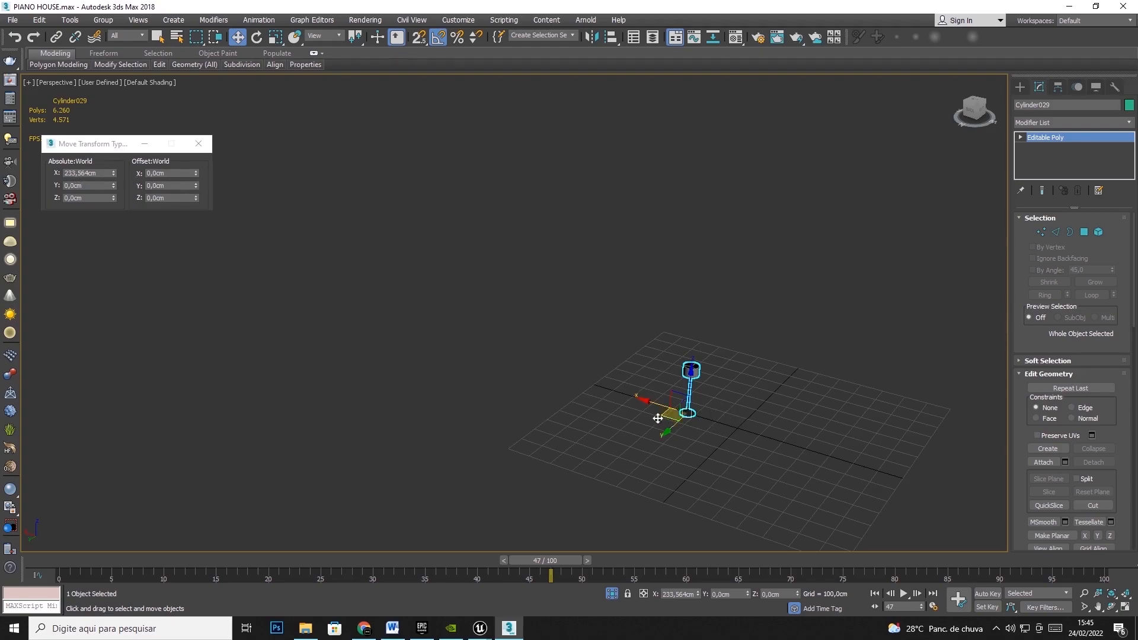
drag(668, 425, 713, 384)
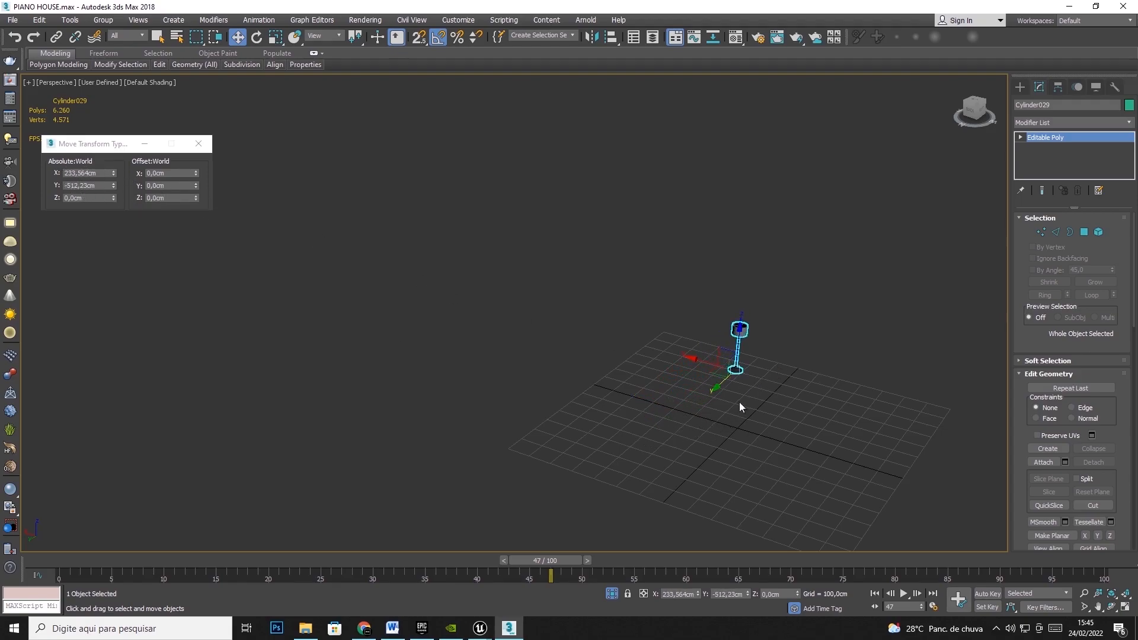
Try raising the lamp above the grid to about Z 510 cm, and undo the lift.
click(734, 341)
click(738, 341)
drag(739, 341, 751, 240)
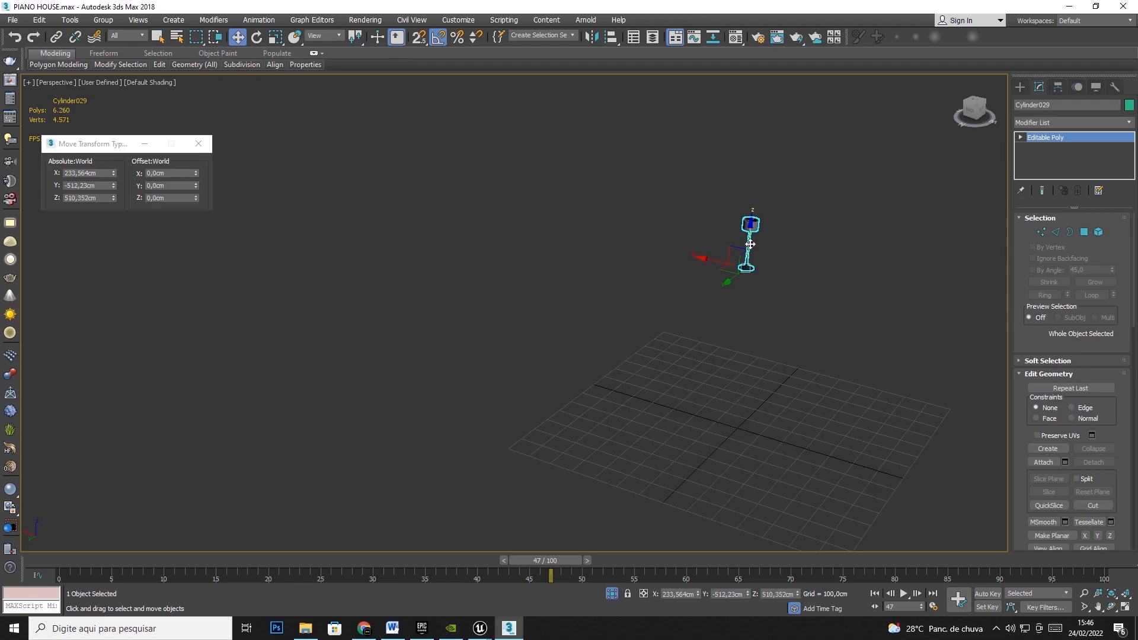
key(ctrl+z)
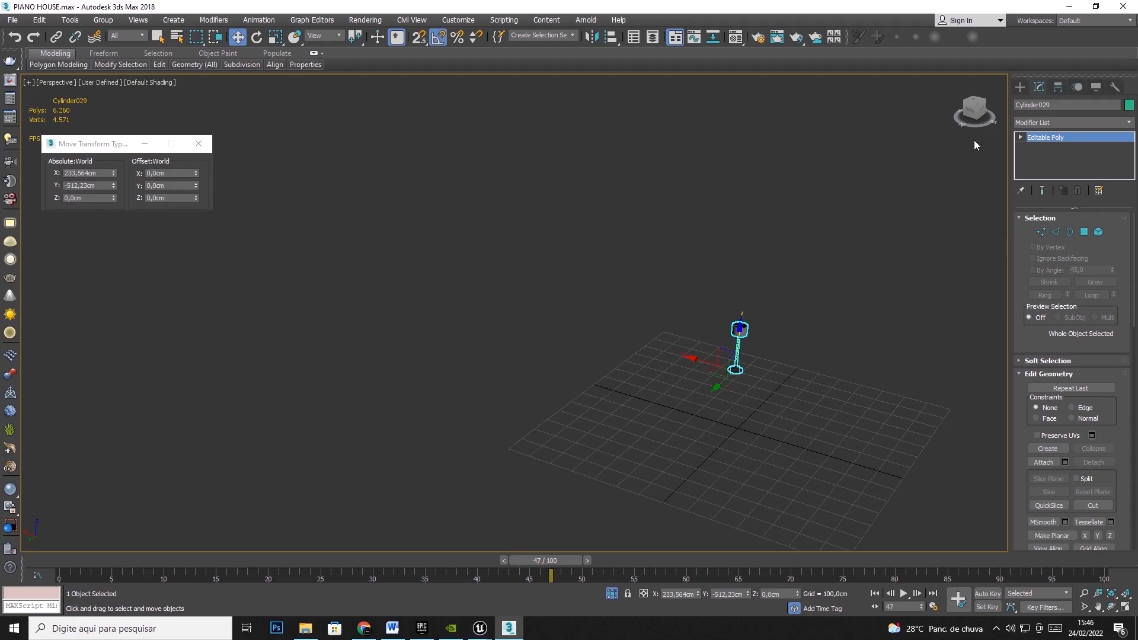
Move only the lamp's pivot near the world origin, to about X -5.8 cm and Y -5.6 cm.
click(1057, 88)
click(1072, 169)
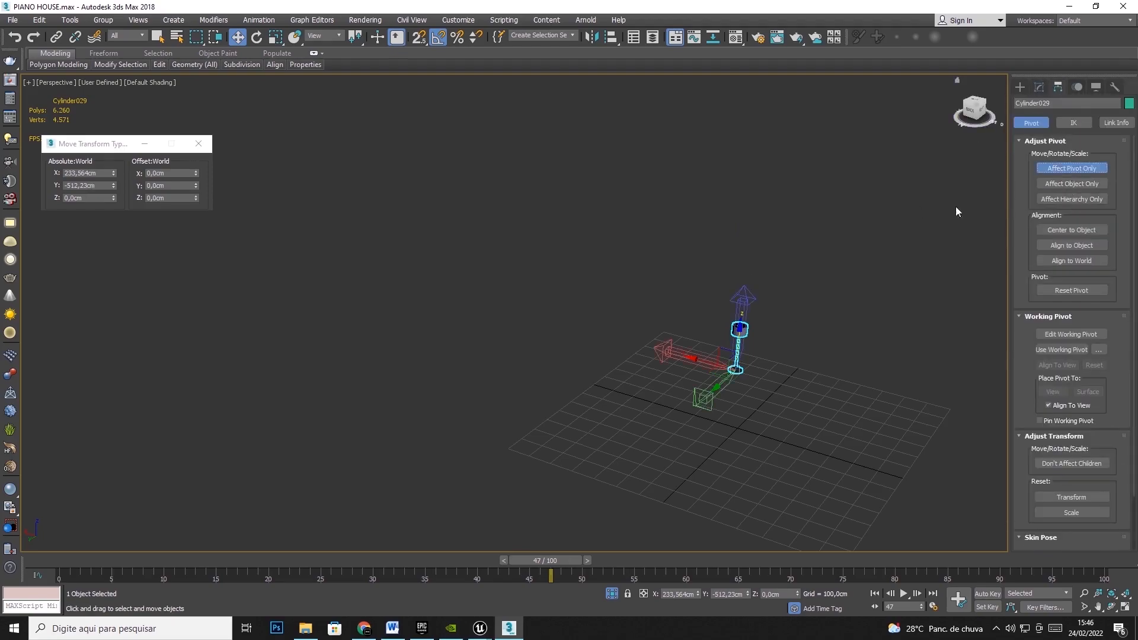
drag(719, 372, 739, 428)
click(1059, 170)
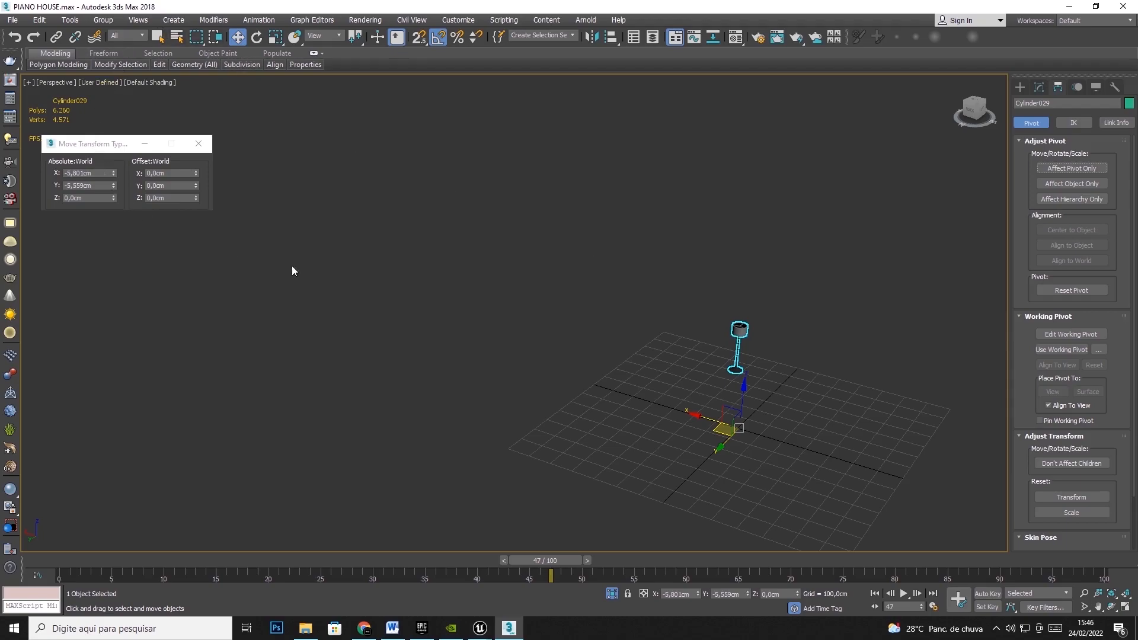
Try moving the lamp slightly by its offset pivot, and undo the move.
click(793, 354)
click(738, 350)
mouse_move(714, 428)
mouse_down()
mouse_move(677, 428)
mouse_move(726, 436)
mouse_move(668, 431)
mouse_move(723, 428)
mouse_move(670, 427)
mouse_move(715, 409)
mouse_move(694, 404)
mouse_move(717, 415)
mouse_move(691, 404)
mouse_move(758, 427)
mouse_move(710, 434)
mouse_up()
key(ctrl+z)
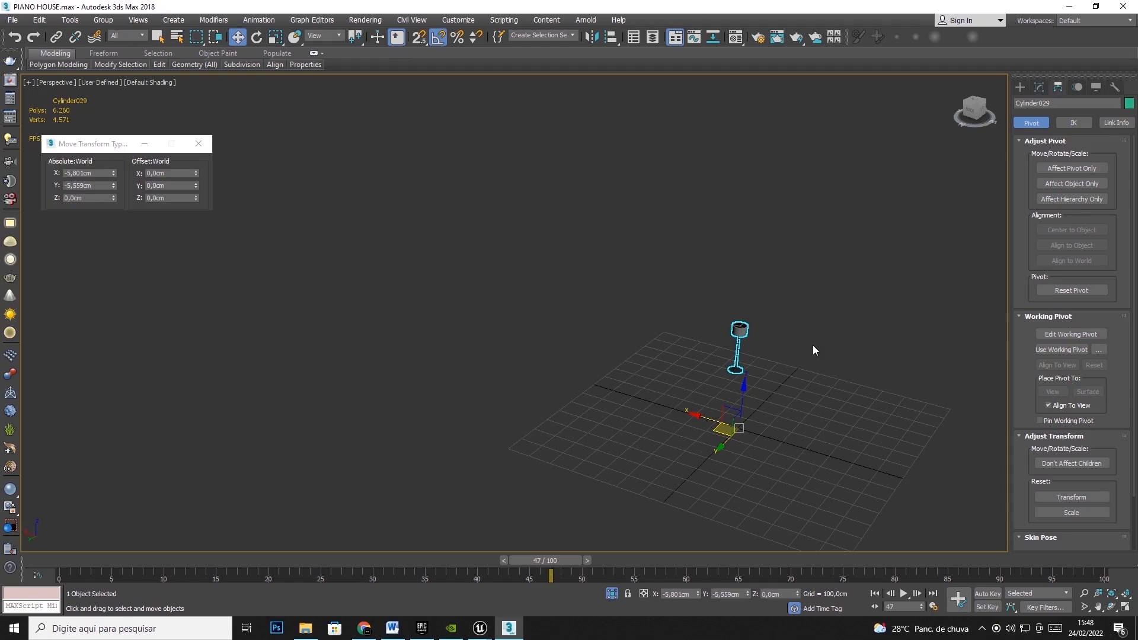
Center the lamp's pivot to the object with Affect Pivot Only, and leave pivot editing.
click(811, 317)
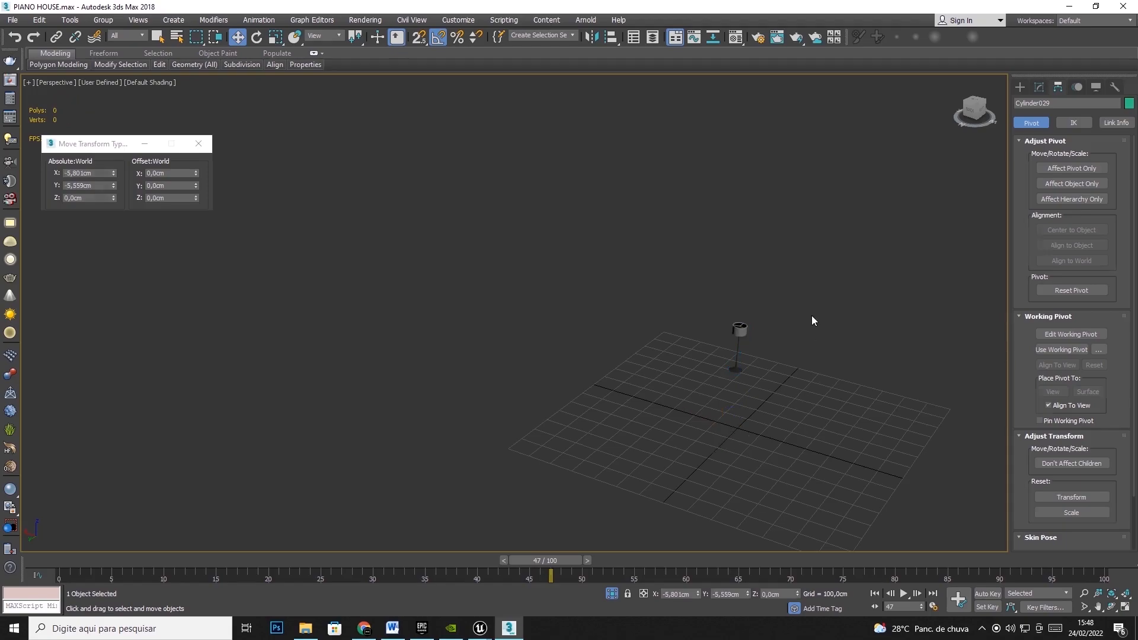
click(737, 330)
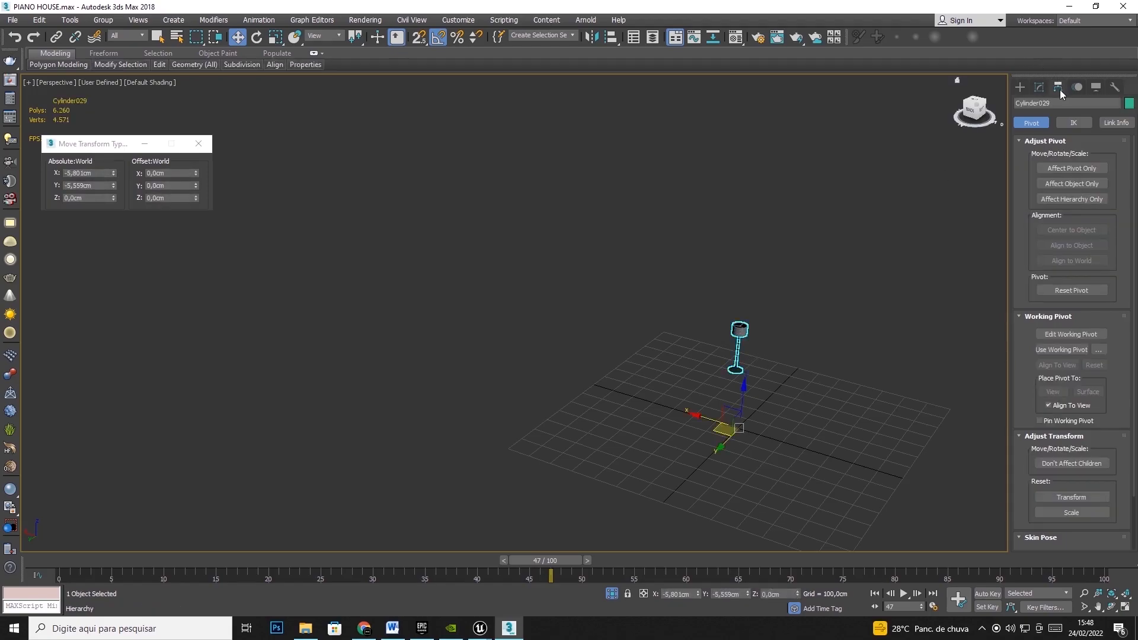
click(1063, 167)
click(1071, 230)
click(1072, 168)
click(760, 305)
click(738, 349)
Compare the lamp's location with the world origin in the Top view of the four-viewport layout.
click(1125, 607)
right_click(314, 152)
key(z)
scroll(317, 203, down, 5)
scroll(317, 202, down, 5)
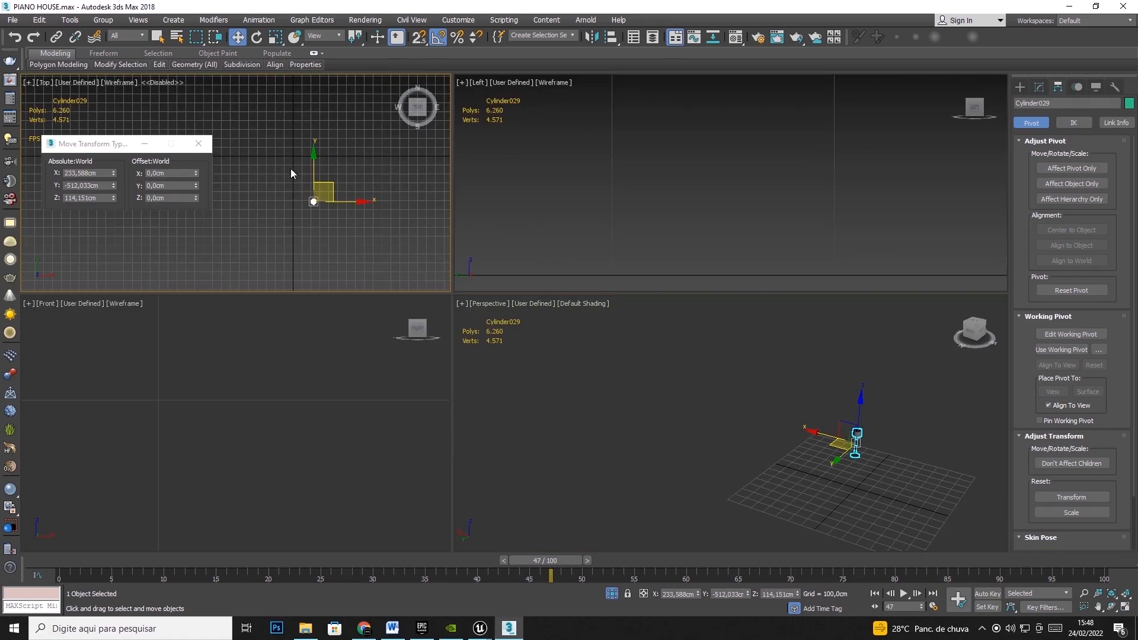
click(315, 207)
click(314, 202)
Start exporting the lamp as FBX and create a folder named FBX inside PIANO HOUSE on the BACKUP (F:) drive.
click(13, 20)
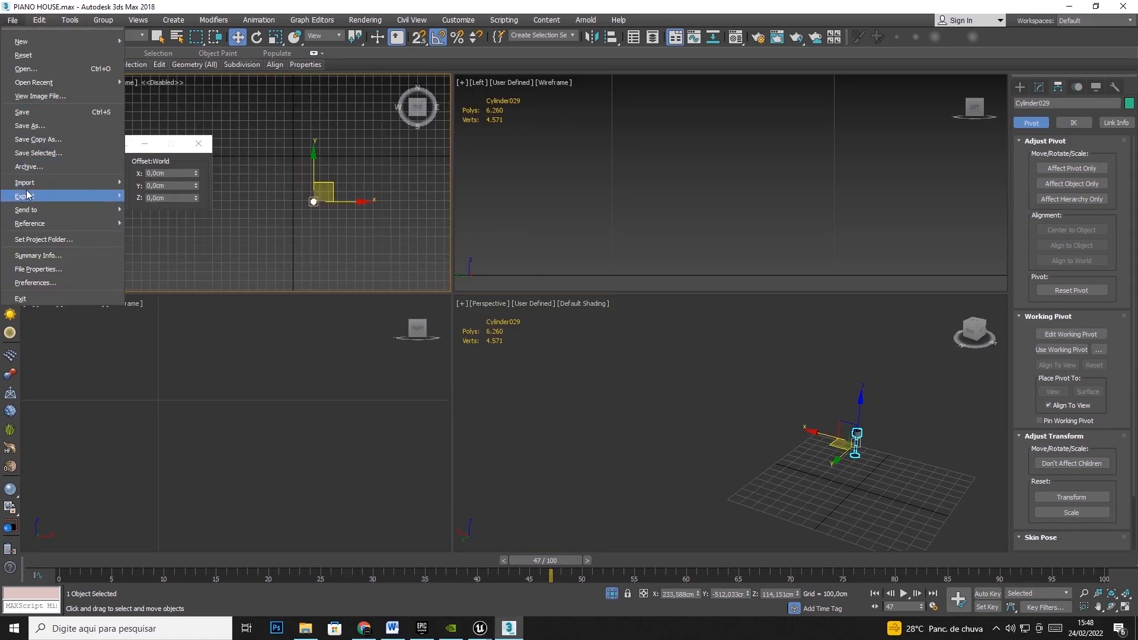
click(179, 217)
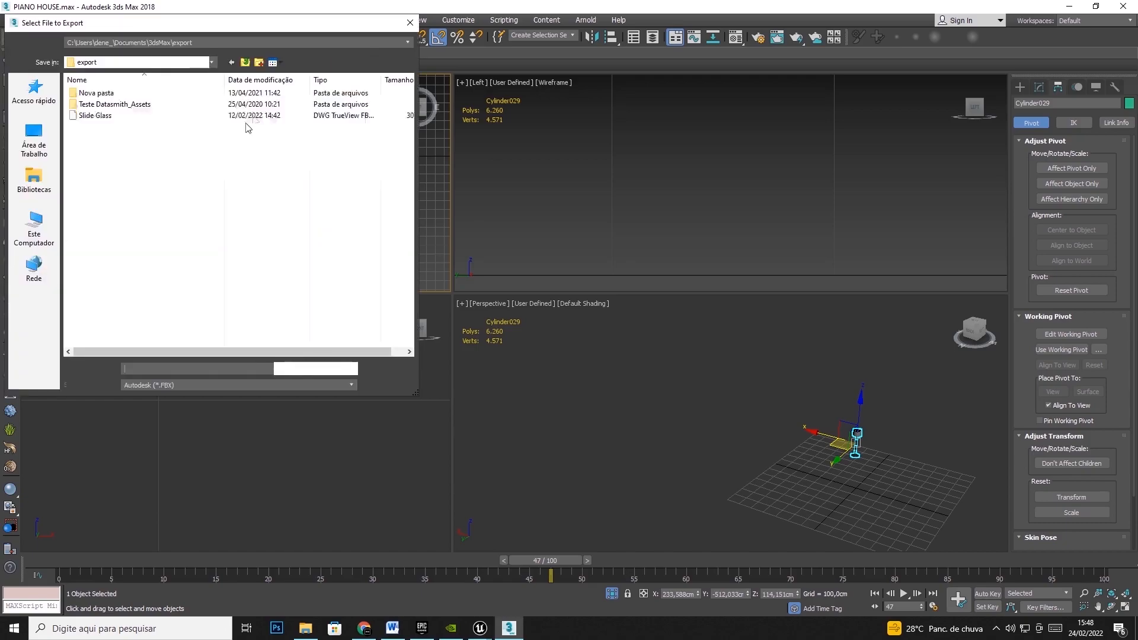
click(89, 63)
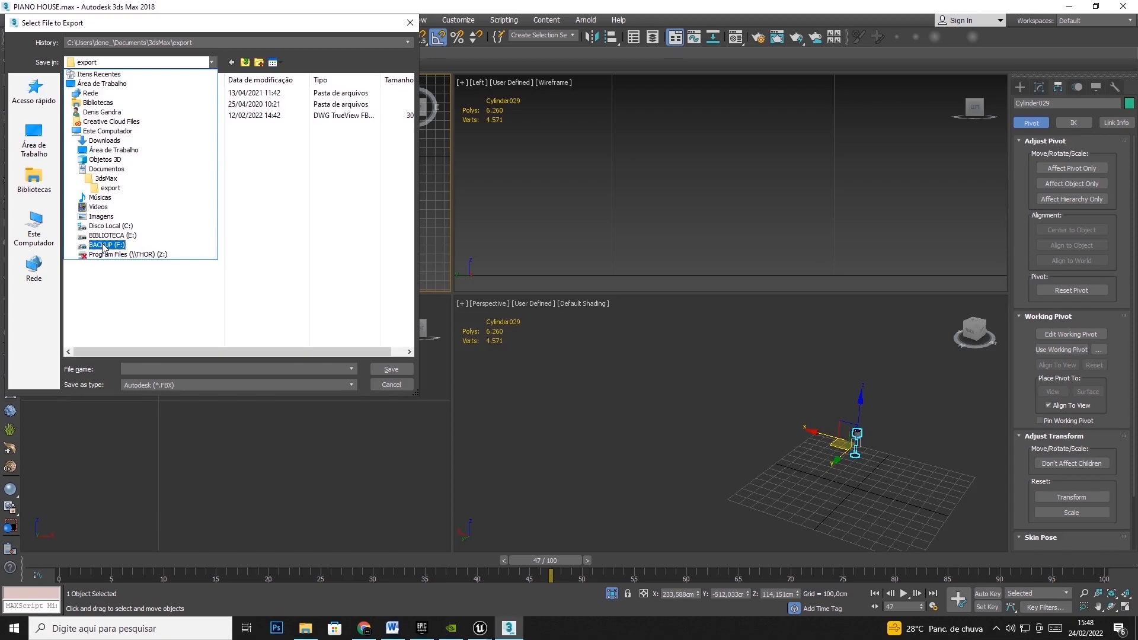
click(104, 248)
double_click(97, 95)
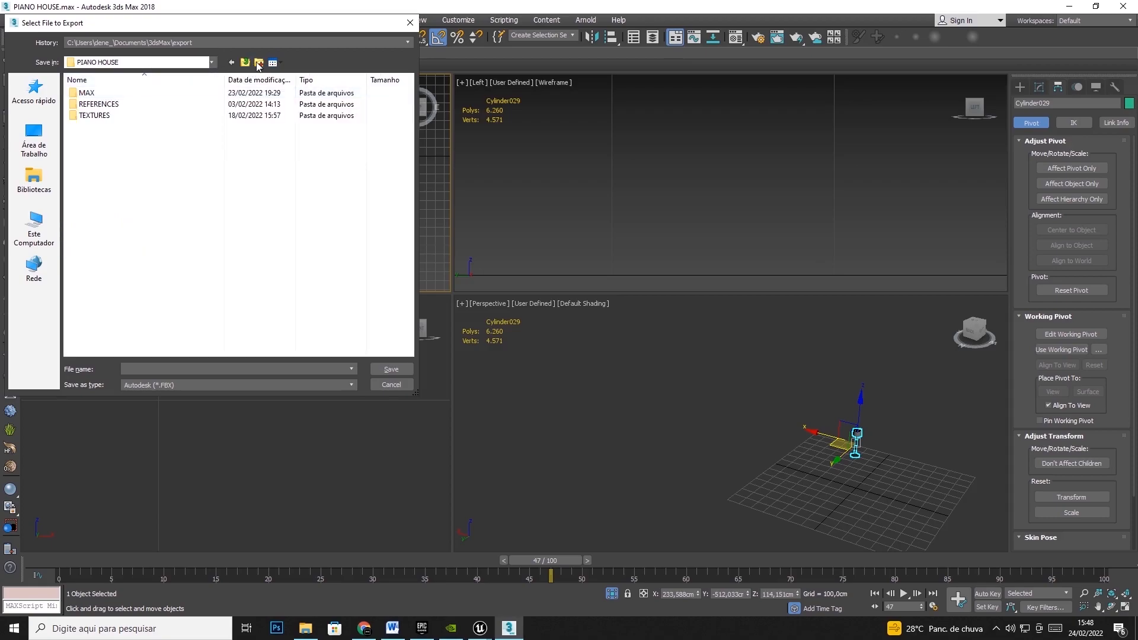
click(257, 61)
text(FBX)
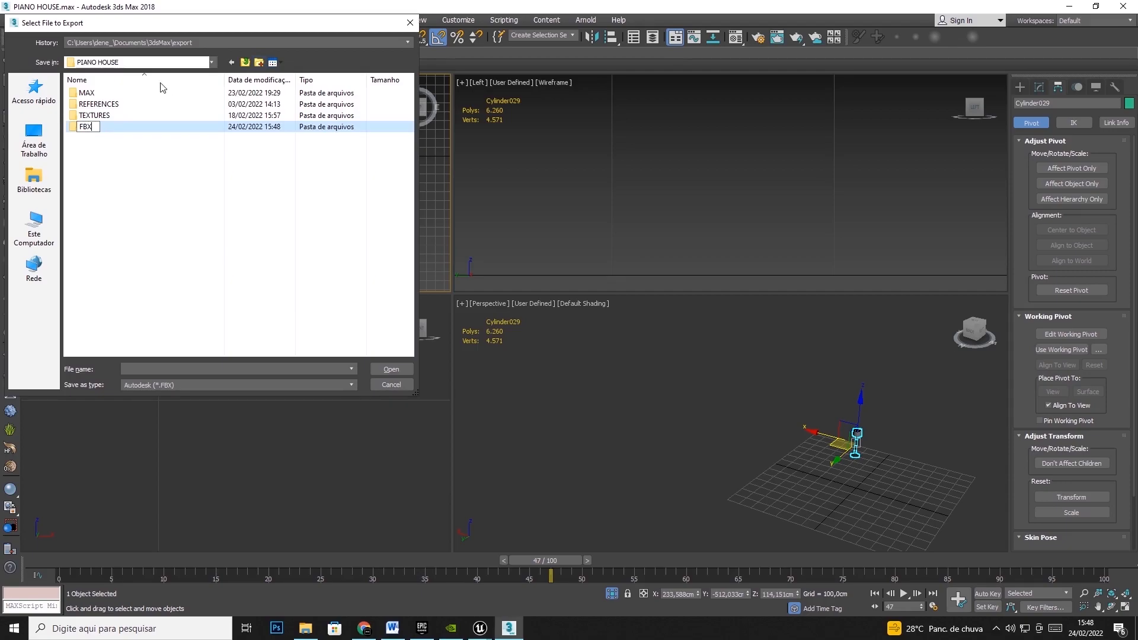
key(Return)
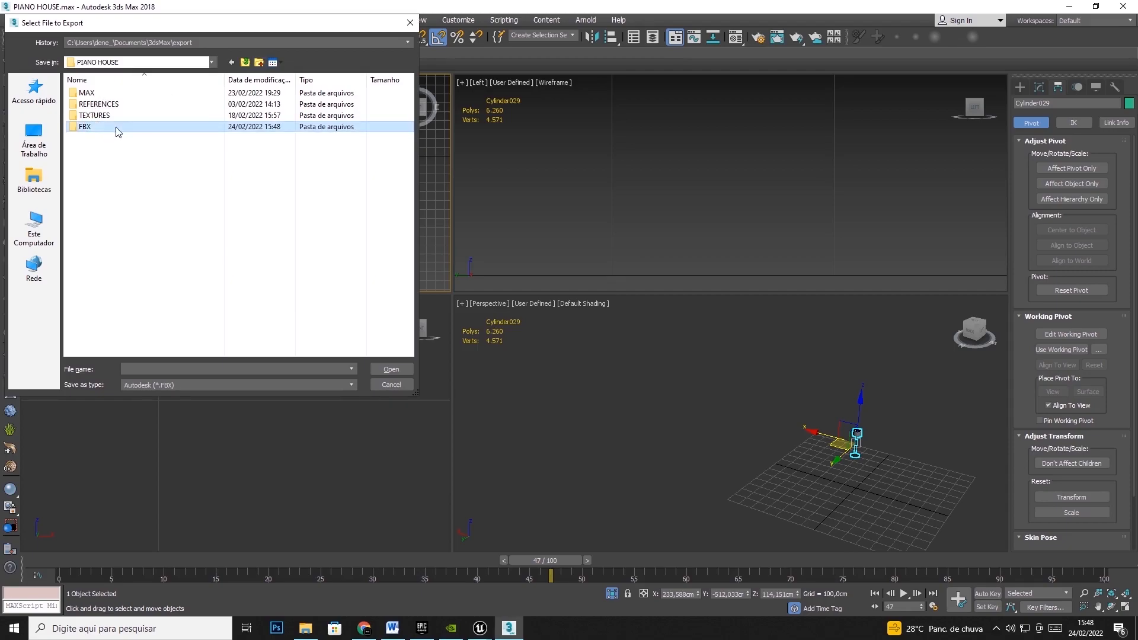
Export the lamp as Lamp_test in Autodesk FBX format into the FBX folder.
double_click(113, 127)
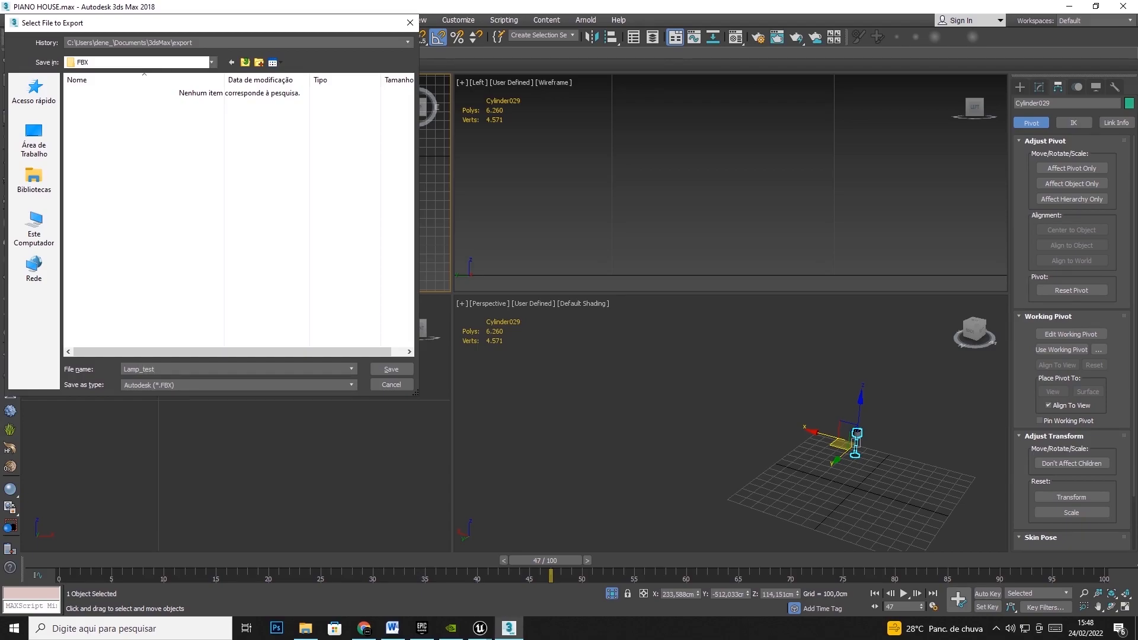
click(373, 368)
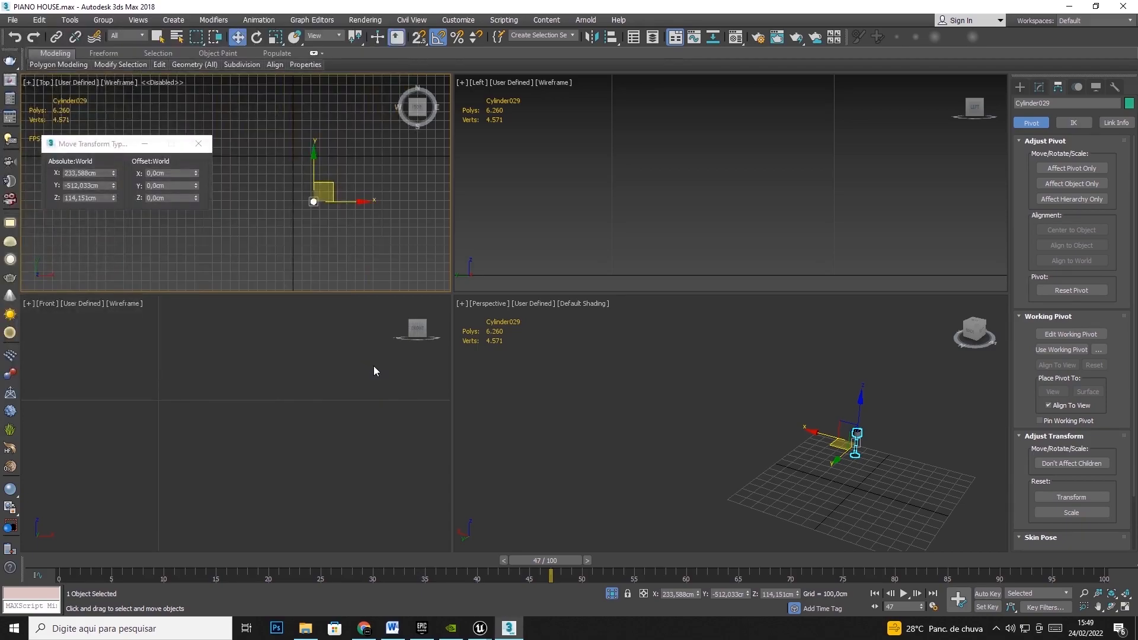
click(656, 470)
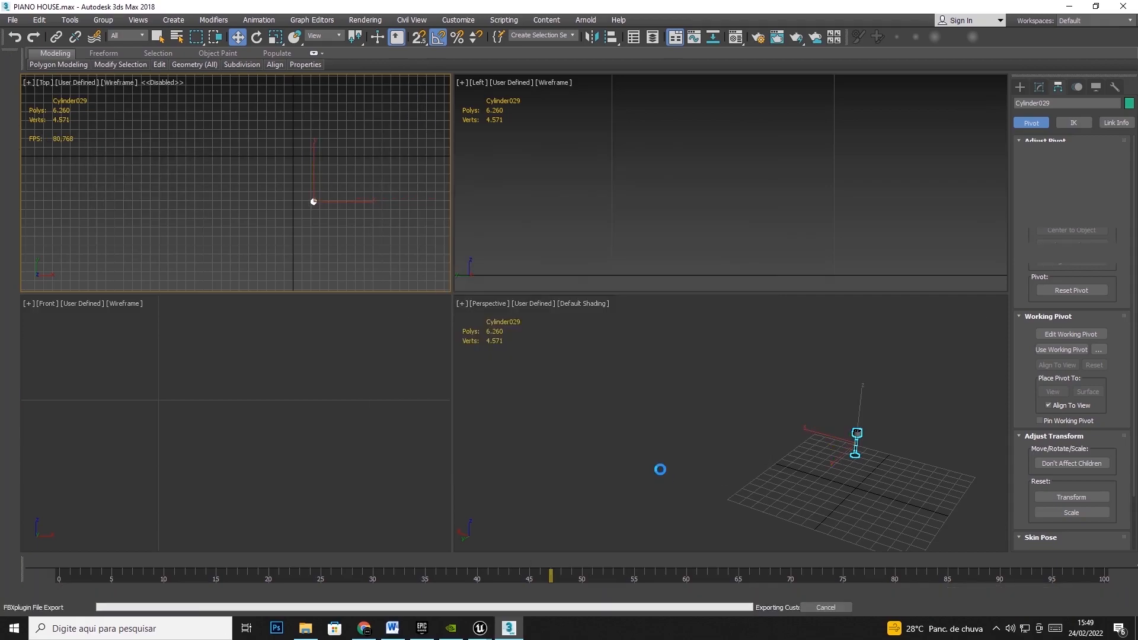
click(755, 499)
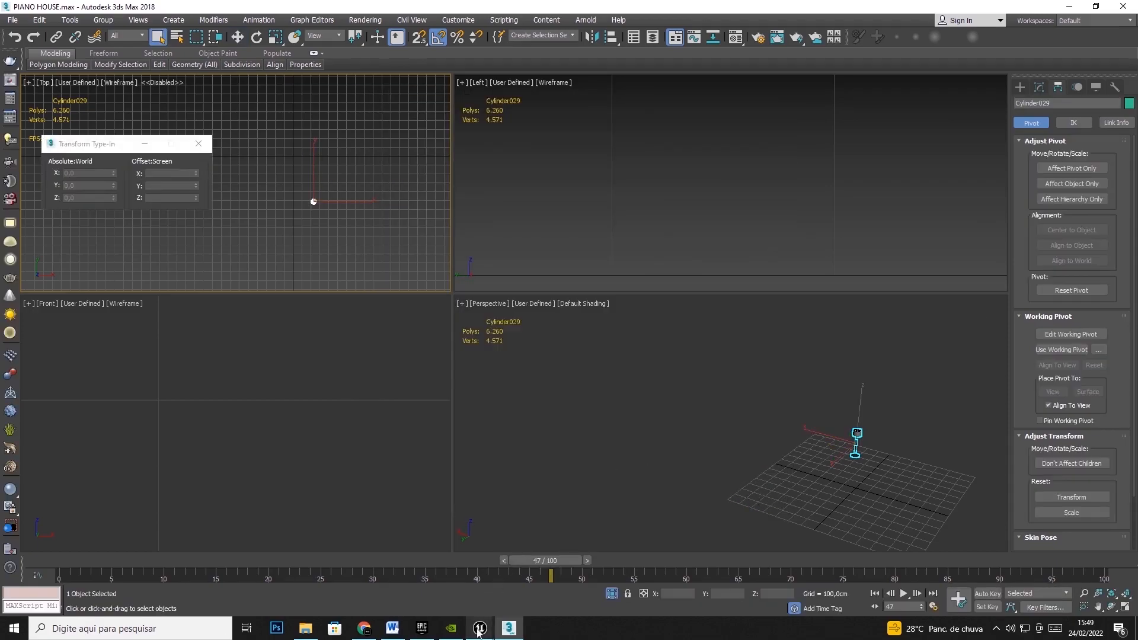
Switch to the MyProject level editor in Unreal Engine and start importing an asset into the Content folder.
mouse_move(480, 628)
click(498, 591)
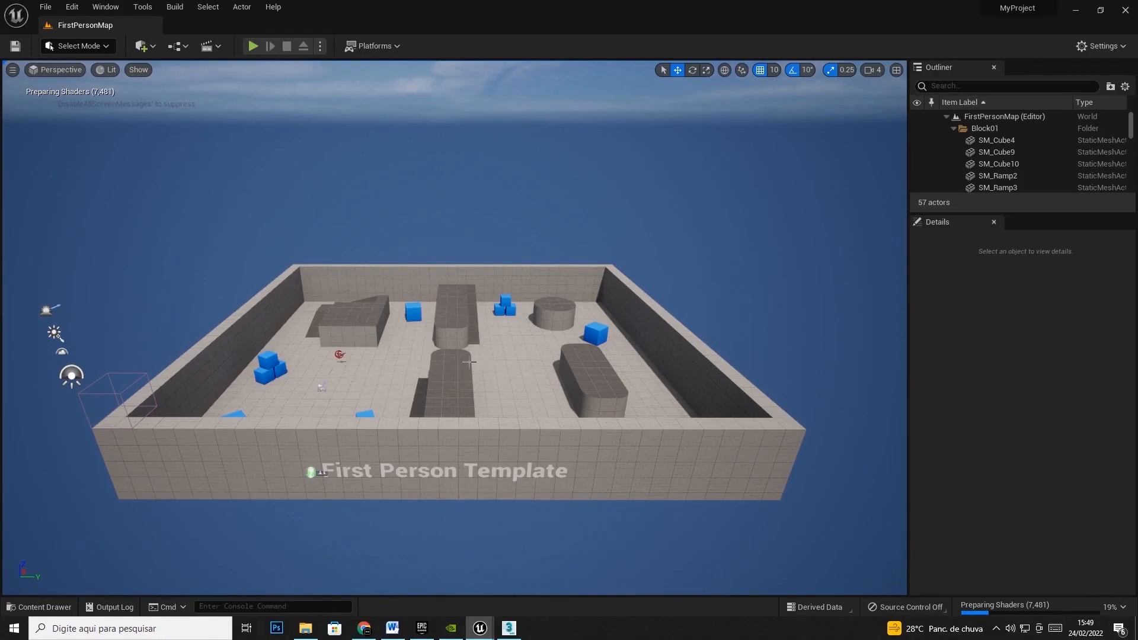
click(39, 608)
right_click(539, 487)
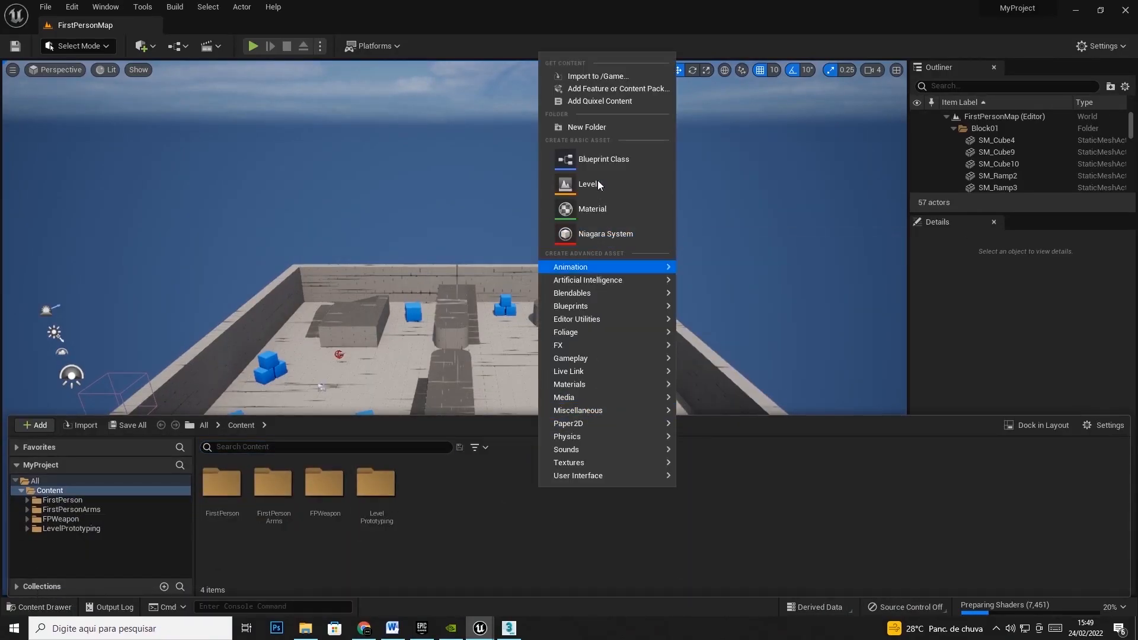
click(609, 77)
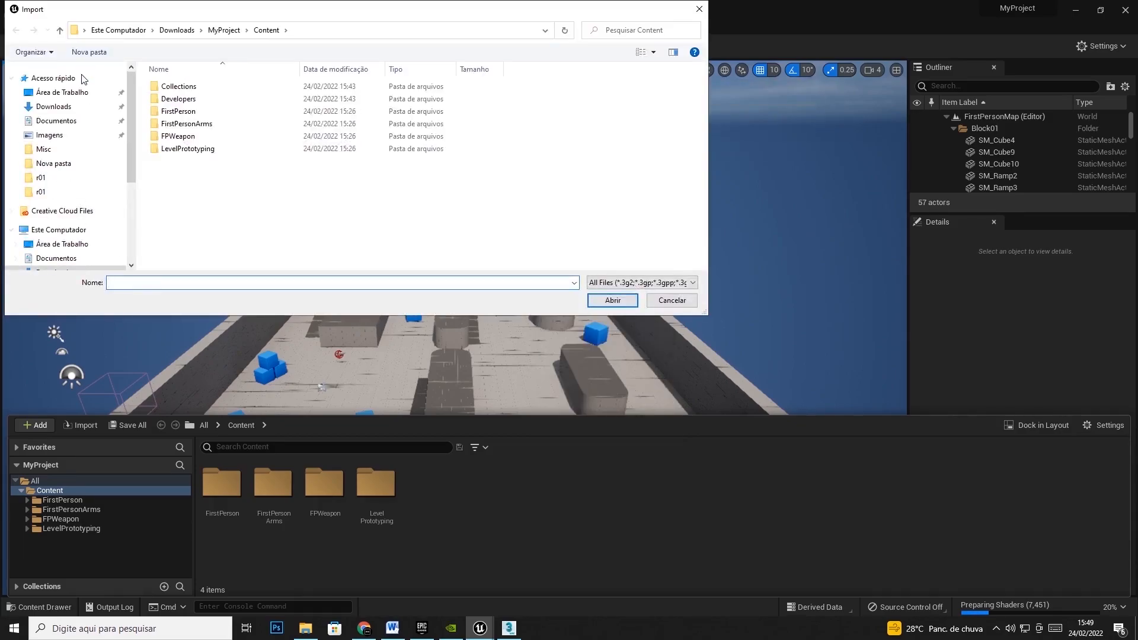
Choose the Lamp_test file from the FBX folder of PIANO HOUSE on the BACKUP (F:) drive for import.
scroll(65, 149, down, 3)
click(55, 215)
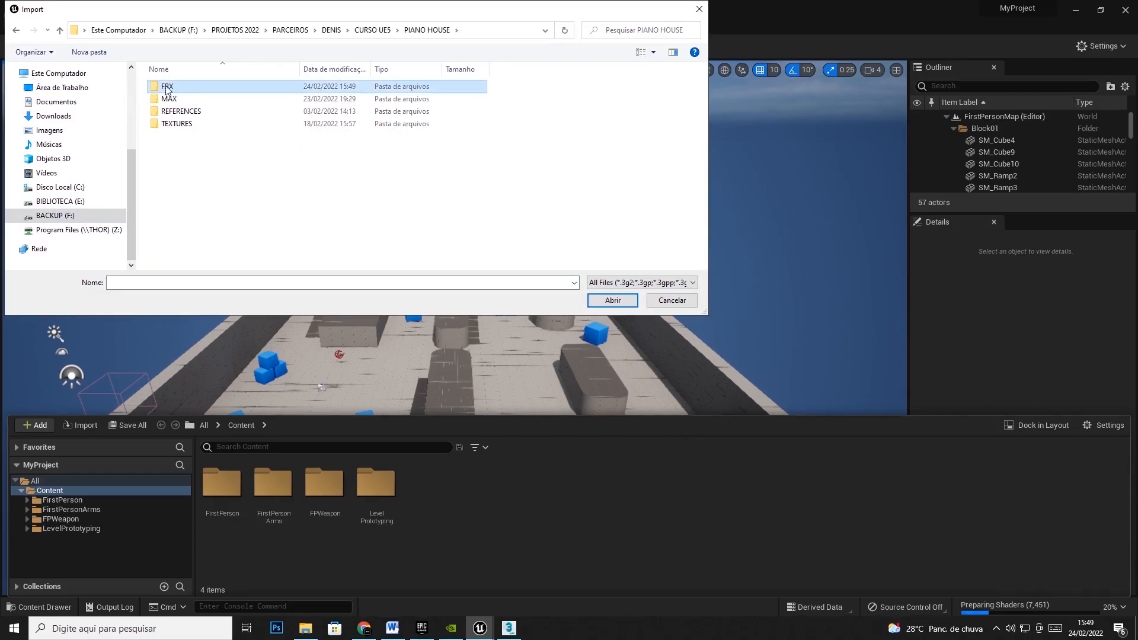
click(16, 29)
double_click(202, 90)
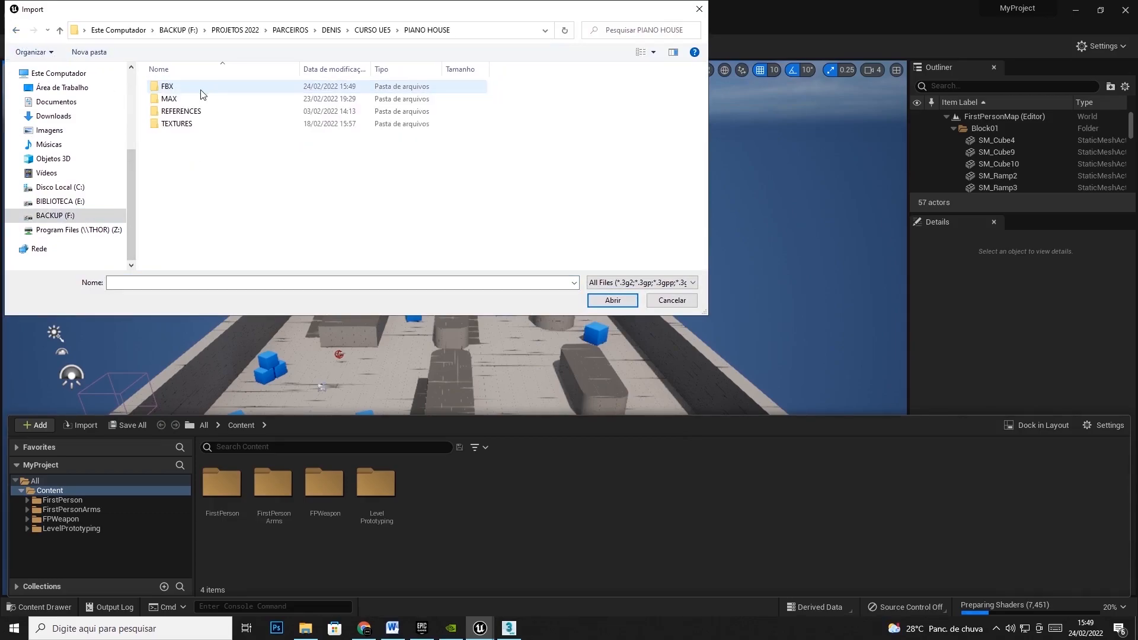
double_click(169, 88)
click(178, 88)
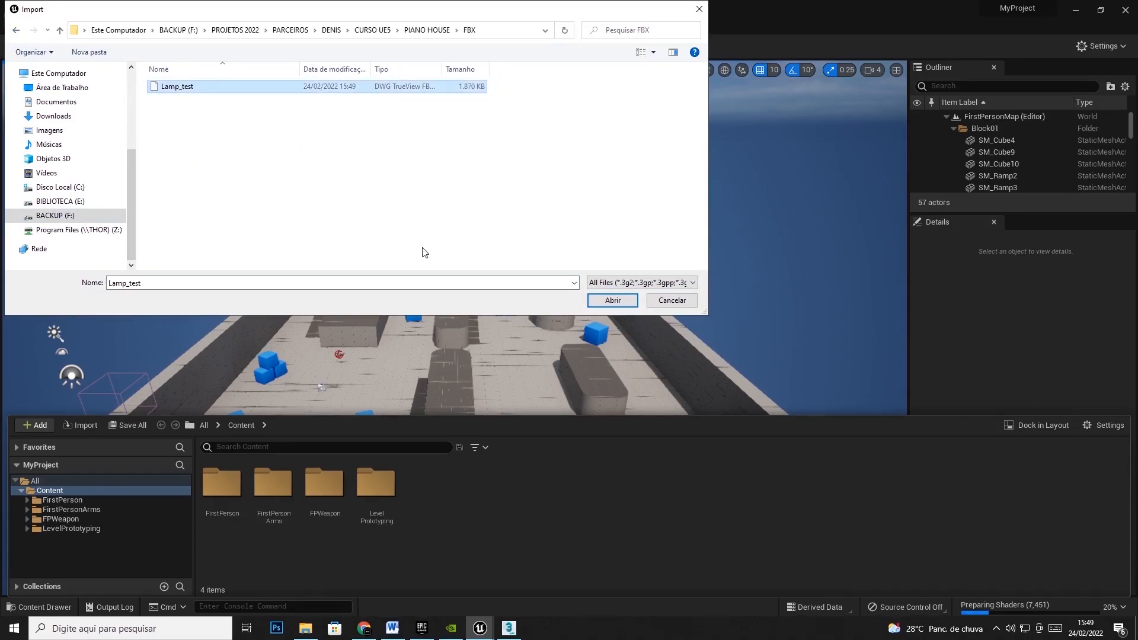
click(620, 303)
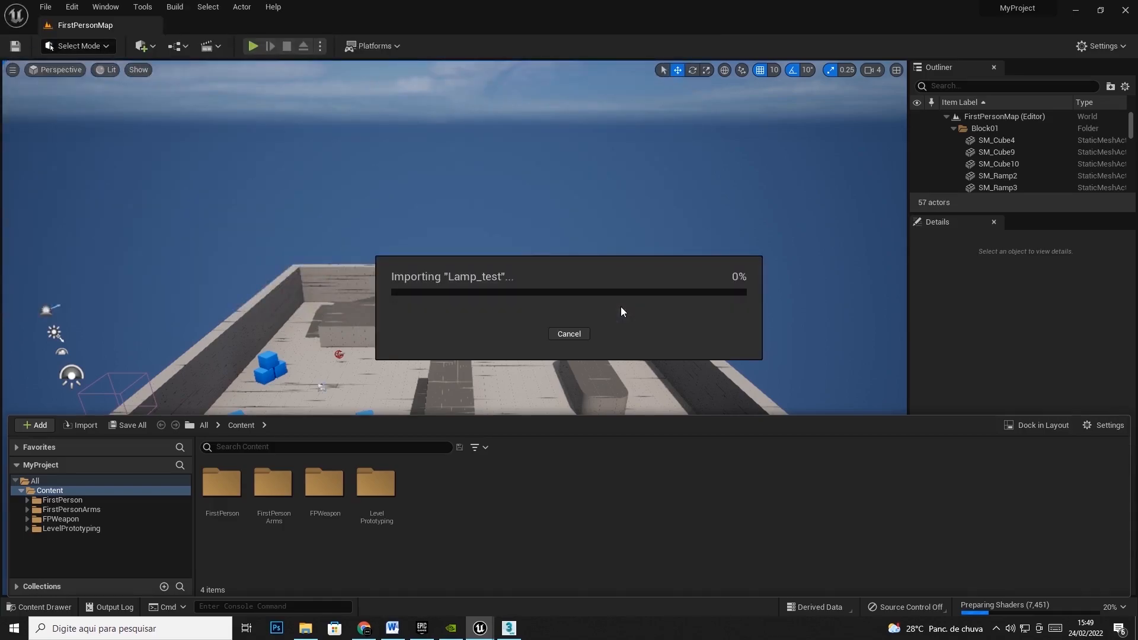
Turn off Generate Missing Collision and Generate Lightmap UVs in the FBX import options, and import everything in the lamp file.
click(543, 199)
click(446, 215)
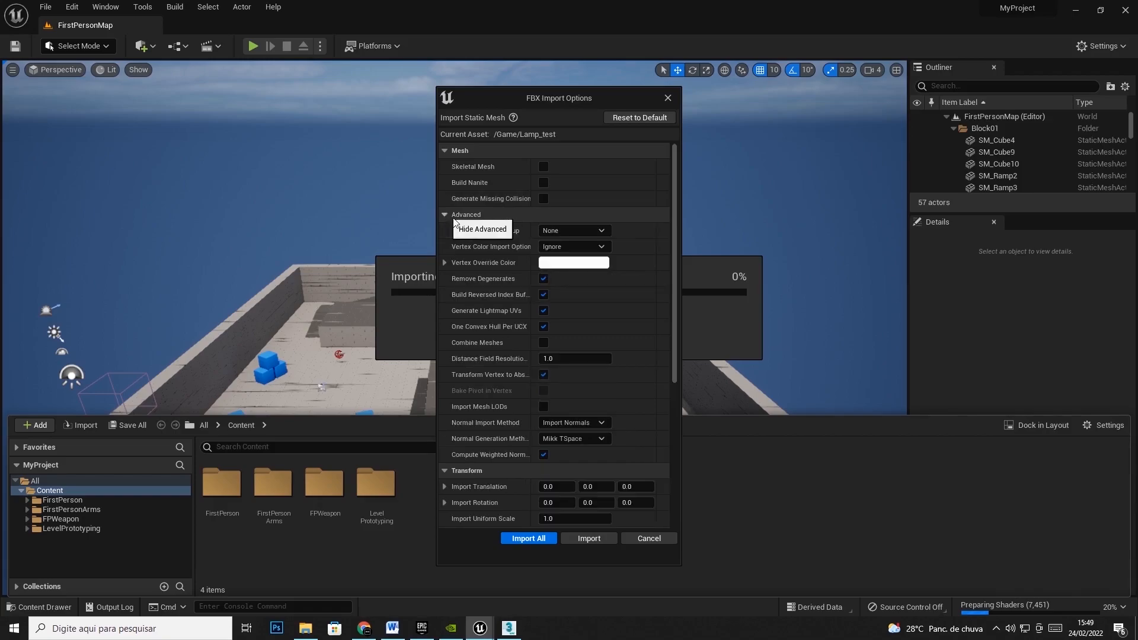
click(532, 538)
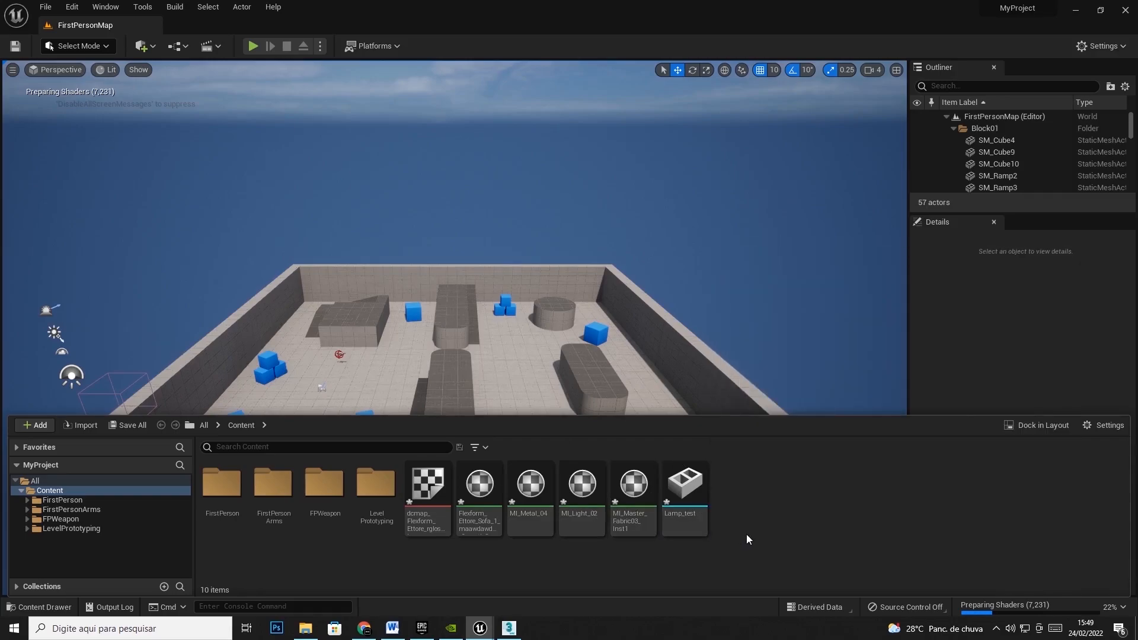
Place the Lamp_test mesh on the floor of the level and compare the lamp with its distant pivot.
click(680, 488)
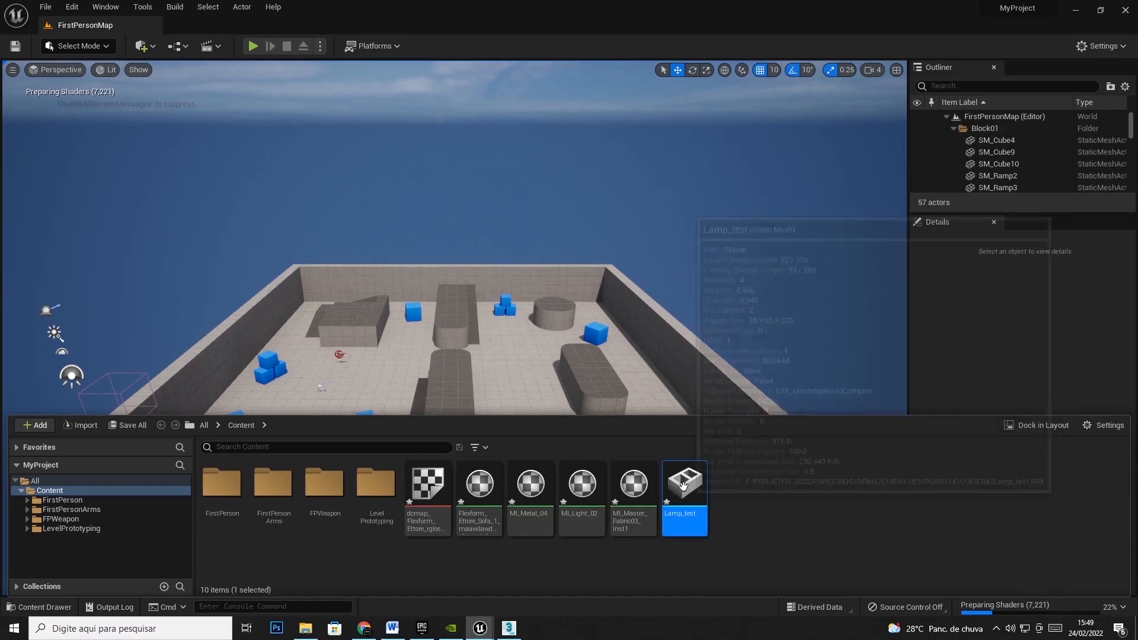
drag(683, 495, 379, 389)
key(f)
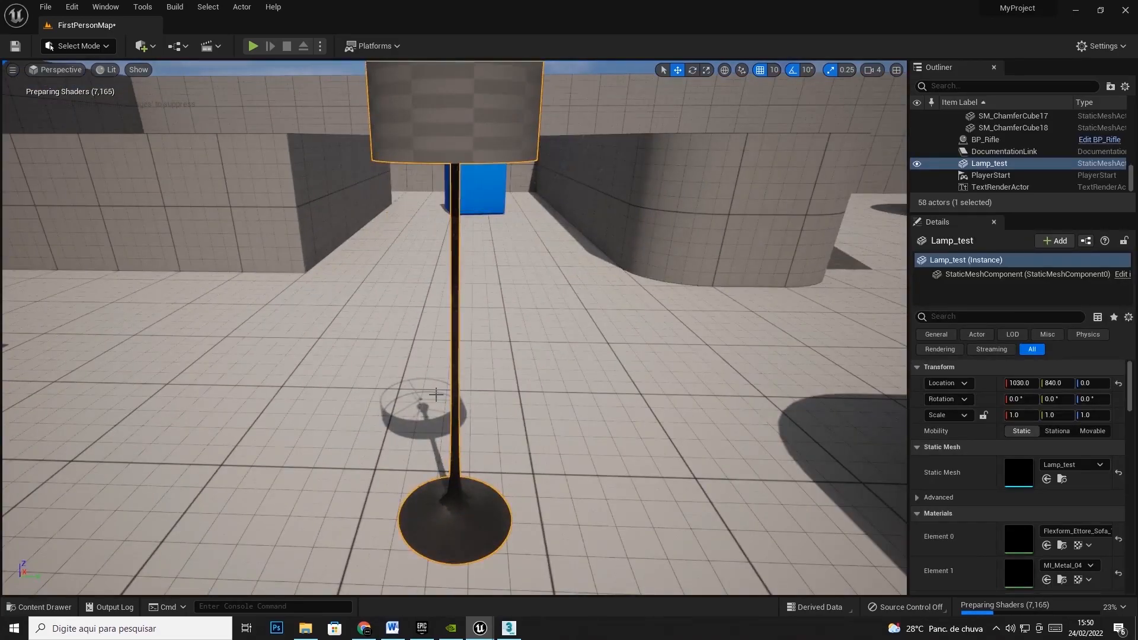
key(s)
right_drag(435, 394, 691, 415)
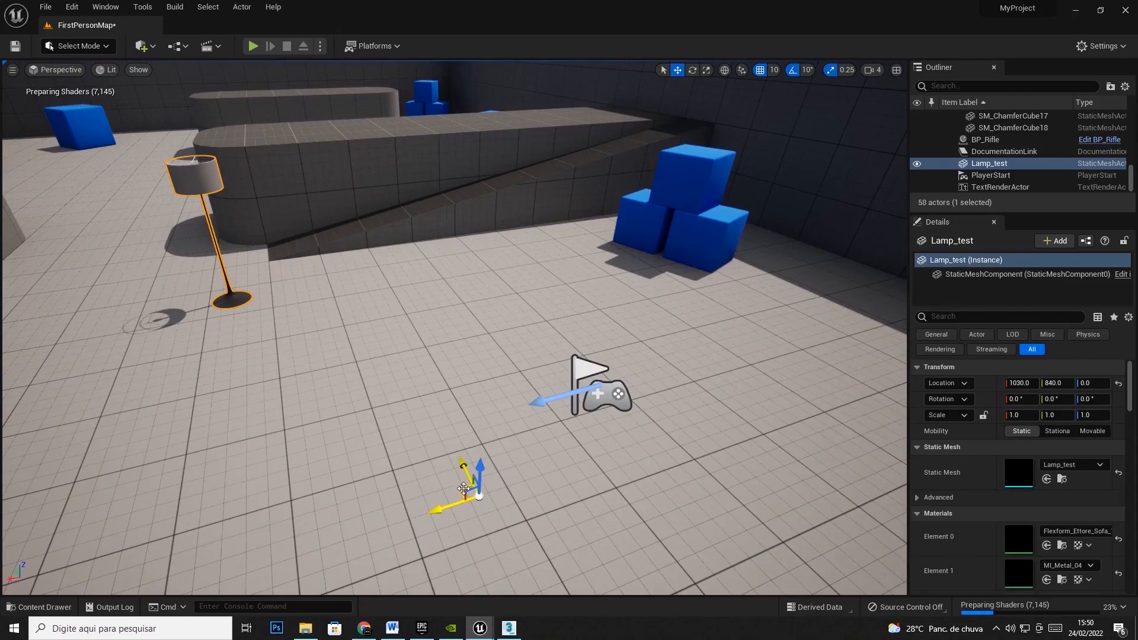
Move the lamp across the floor by its offset pivot to about X 1120, Y 1010.
drag(464, 487, 364, 421)
key(a)
right_drag(491, 470, 646, 469)
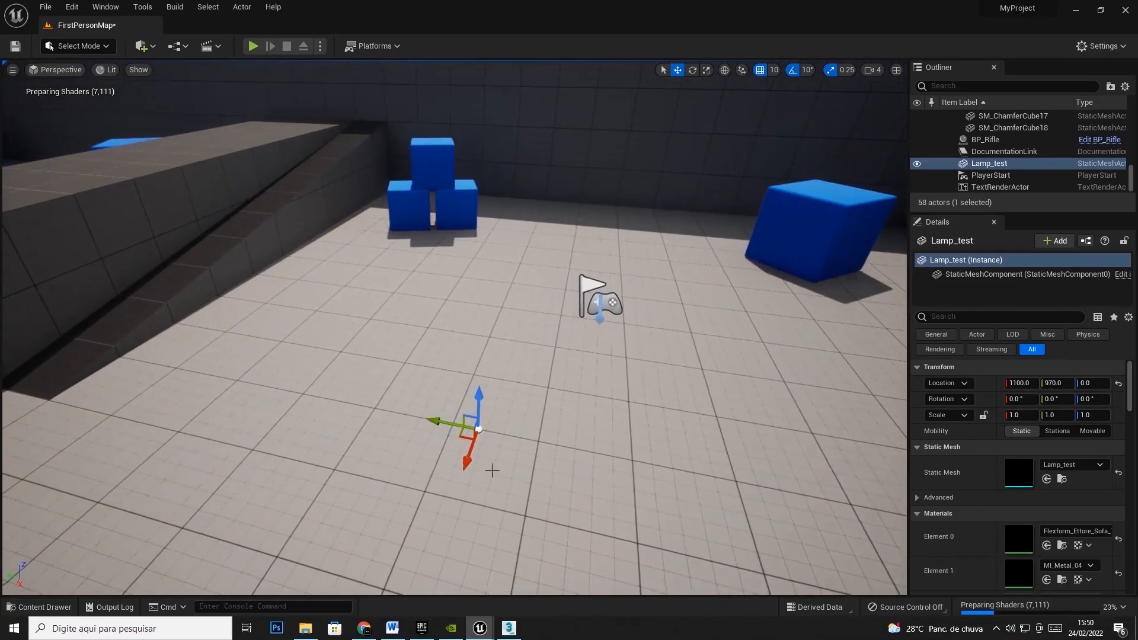
drag(470, 443, 425, 427)
right_drag(434, 430, 350, 428)
drag(703, 469, 731, 500)
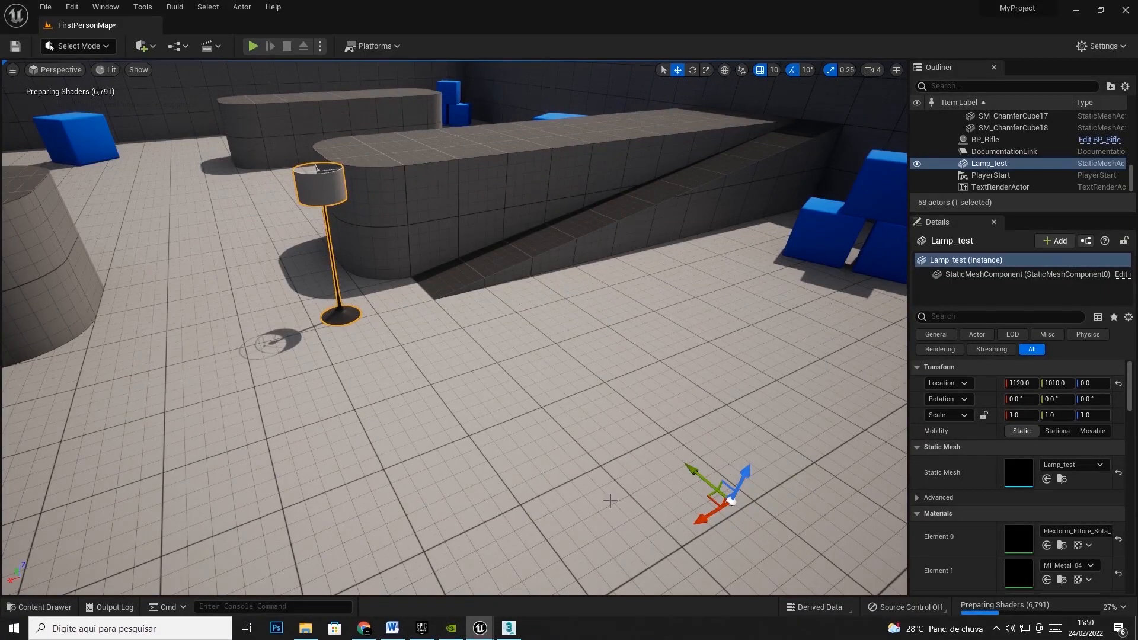
Switch to 3ds Max and set the lamp's absolute world position to 0 cm in X, Y and Z.
click(508, 629)
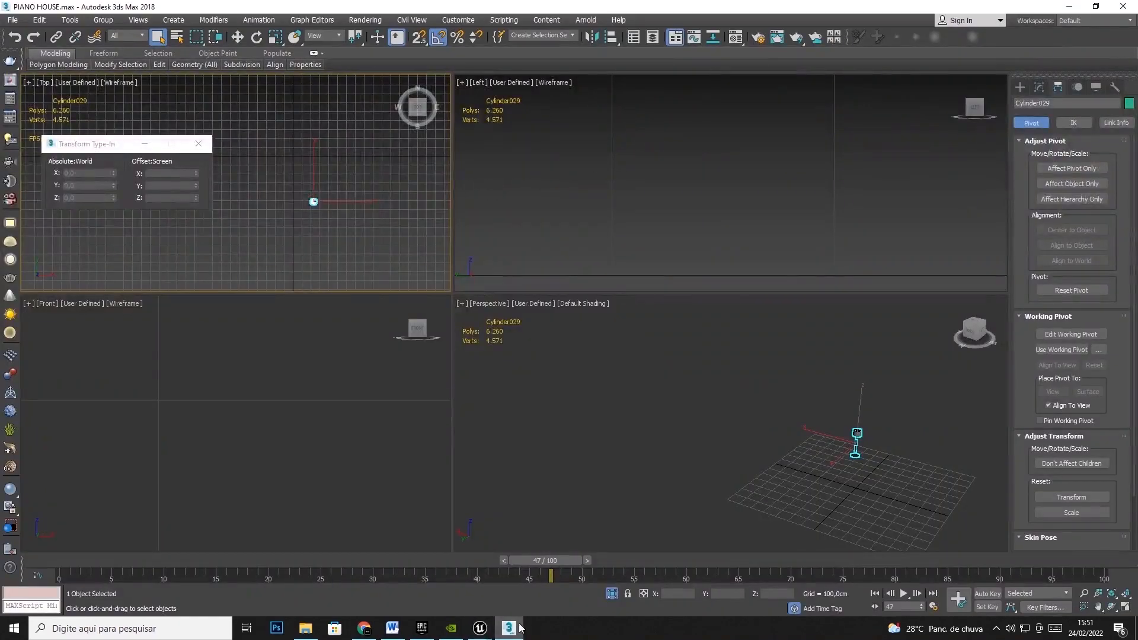
key(d)
scroll(883, 480, up, 5)
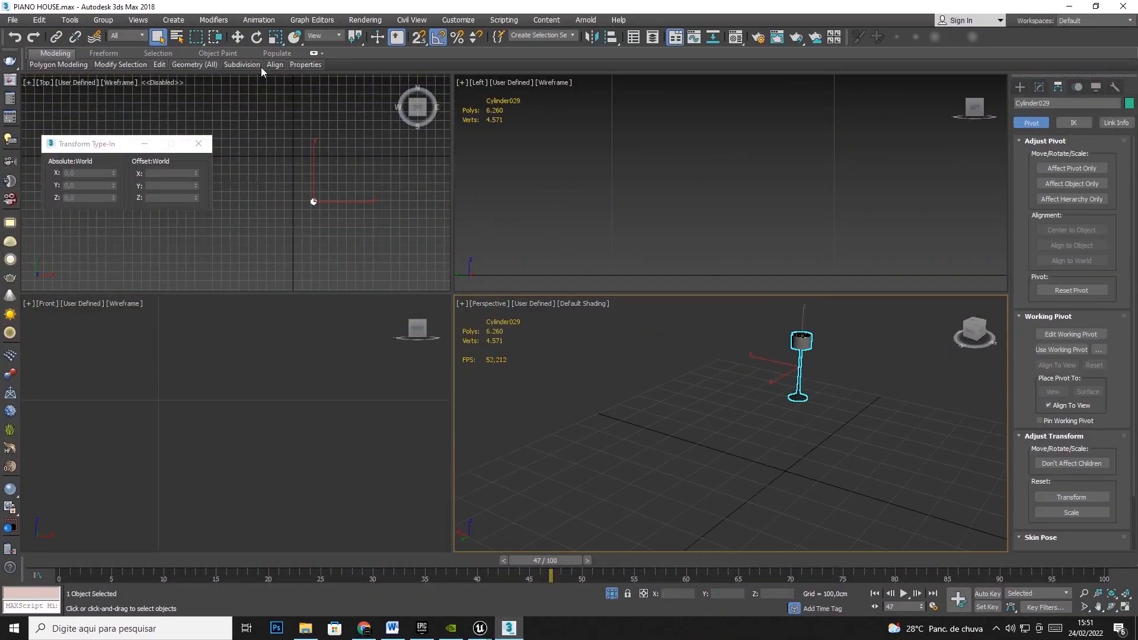
click(237, 36)
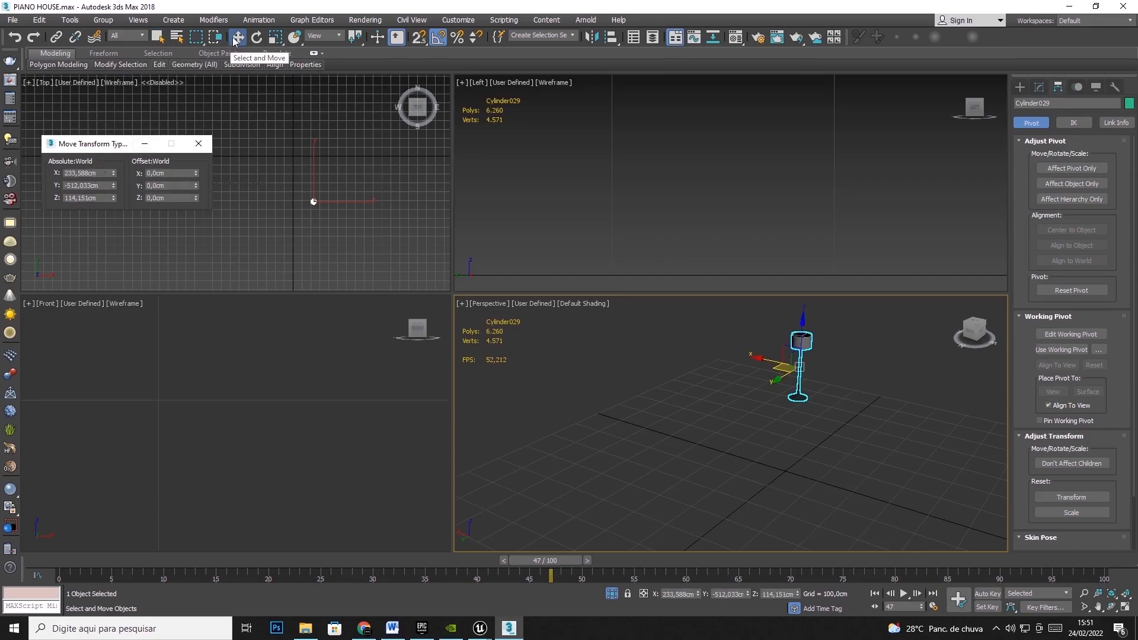
click(100, 173)
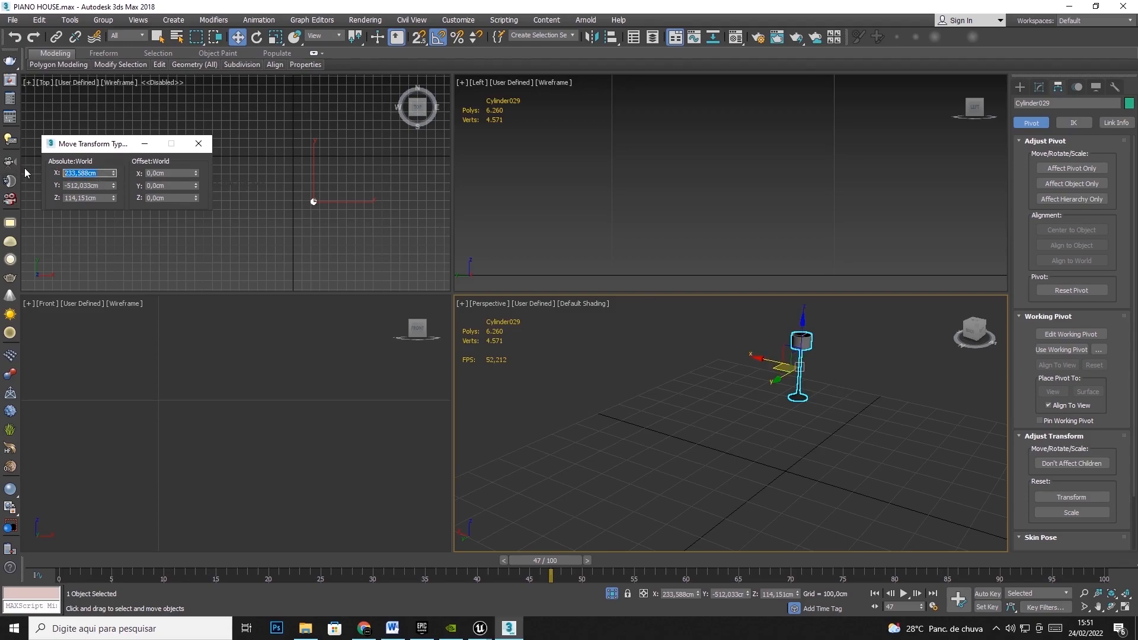
text(0)
key(Tab)
text(0)
key(Tab)
text(0)
key(Tab)
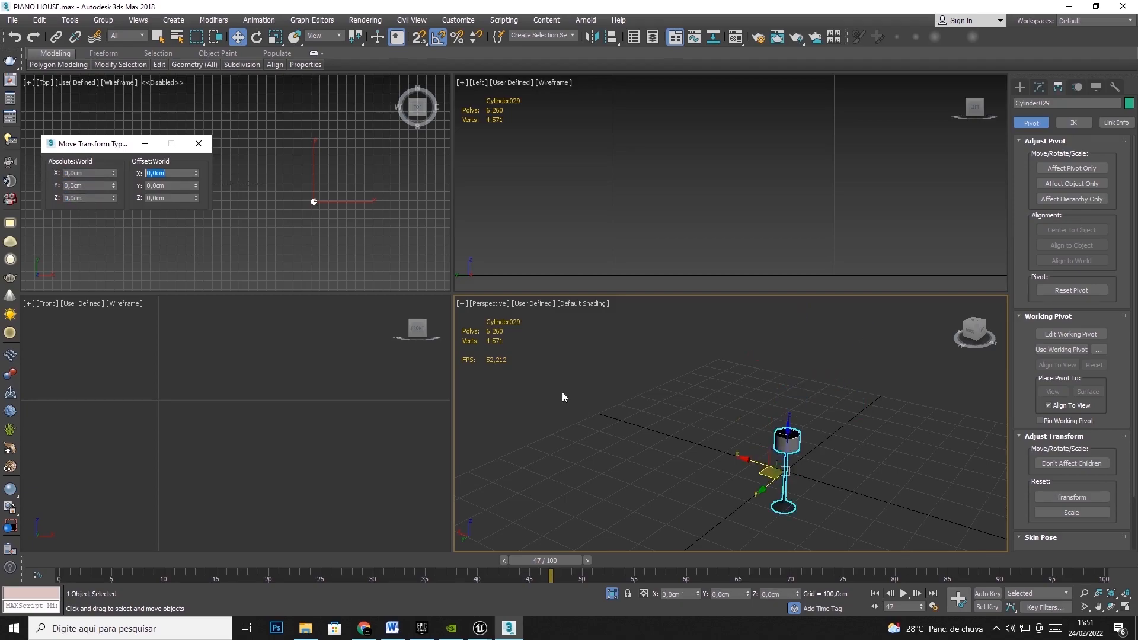
Undo the lamp's last height change and frame the lamp in the Left view.
click(847, 460)
key(ctrl+z)
key(ctrl+z)
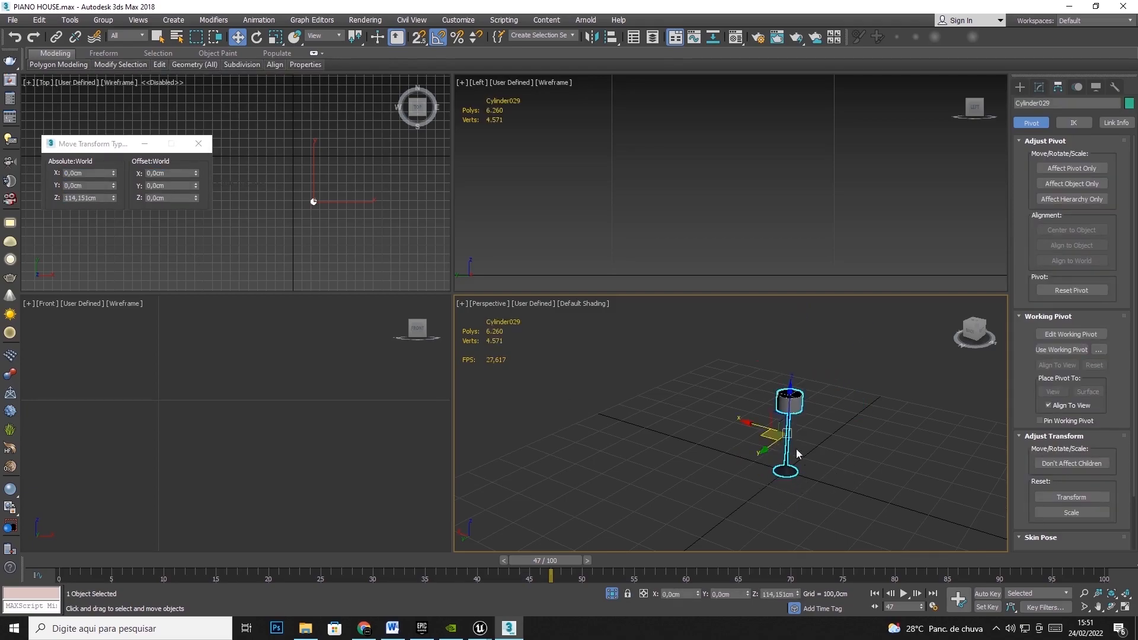
right_click(639, 197)
key(z)
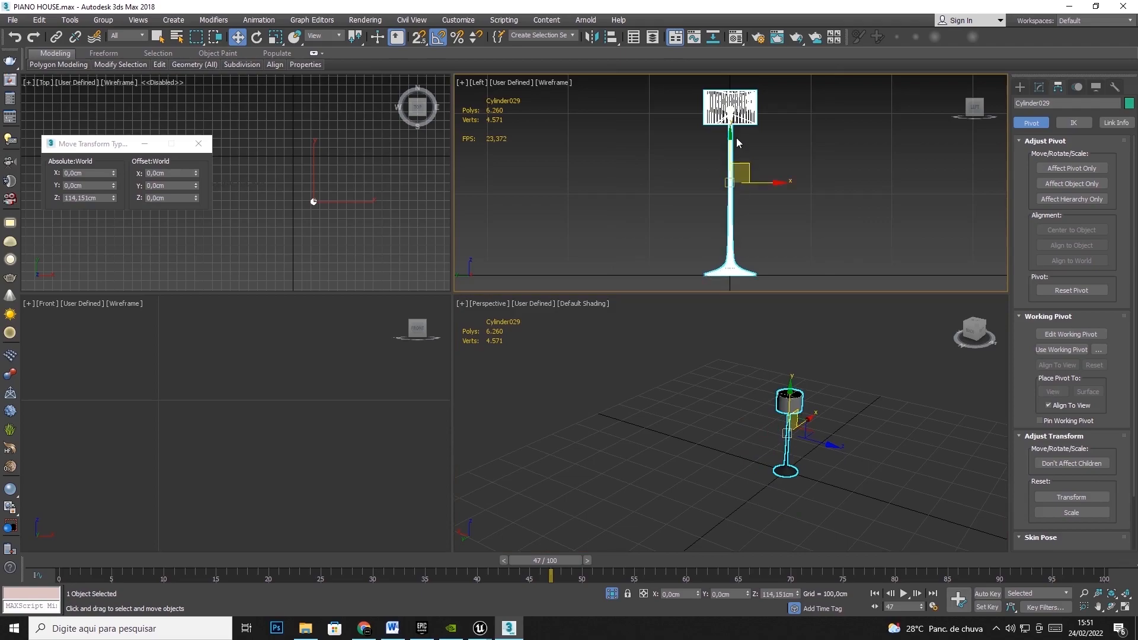
Try the lamp at an absolute Z position of 0 cm, and undo the move.
double_click(86, 197)
text(0)
key(Return)
scroll(655, 210, down, 2)
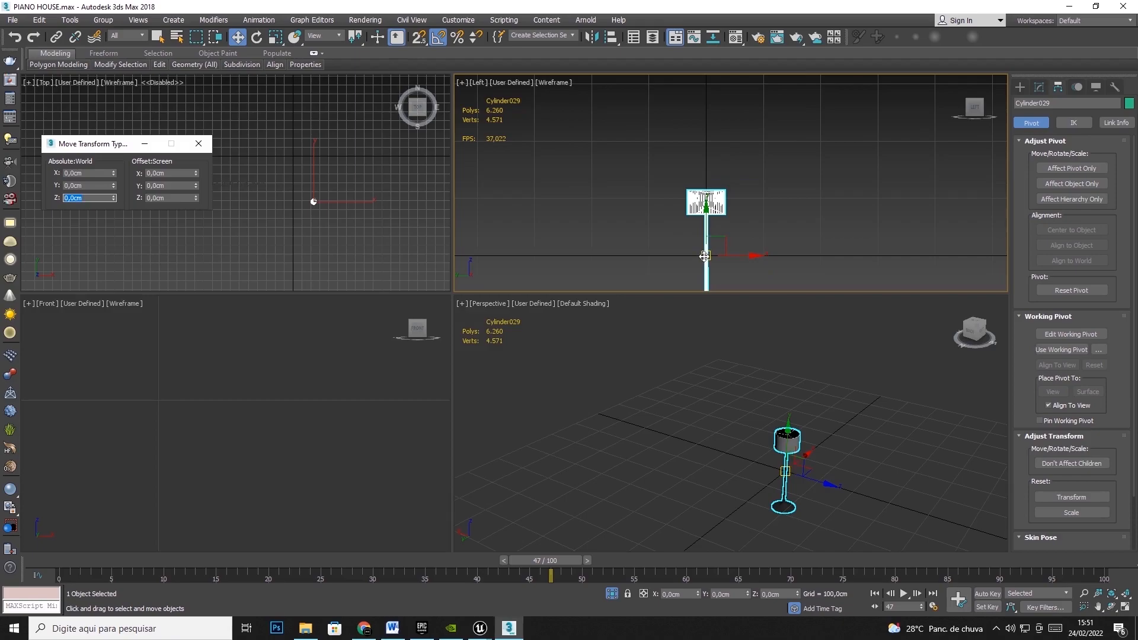
click(777, 240)
key(ctrl+z)
key(ctrl+z)
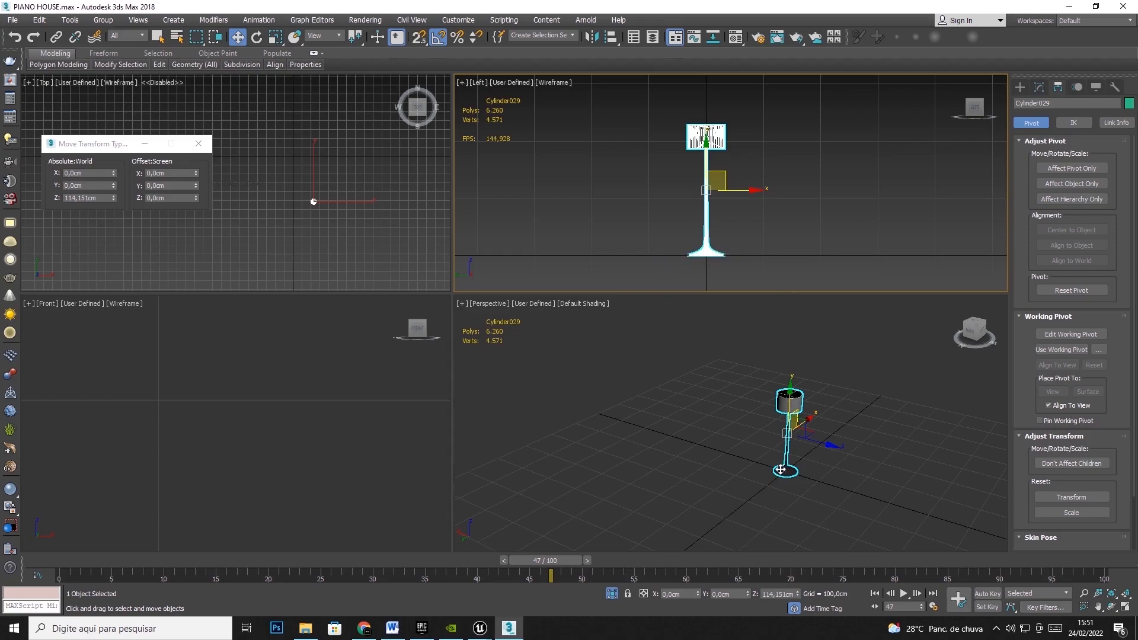
Test moving the lamp freehand in the Left view, and set its absolute Z position to 0 cm.
drag(721, 174, 738, 112)
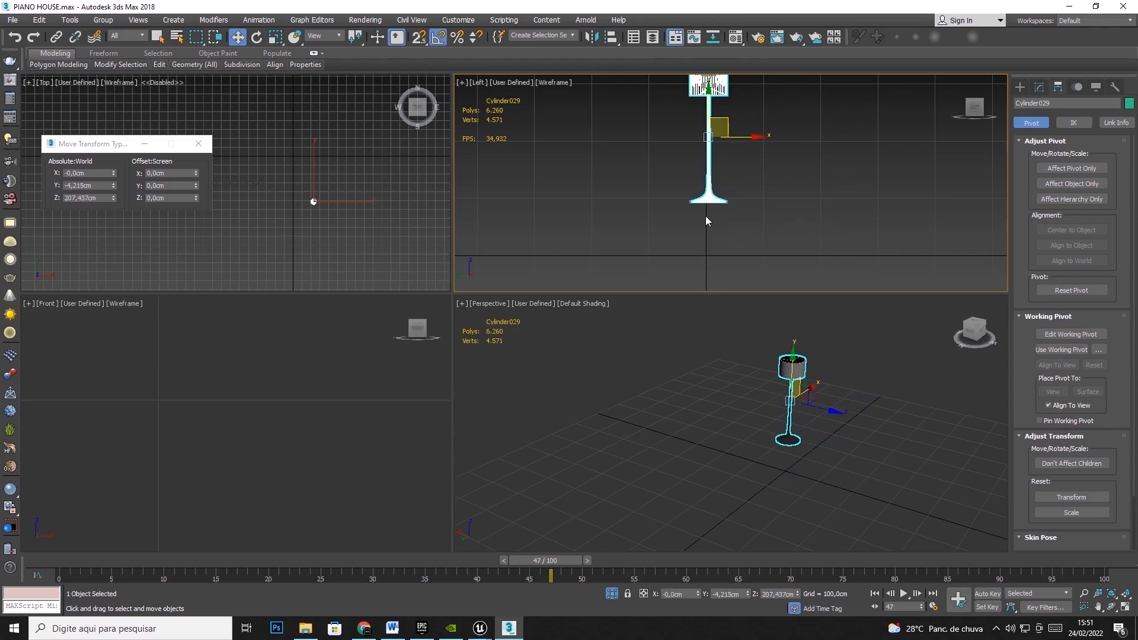
drag(716, 202, 755, 225)
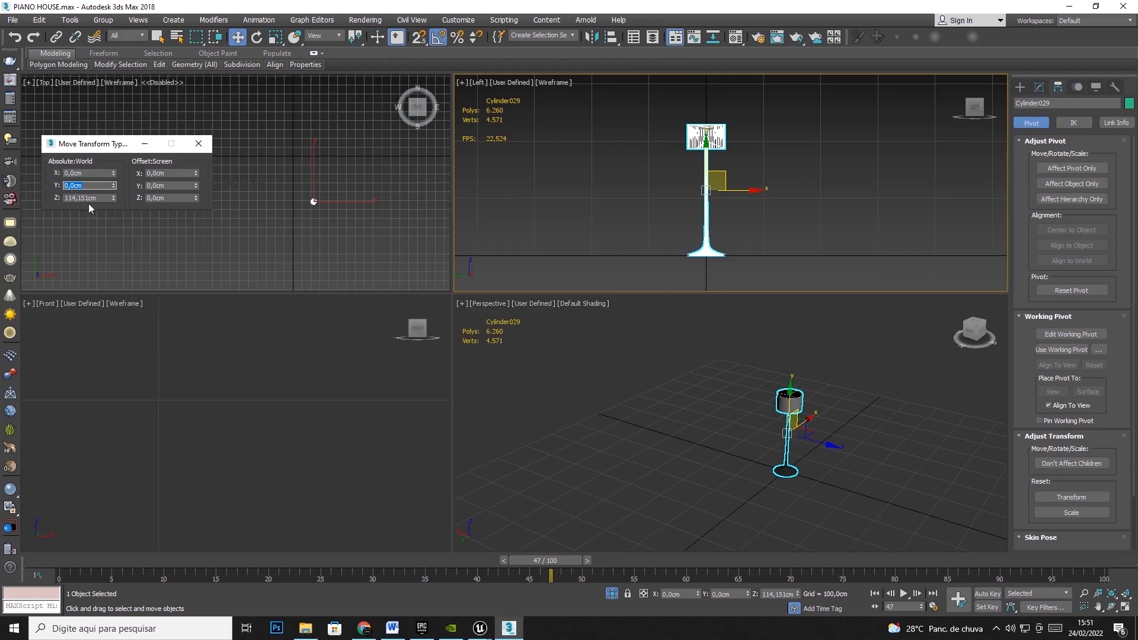
key(Tab)
key(Return)
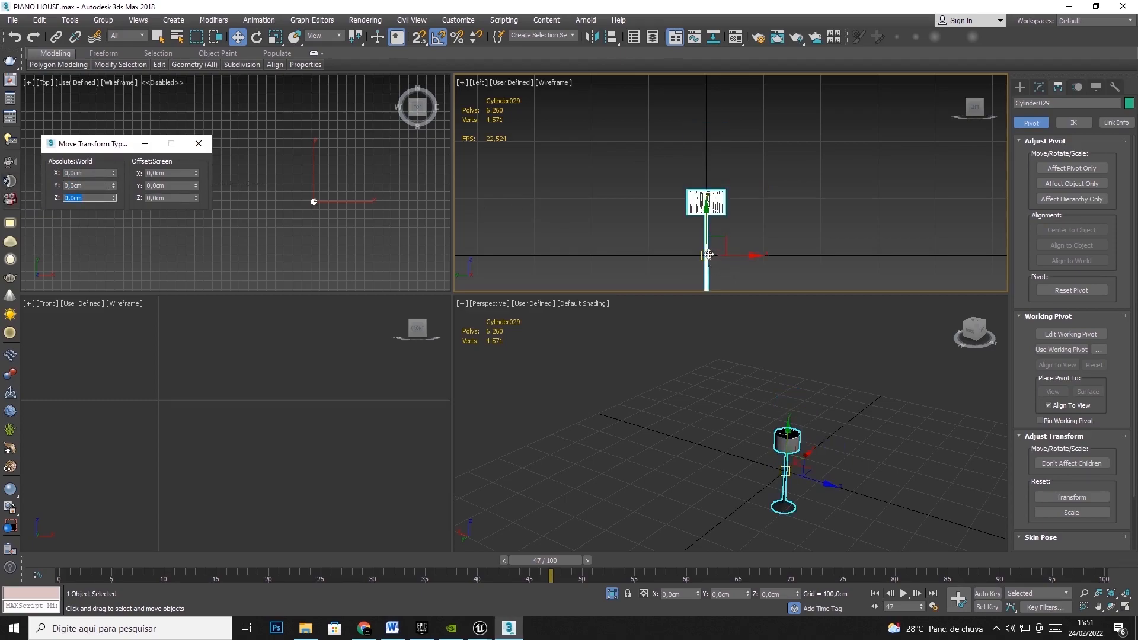
Export the selected lamp as Lamp_test_Pivot 0 in Autodesk FBX format into the FBX folder, with Embed Media on.
click(12, 20)
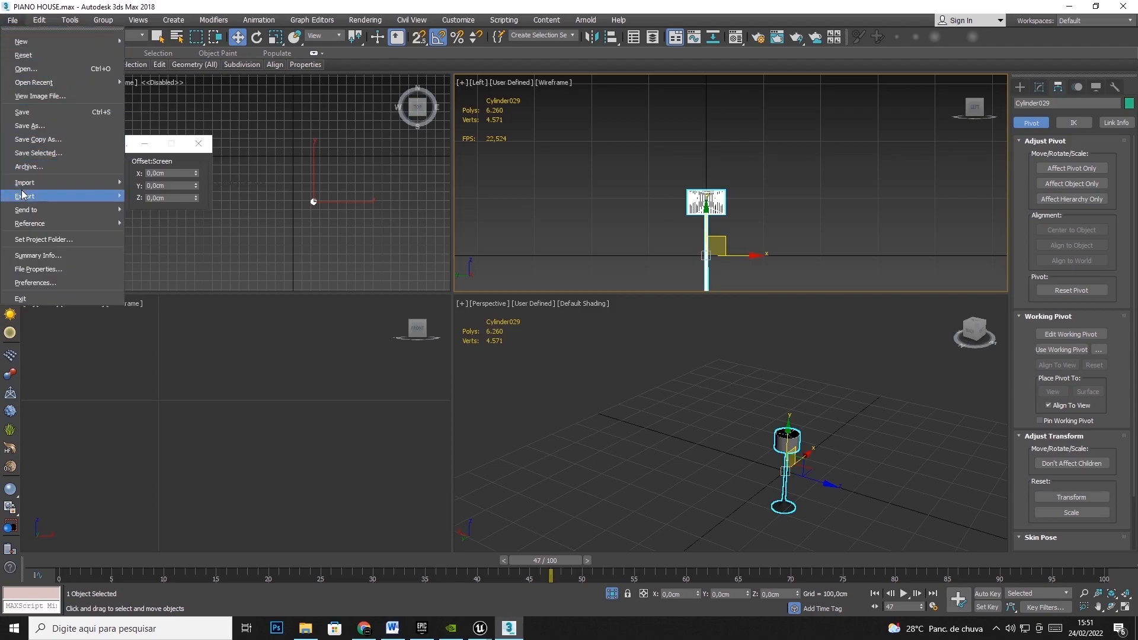
mouse_move(22, 195)
click(152, 221)
click(98, 105)
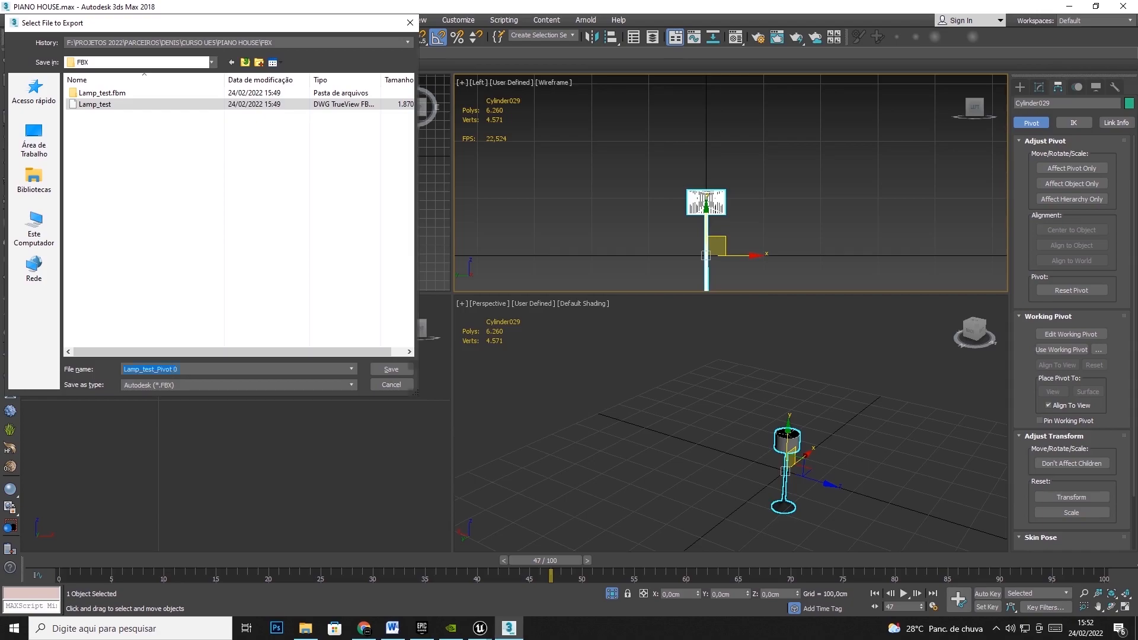
key(Return)
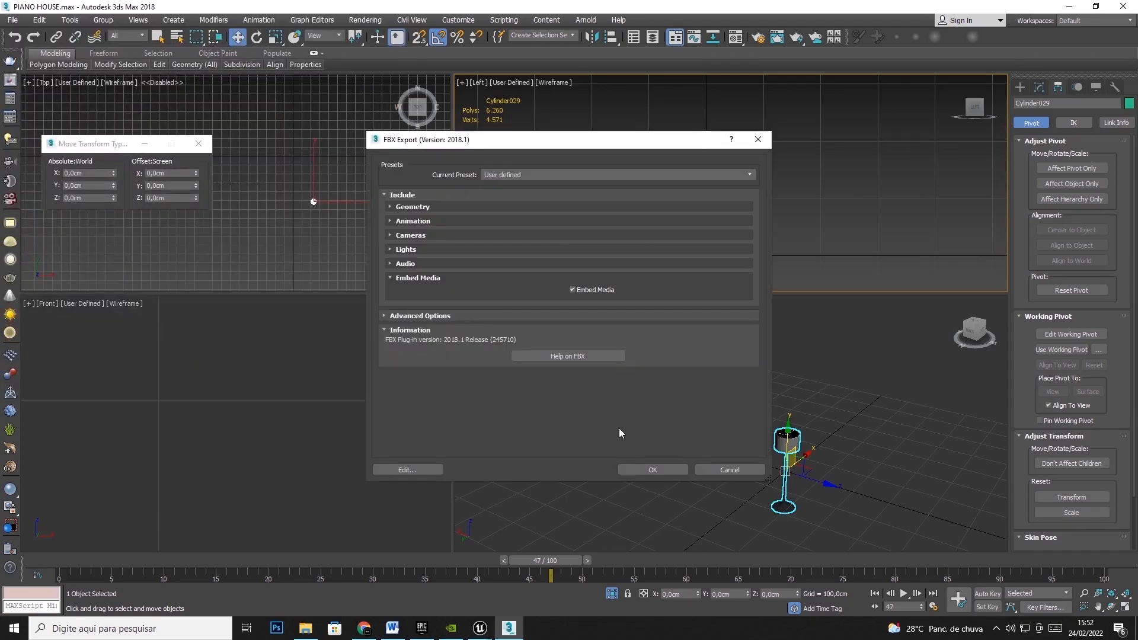
click(653, 469)
click(752, 500)
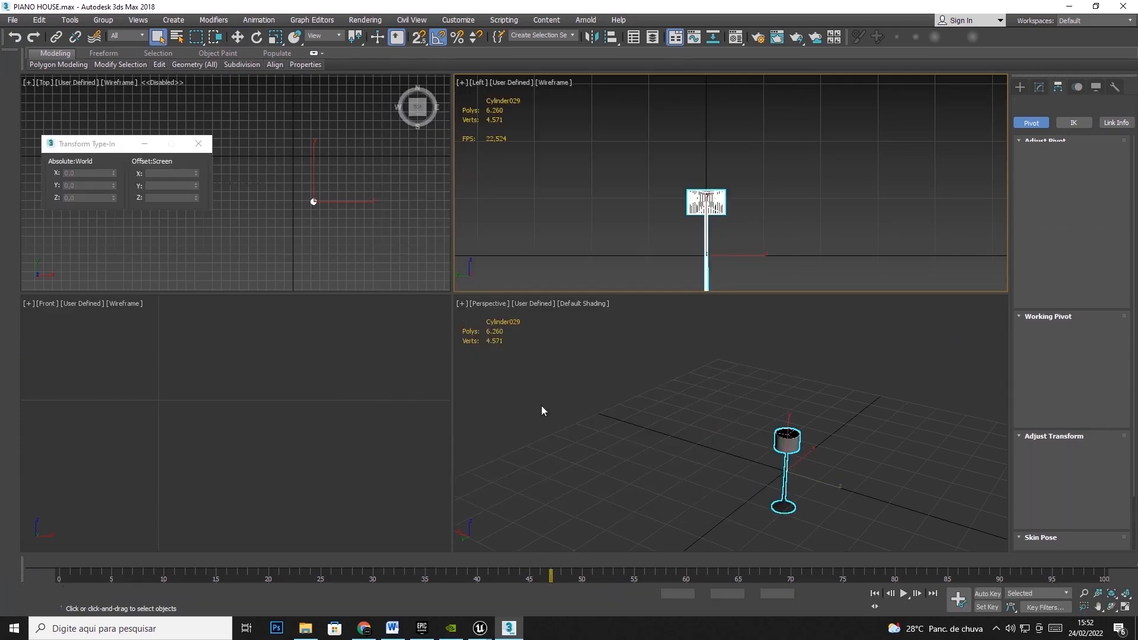
Switch to Unreal Engine and import everything in the Lamp_test_Pivot 0 file into the Content folder with the current FBX options.
mouse_move(480, 628)
click(500, 588)
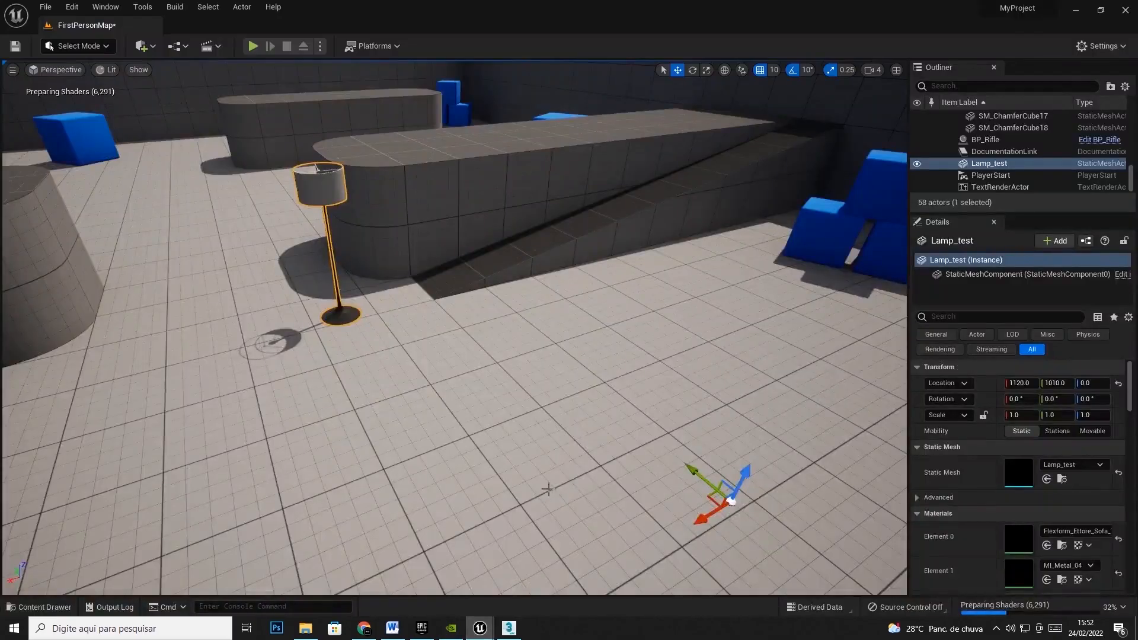
click(39, 607)
right_click(791, 522)
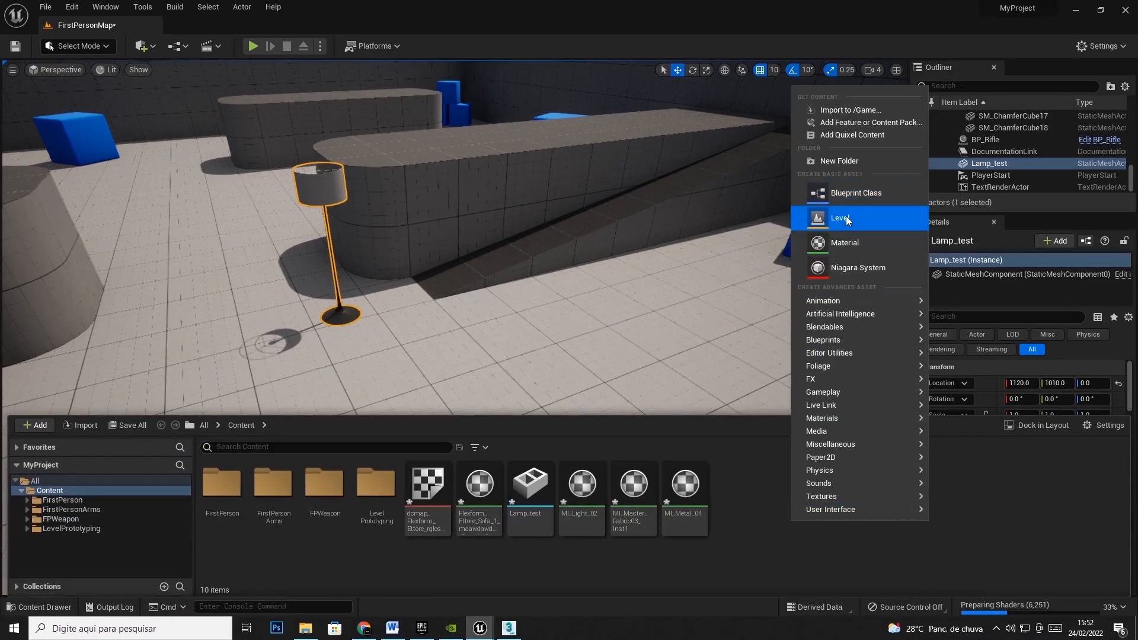
click(849, 110)
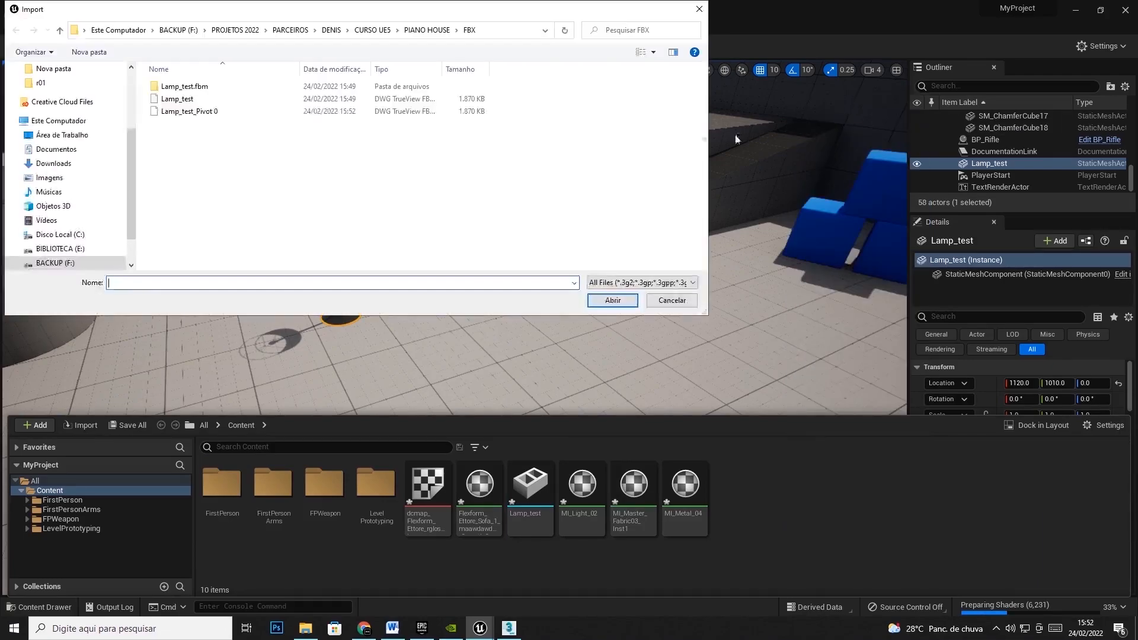
click(196, 111)
click(613, 300)
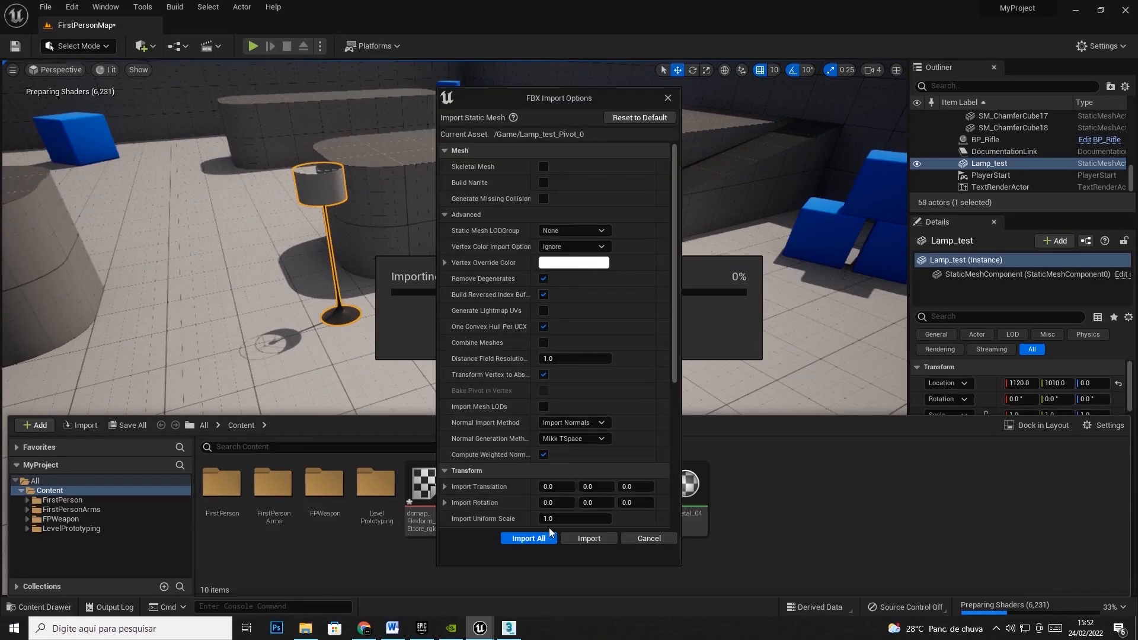
click(528, 538)
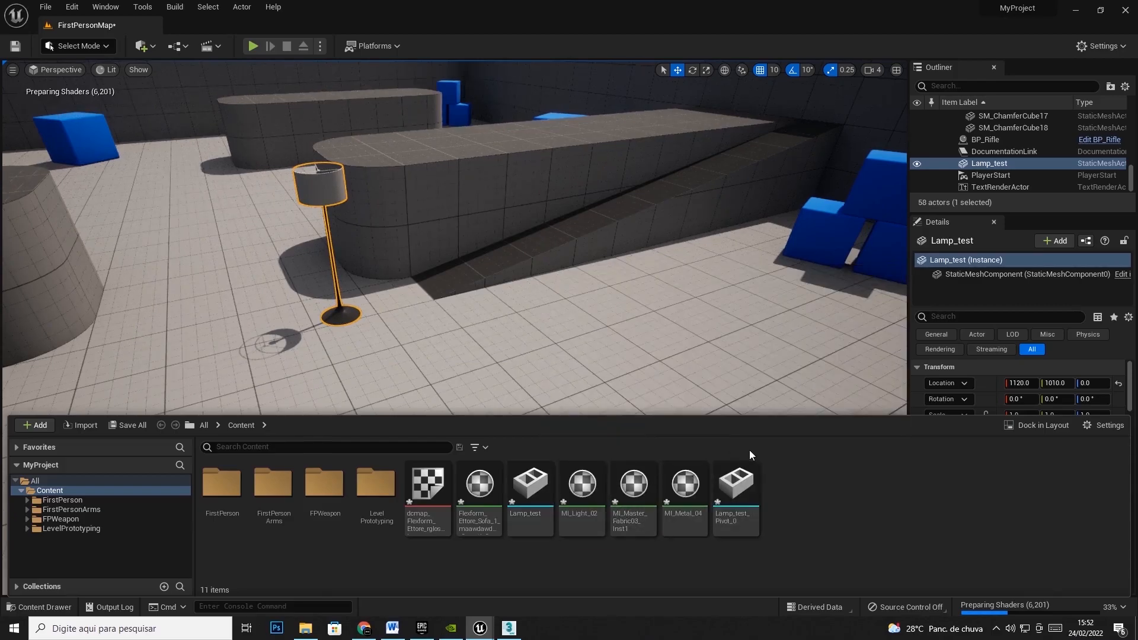
Place the Lamp_test_Pivot_0 mesh beside the first lamp in the level and raise it to a Z location of 120.
drag(736, 483, 561, 305)
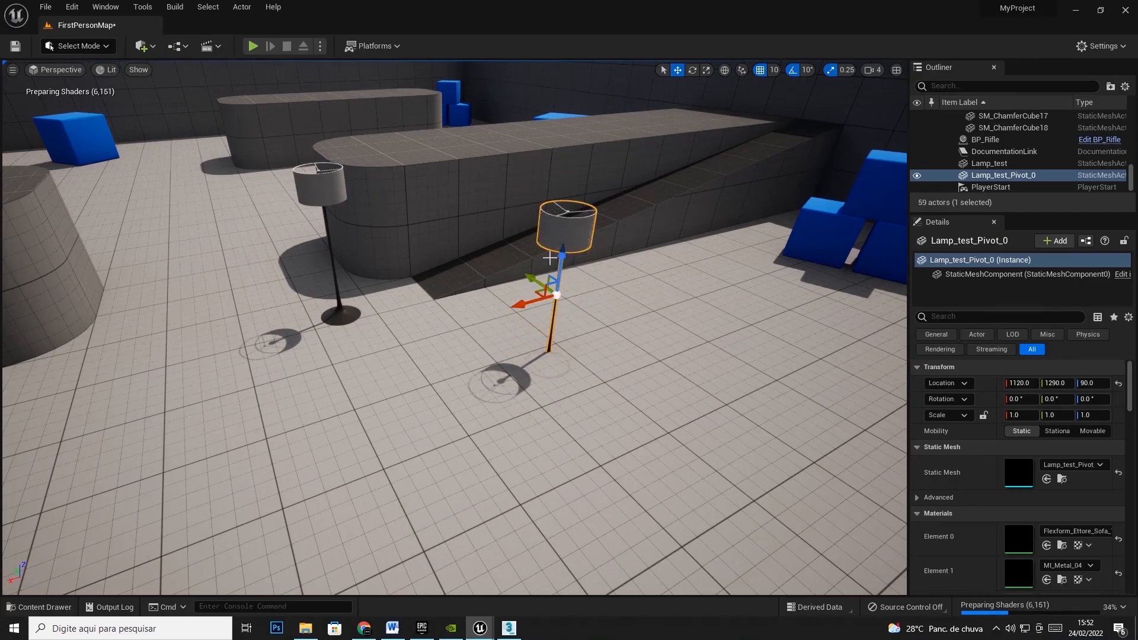
key(ctrl+z)
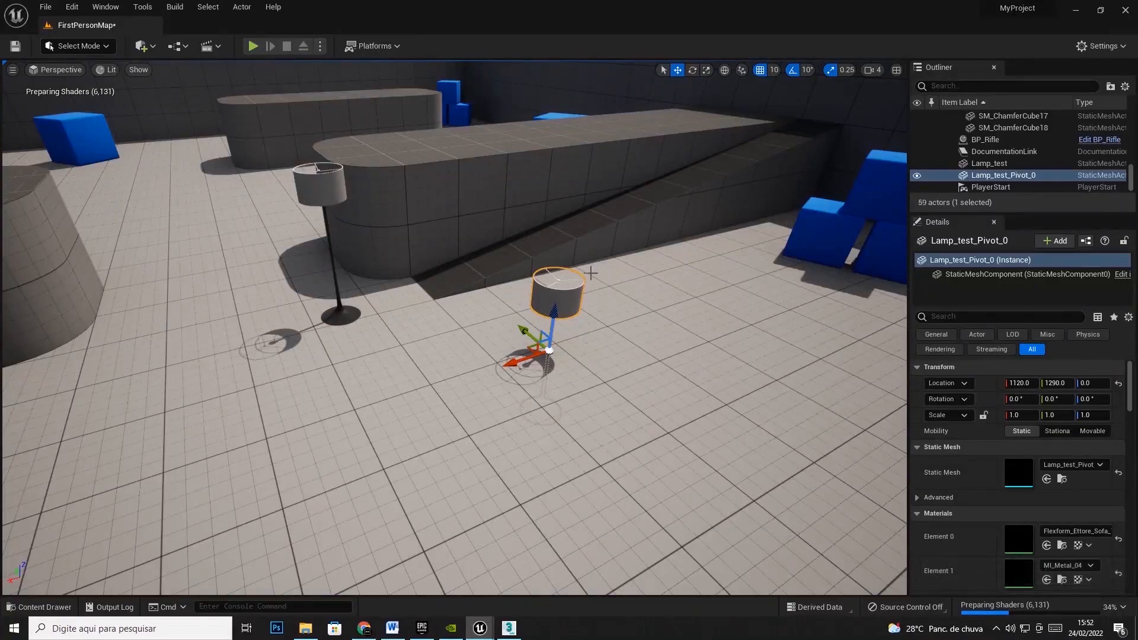
drag(527, 352, 553, 231)
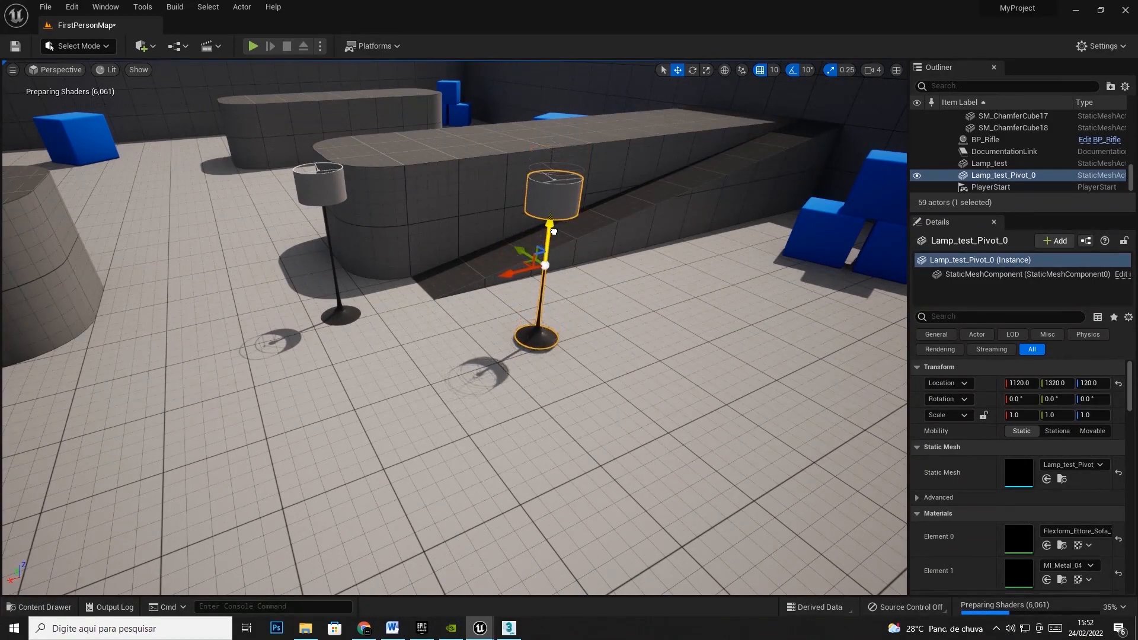
mouse_move(514, 265)
mouse_down()
mouse_move(526, 278)
mouse_move(514, 276)
mouse_up()
Turn off grid, rotation and scale snapping, and move the Lamp_test_Pivot_0 lamp freely to about X 1157, Y 1226, Z 115.
click(792, 71)
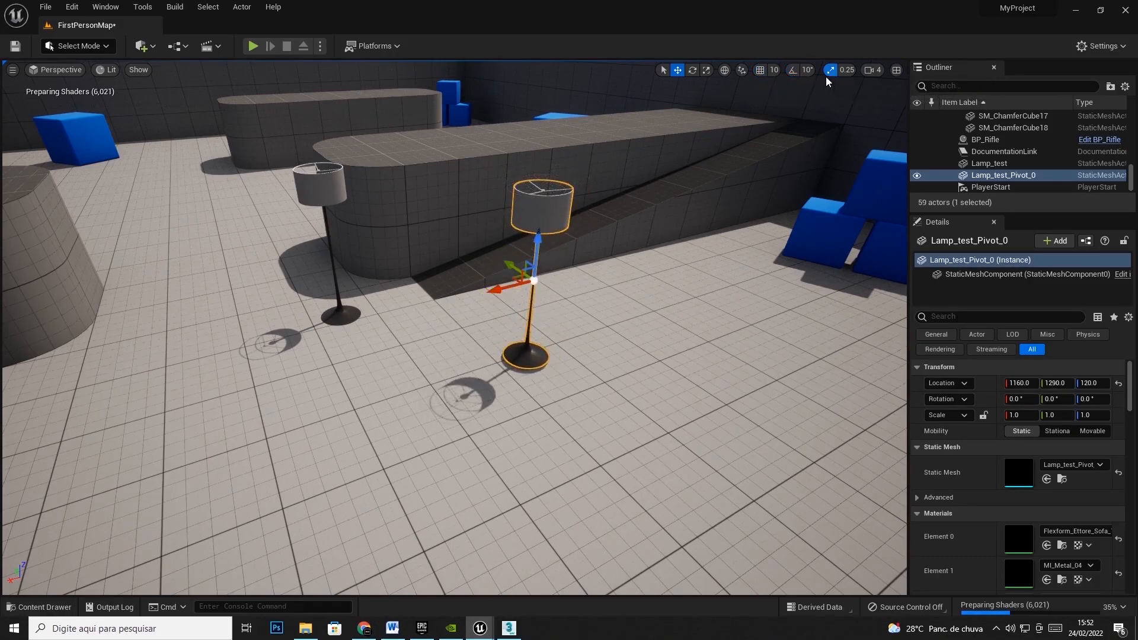
drag(513, 281, 574, 419)
drag(574, 277, 574, 282)
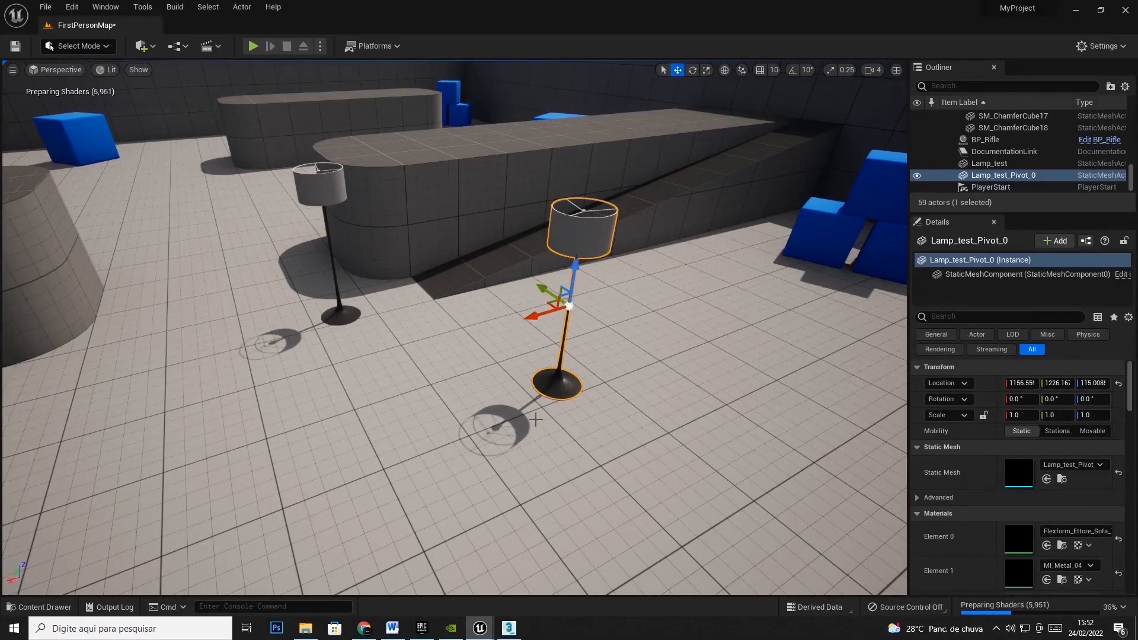
Switch to 3ds Max and raise the lamp in the Left view to about Z 114 cm, with its base on the ground line.
click(509, 629)
scroll(744, 247, down, 2)
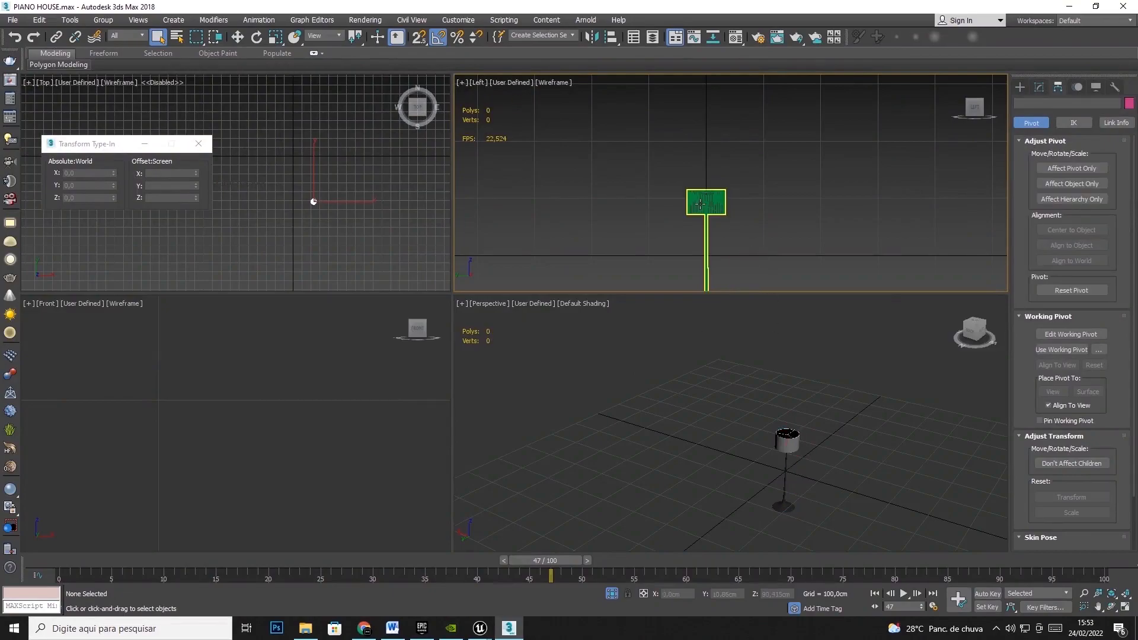
click(237, 37)
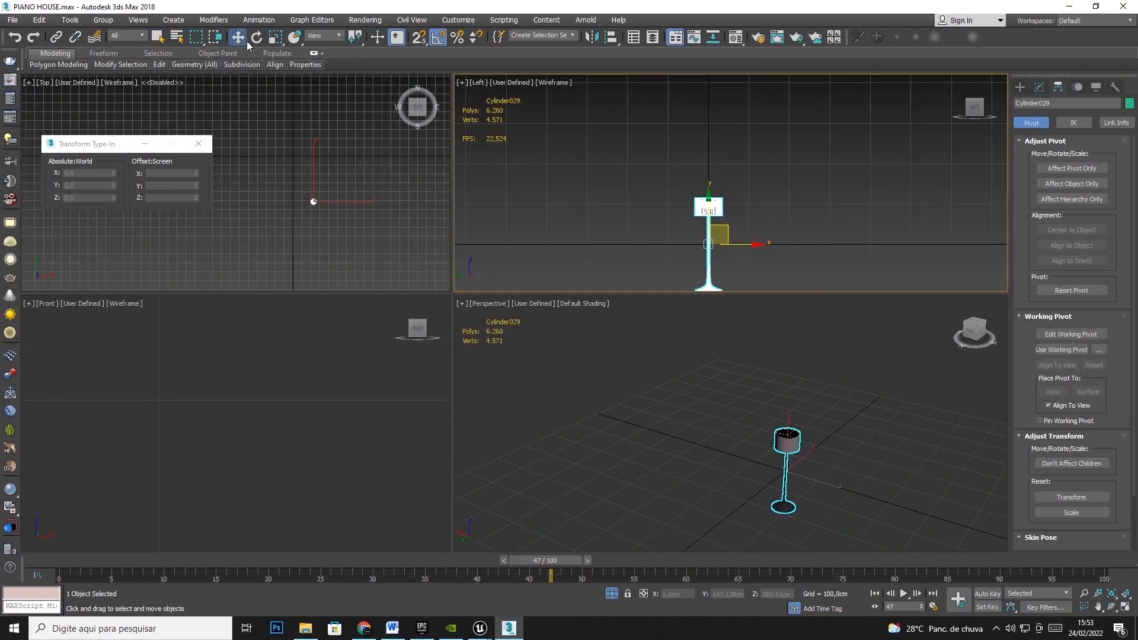
drag(709, 211, 709, 162)
scroll(689, 202, up, 6)
drag(688, 202, 714, 189)
Test moving the lamp away from the world origin in the Perspective view, and undo the move.
middle_click(752, 429)
key(z)
click(780, 442)
click(731, 436)
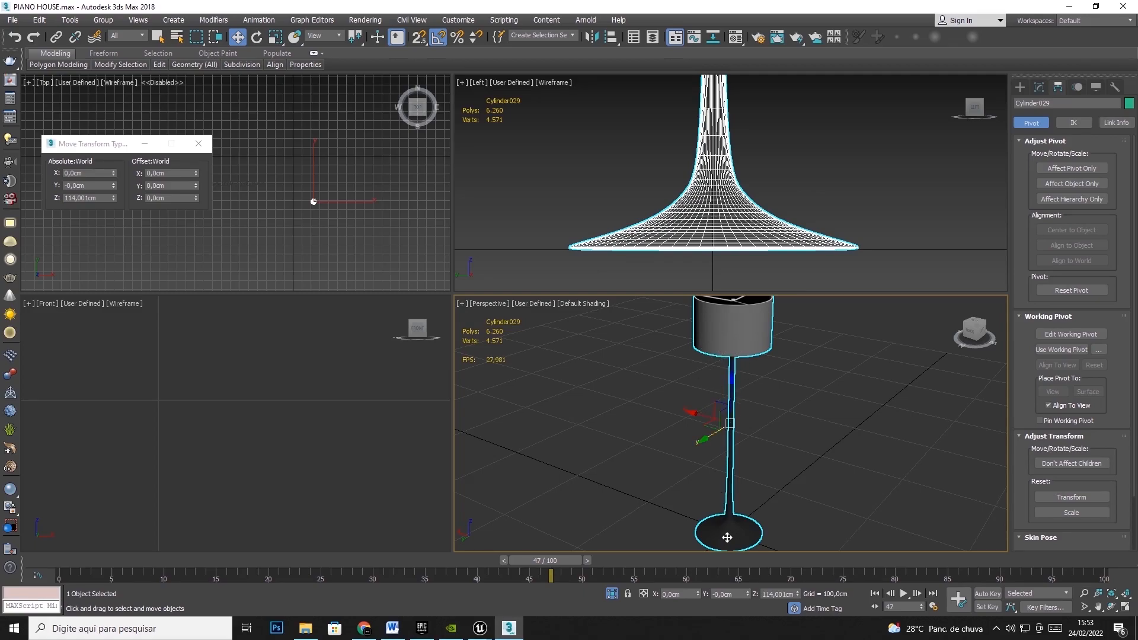
drag(709, 431, 594, 381)
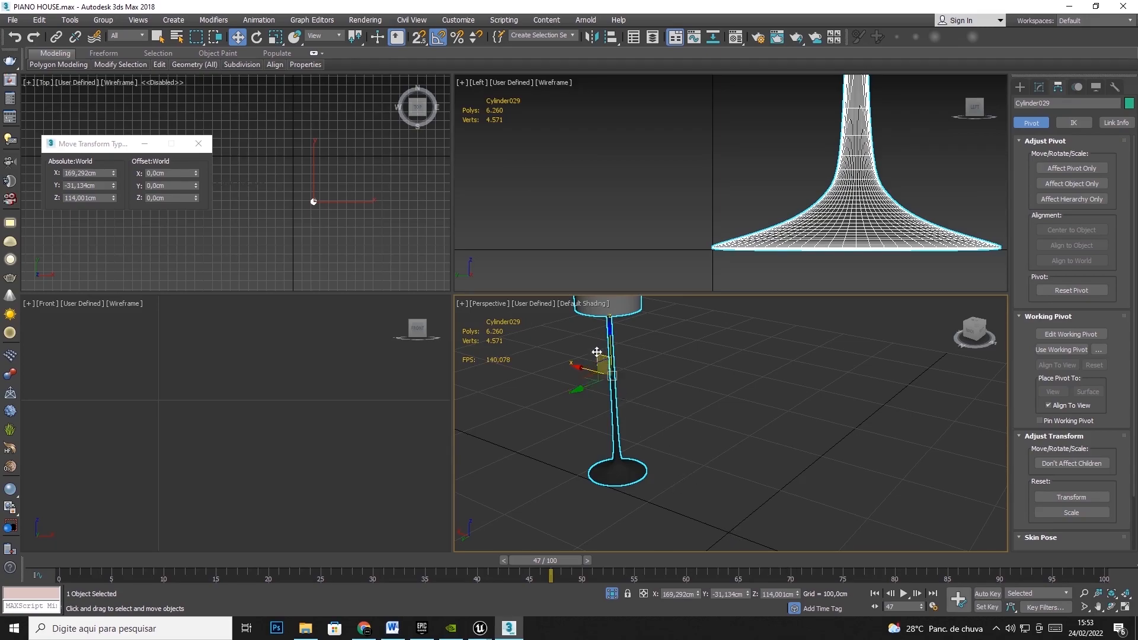
key(ctrl+z)
Lower the lamp along the Z axis and set its absolute X, Y and Z positions to 0 cm.
drag(730, 393, 730, 506)
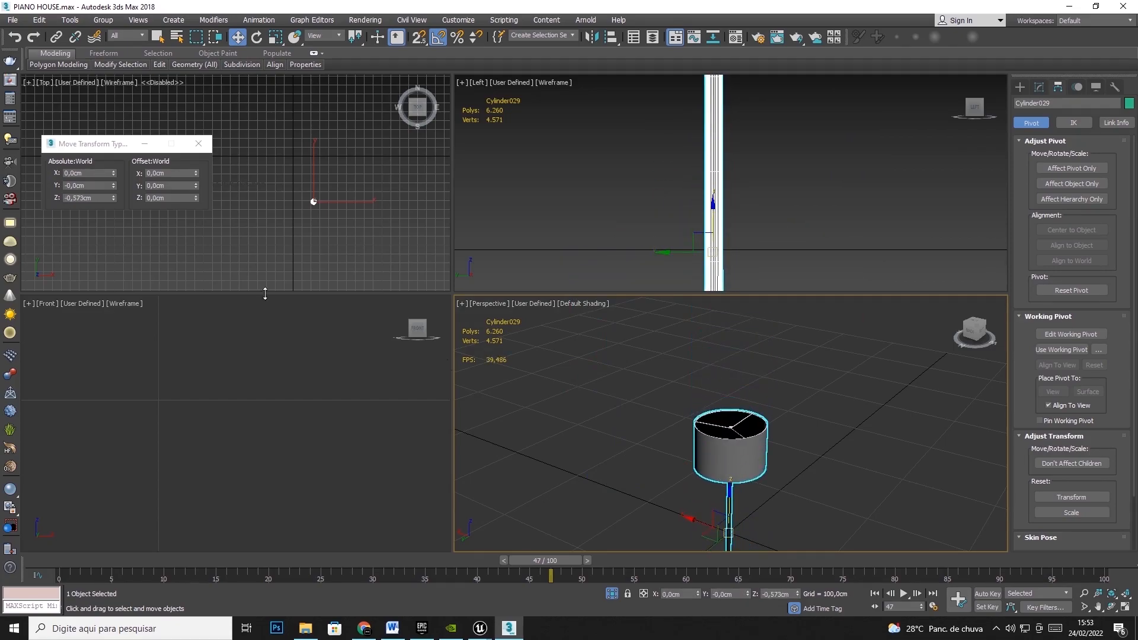
drag(101, 175, 2, 174)
text(0)
key(Tab)
text(0)
key(Tab)
text(0)
key(Tab)
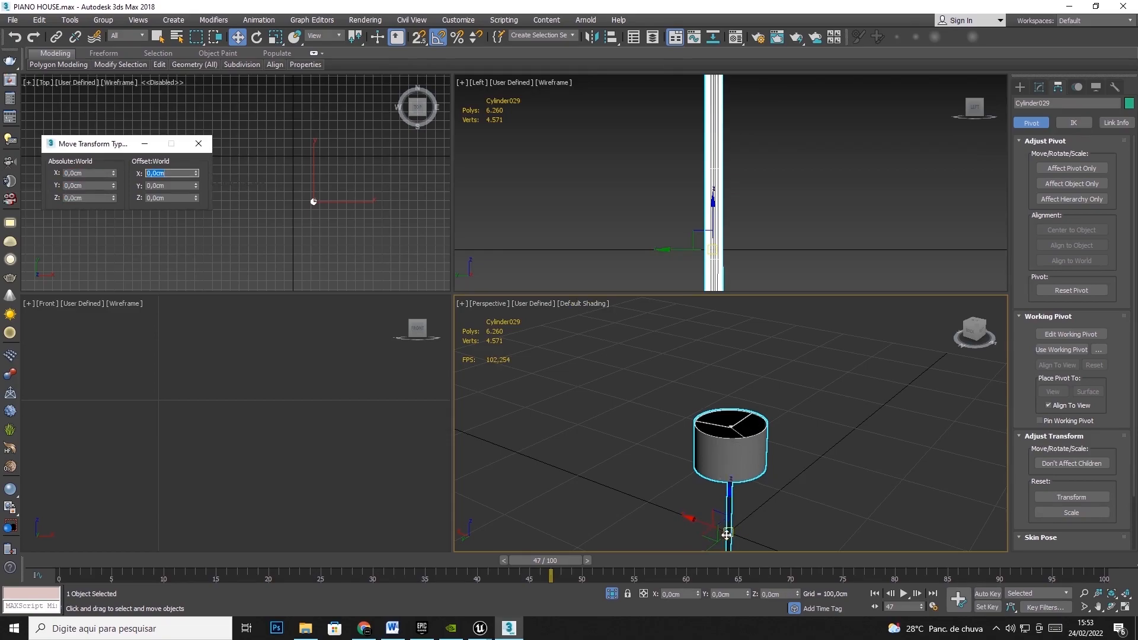
Raise the lamp in the Left view until its base sits on the ground line, at about Z 114.2 cm.
scroll(738, 173, down, 5)
drag(734, 162, 735, 91)
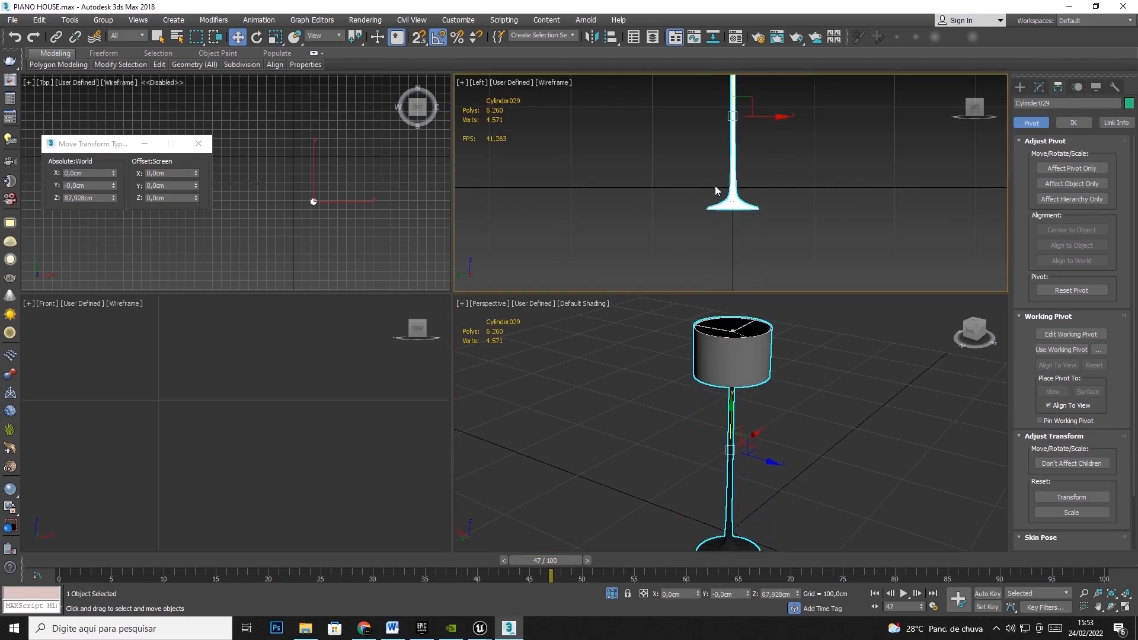
drag(735, 93, 735, 70)
scroll(729, 170, up, 4)
scroll(725, 189, up, 5)
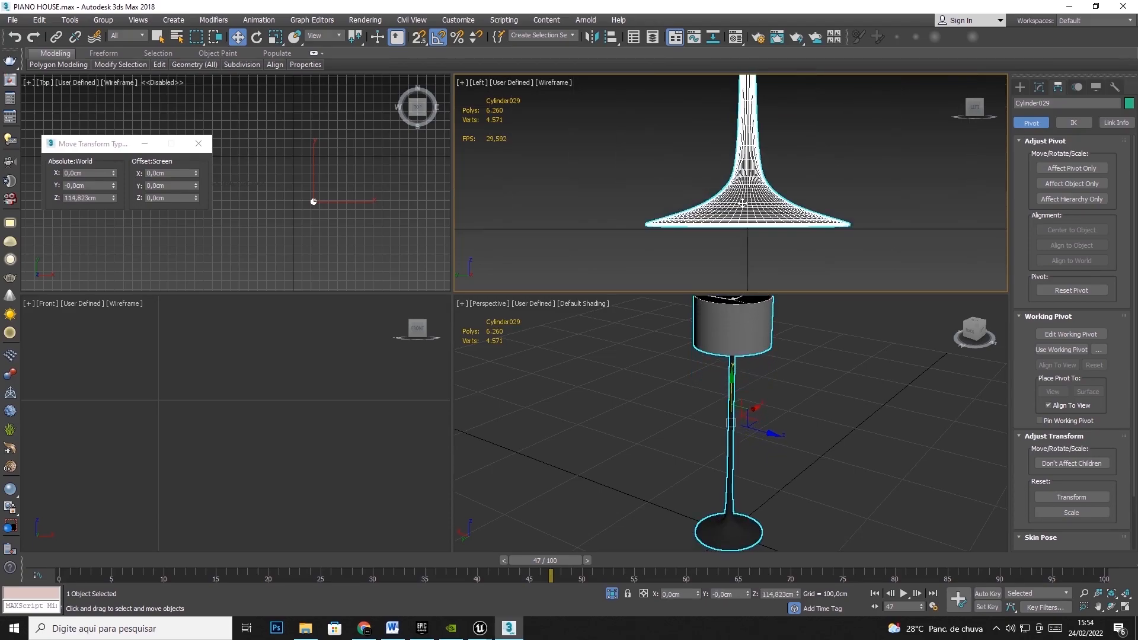
drag(745, 189, 747, 192)
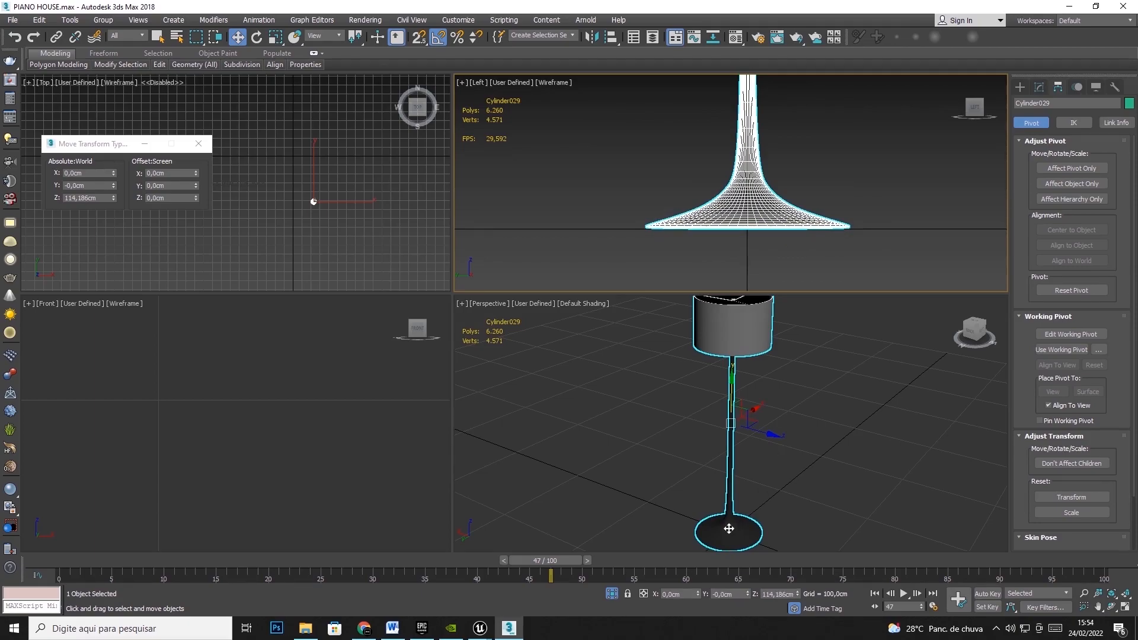
Export the lamp as Lamp_test_Pivot Base 0 in Autodesk FBX format into the FBX folder, with Embed Media on.
click(12, 20)
mouse_move(71, 196)
click(151, 217)
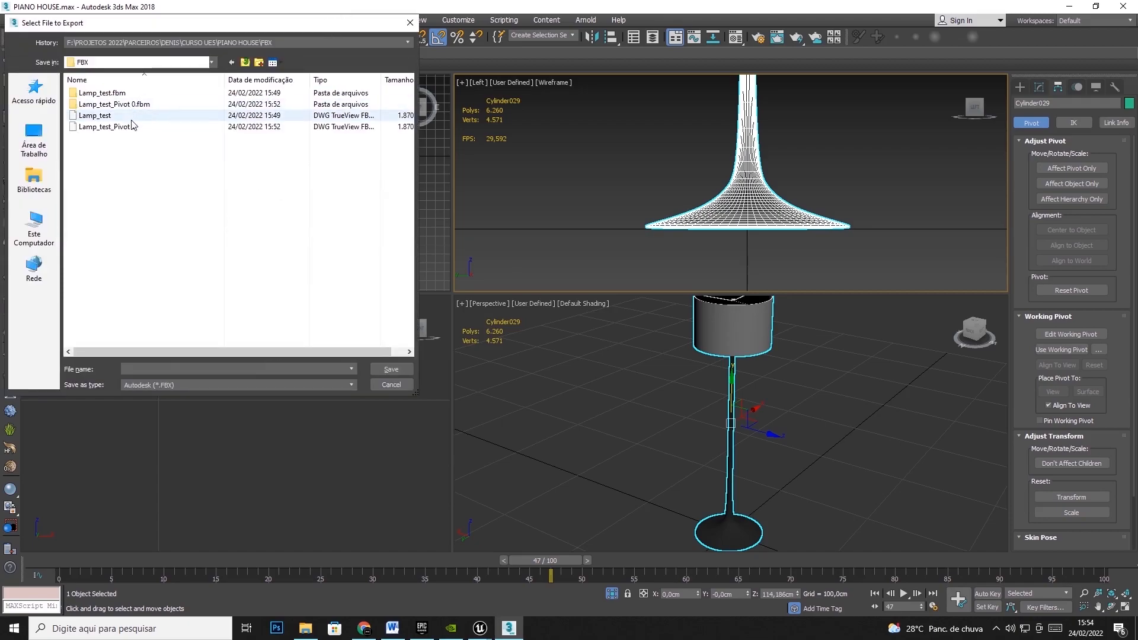
click(197, 368)
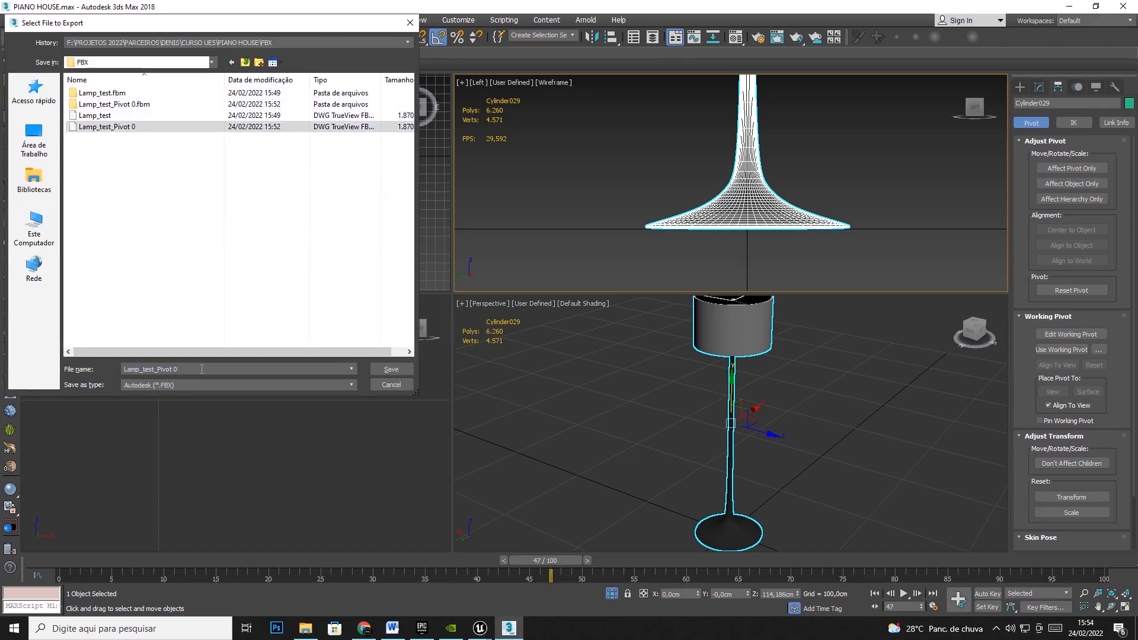
key(BackSpace)
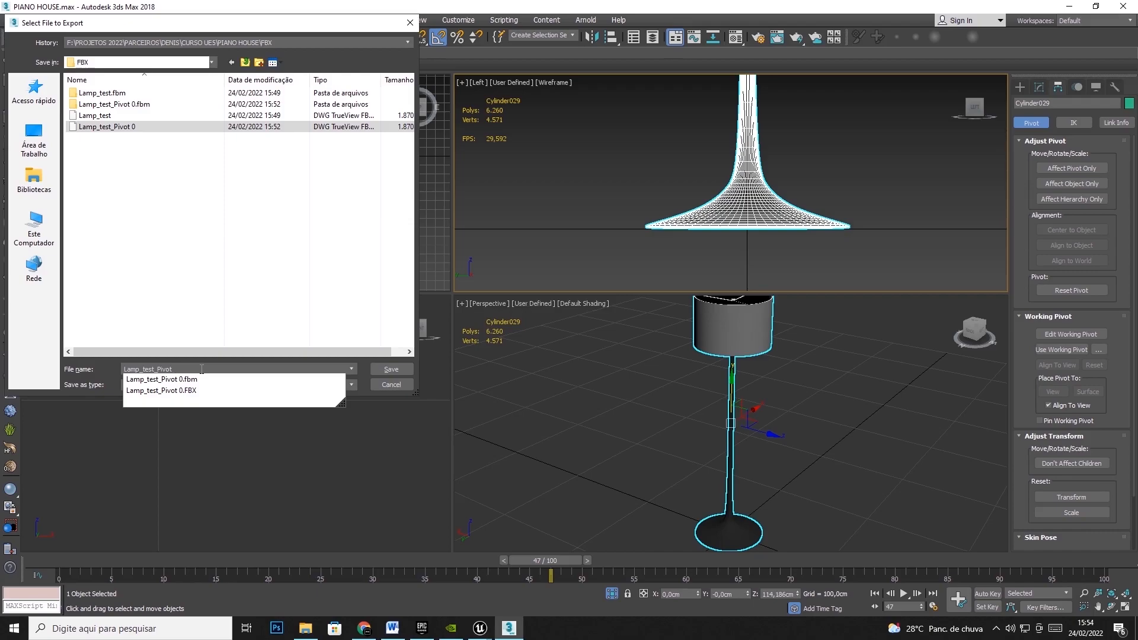
text(Base)
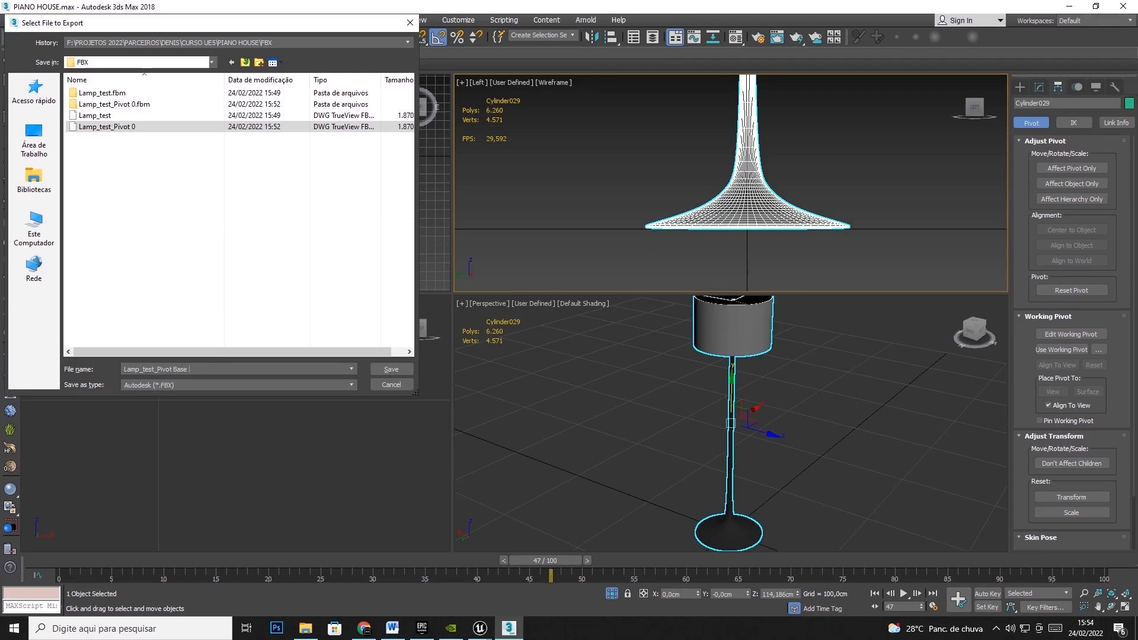
key(Return)
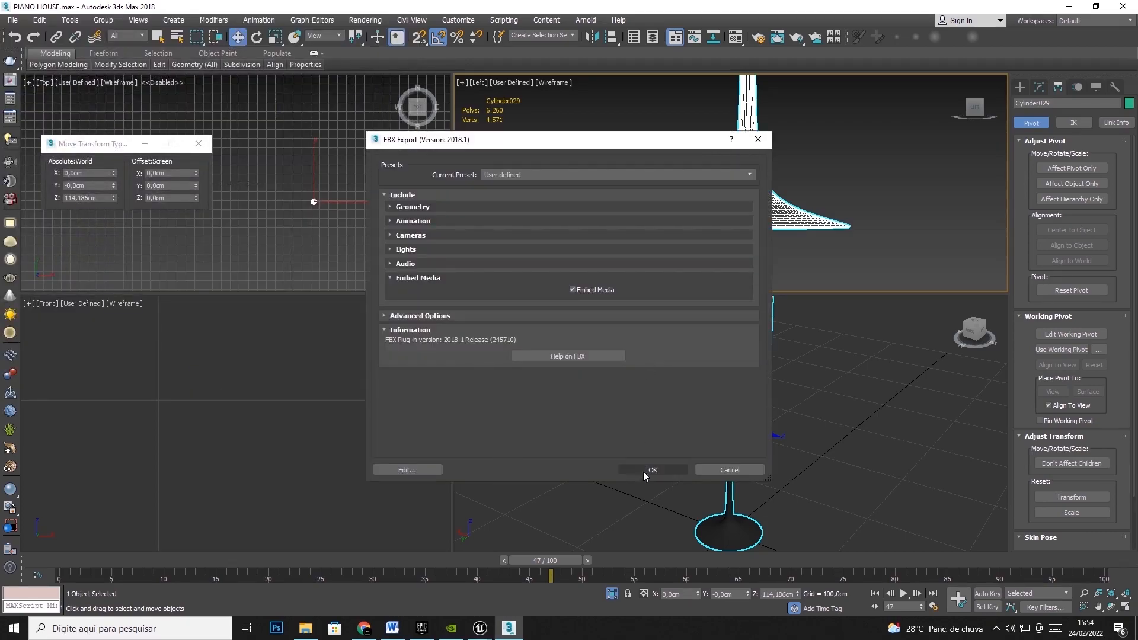
click(652, 473)
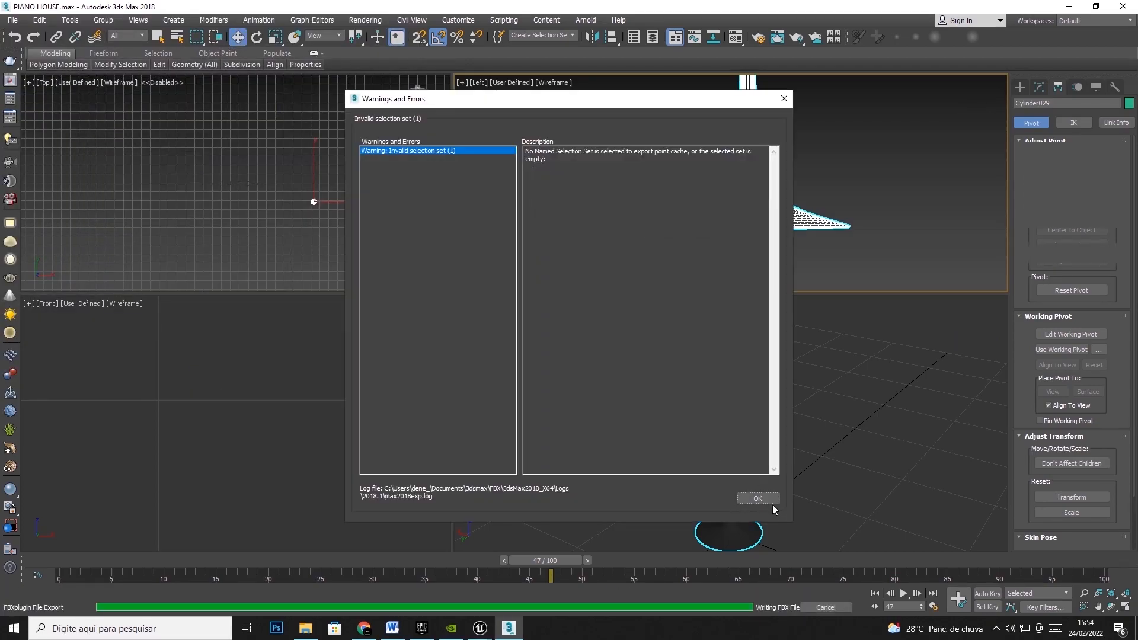
click(772, 503)
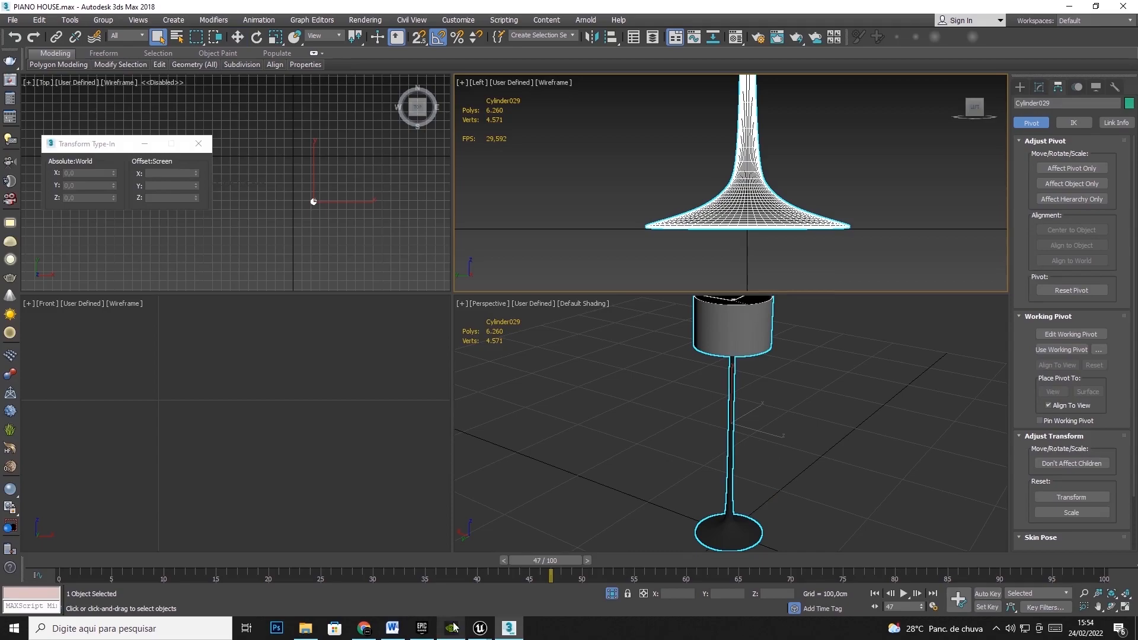
Switch to Unreal Engine and import the Lamp_test_Pivot Base 0 file into the Content folder with the current FBX options.
mouse_move(481, 628)
click(492, 597)
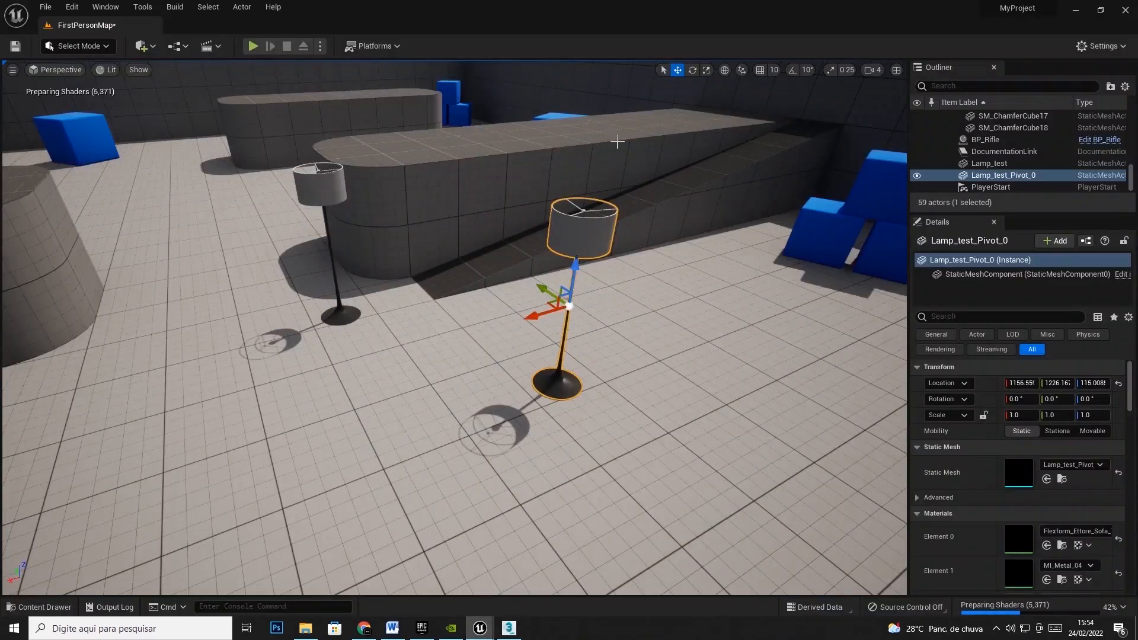
click(36, 606)
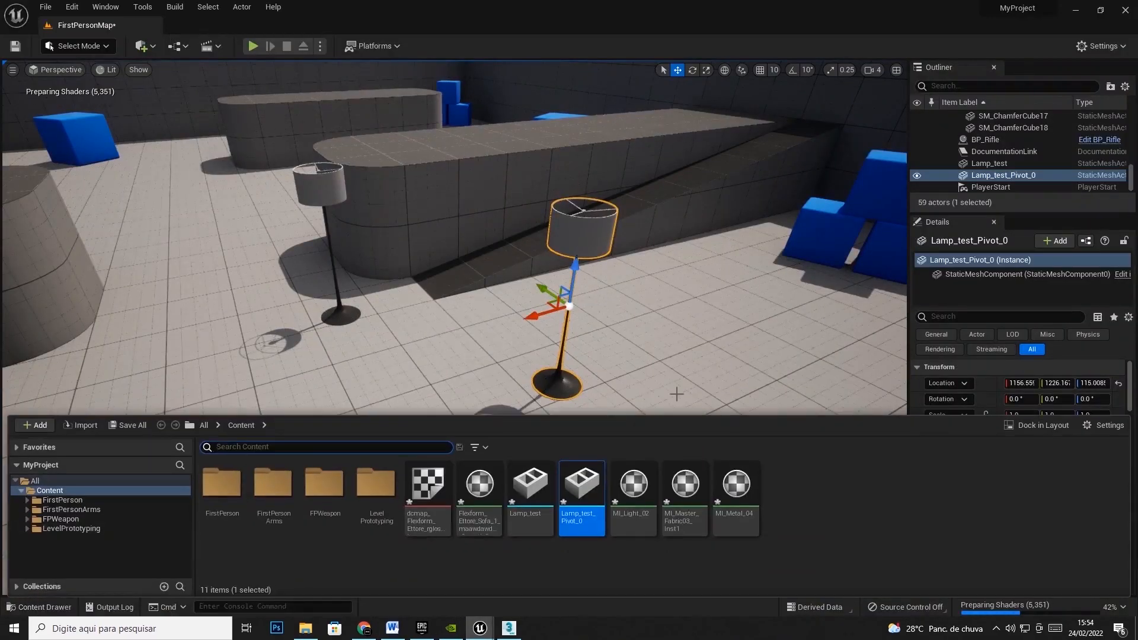
right_click(816, 508)
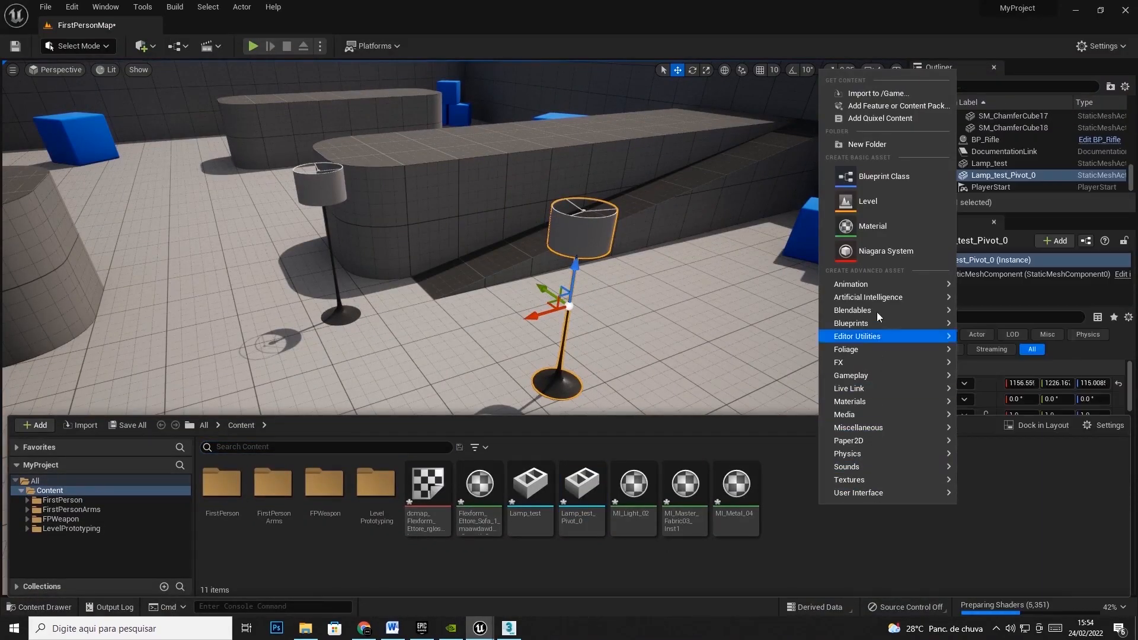
click(884, 93)
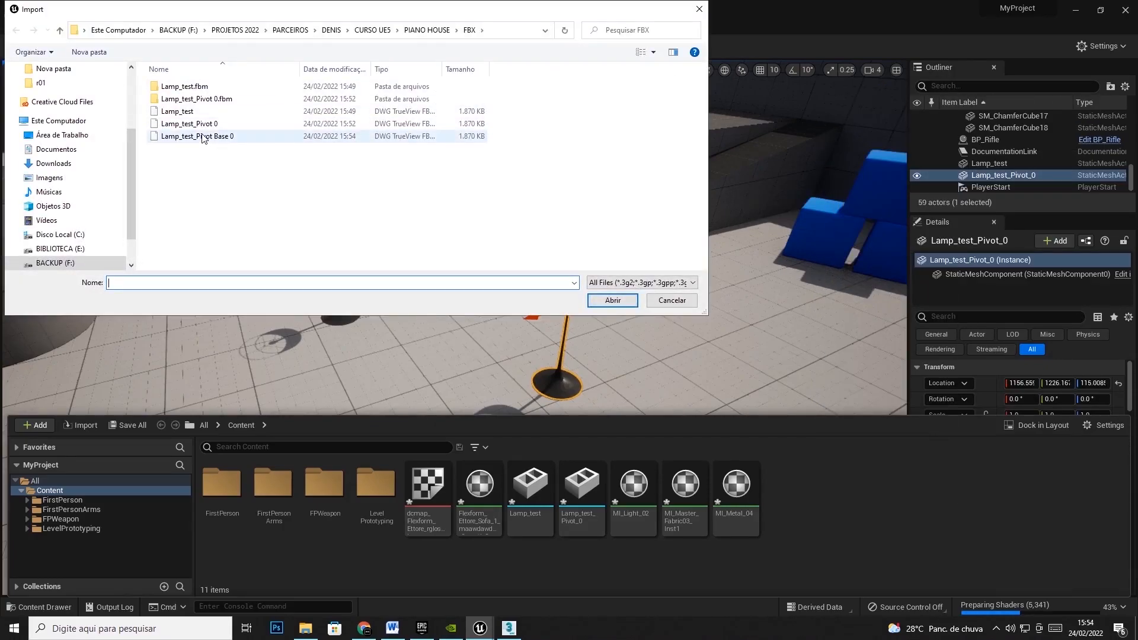
double_click(202, 136)
click(529, 539)
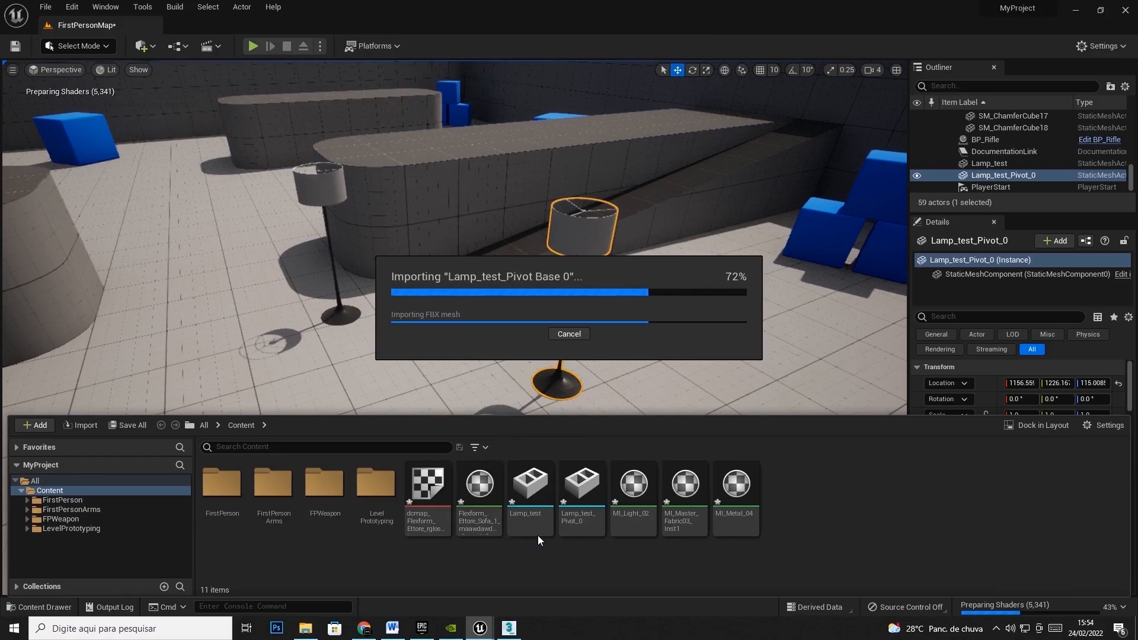
Place the Lamp_test_Pivot_Base_0 mesh beside the other lamps, move it to about X 1073, Y 1156, and inspect the pivot at its base.
drag(789, 487, 727, 395)
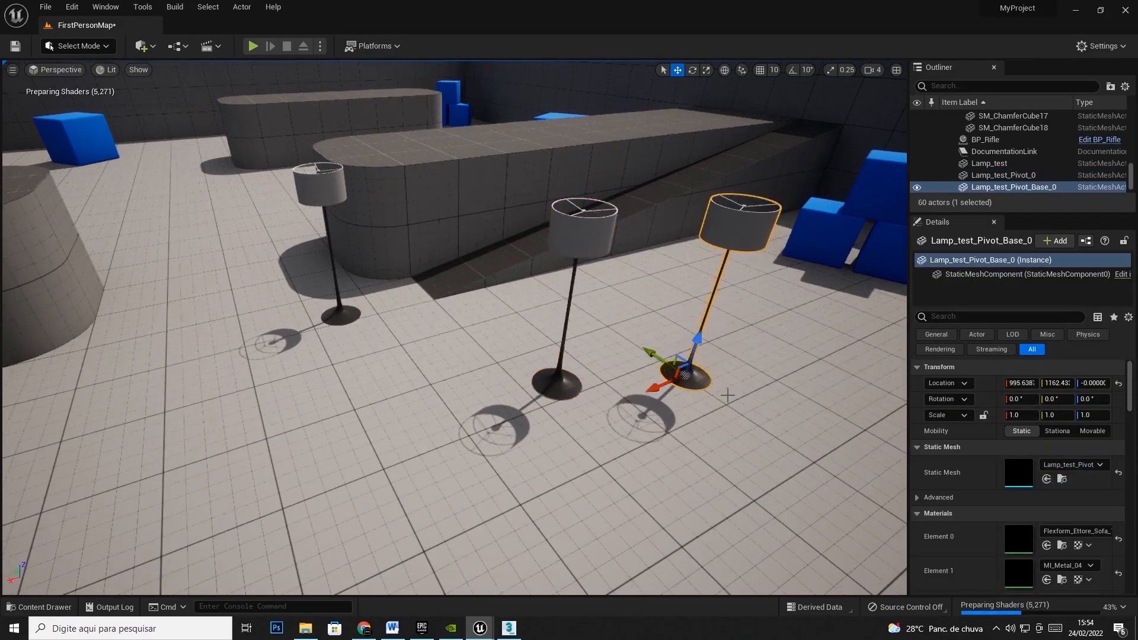
drag(677, 365, 651, 399)
right_drag(651, 399, 711, 350)
key(w)
middle_drag(712, 350, 741, 326)
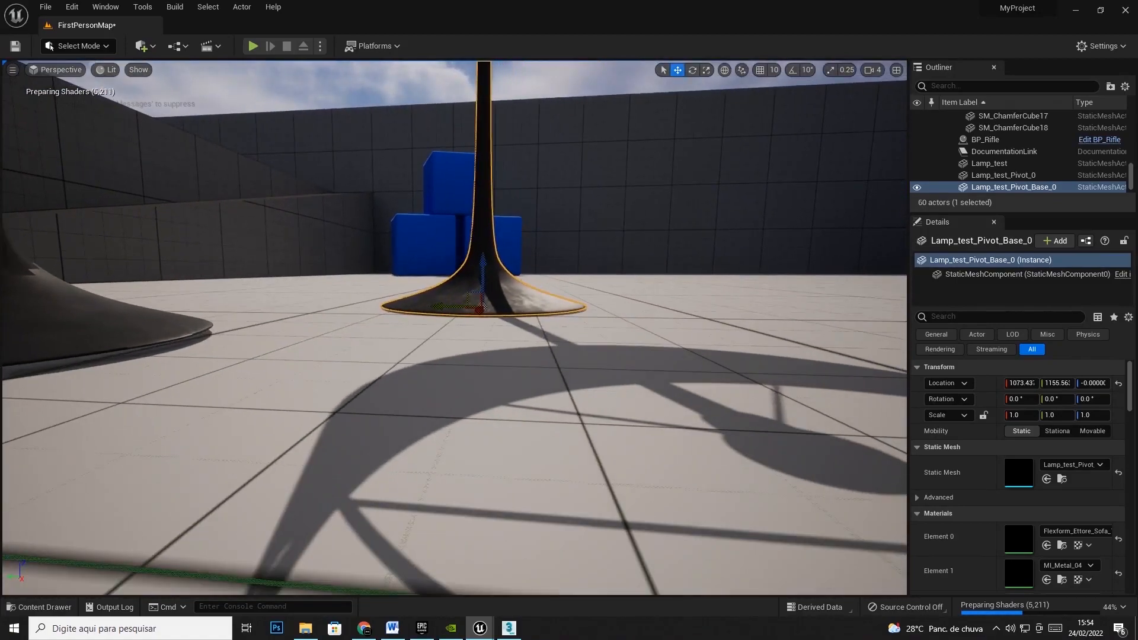
key(e)
right_drag(646, 406, 610, 460)
key(s)
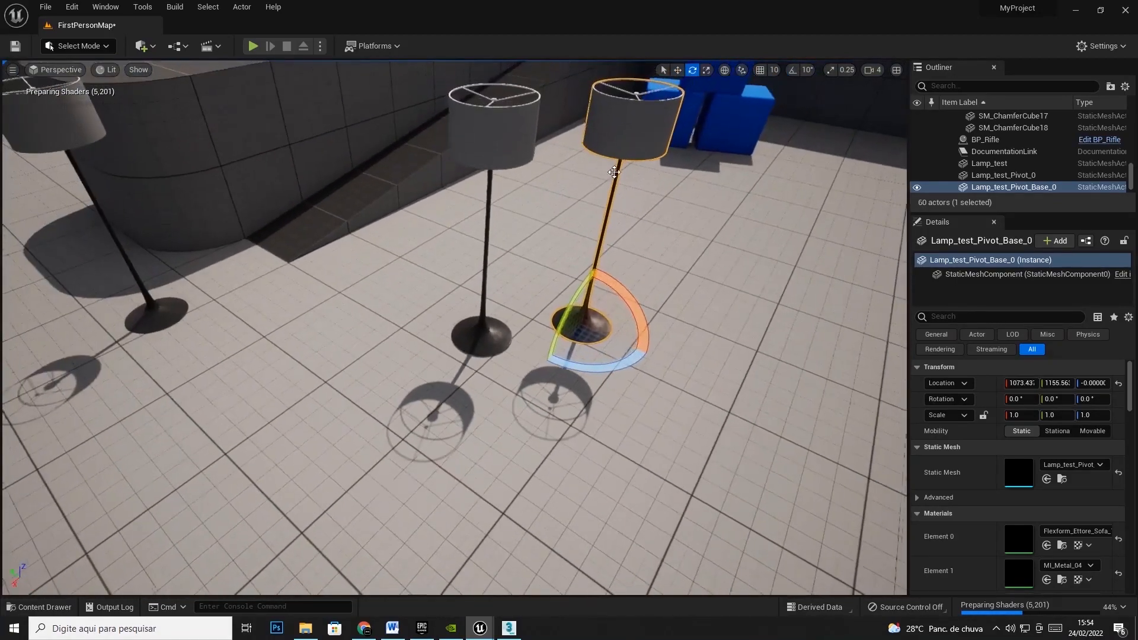
Move the Lamp_test_Pivot_Base_0 lamp to about X 1089, Y 1103, and the Lamp_test_Pivot_0 lamp to about X 1237, Y 1213.
click(677, 70)
drag(554, 328, 611, 348)
click(489, 195)
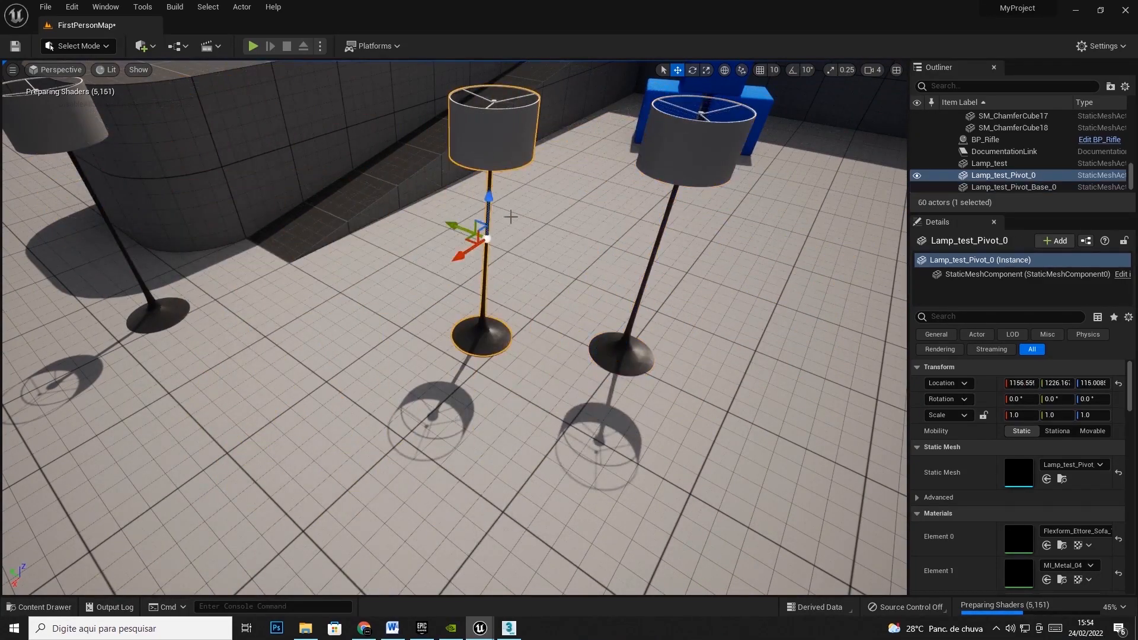
drag(466, 239, 410, 285)
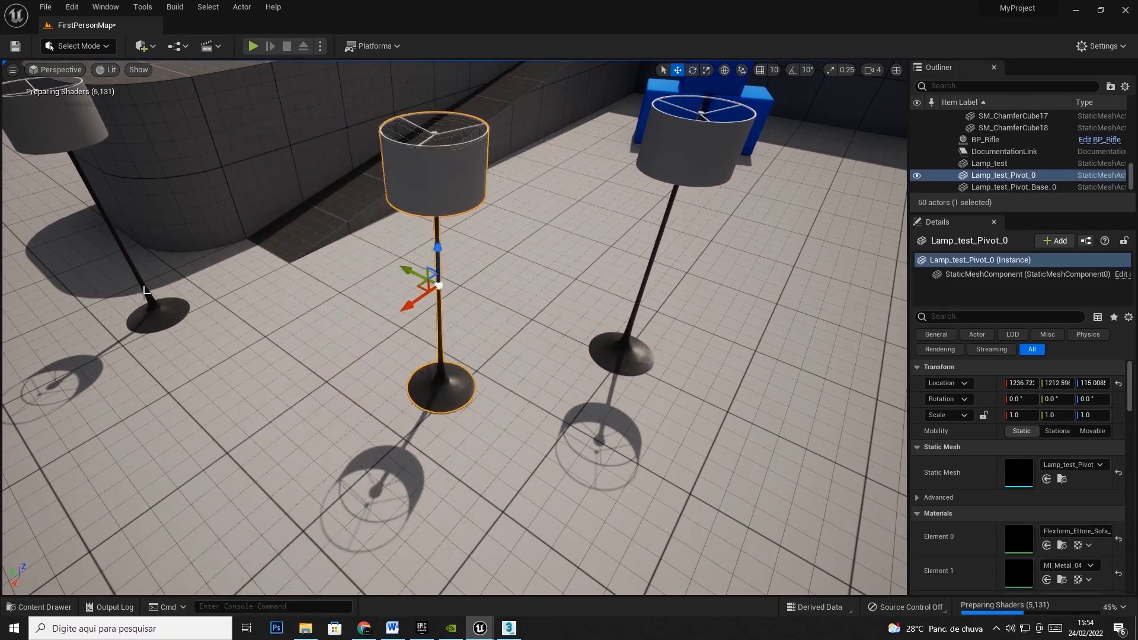
Move the Lamp_test lamp by its offset pivot to about X 1117, Y 1008, and select the Lamp_test_Pivot_Base_0 lamp for comparison.
click(167, 313)
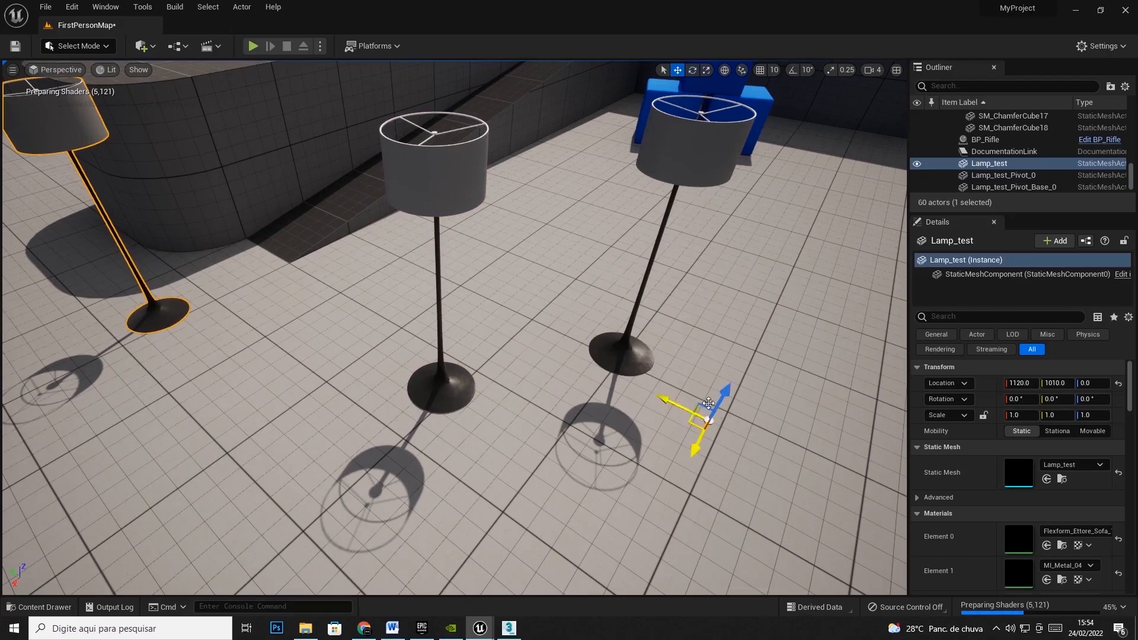
drag(708, 418, 683, 418)
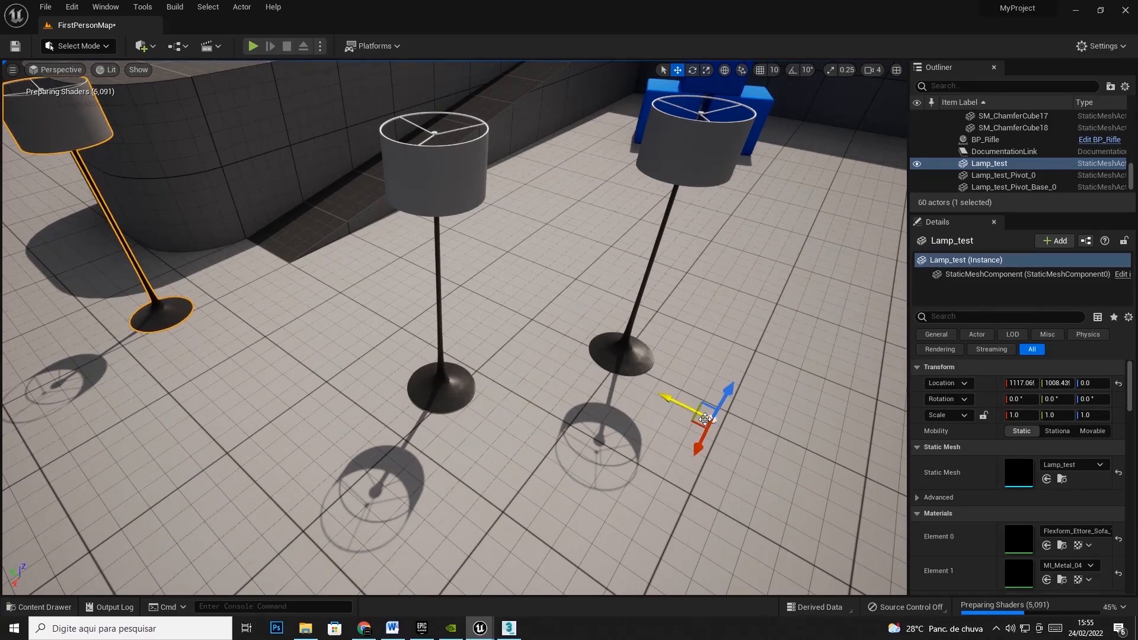
click(698, 152)
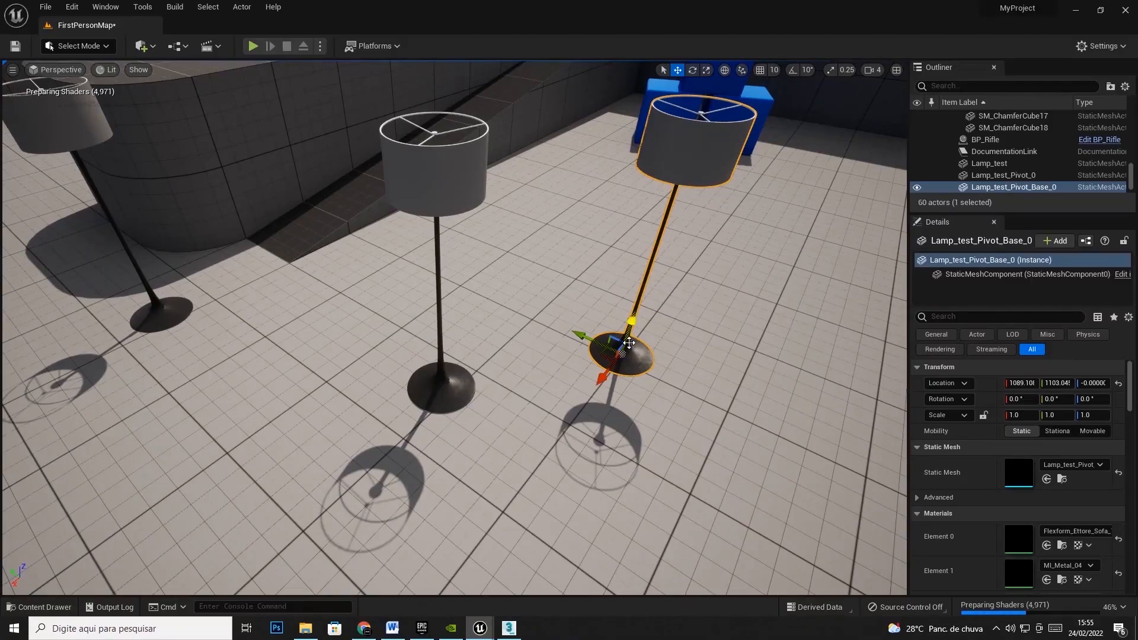
Switch to 3ds Max, deselect the lamp, unhide all objects, and show the whole scene in a maximized perspective view.
click(509, 629)
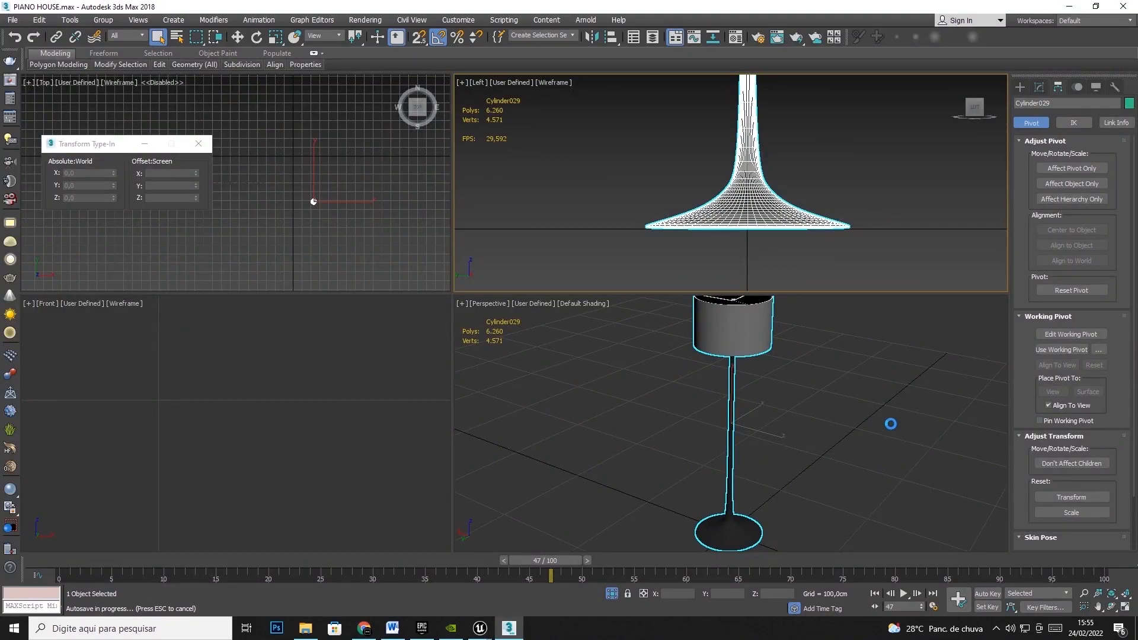
click(876, 431)
right_click(857, 437)
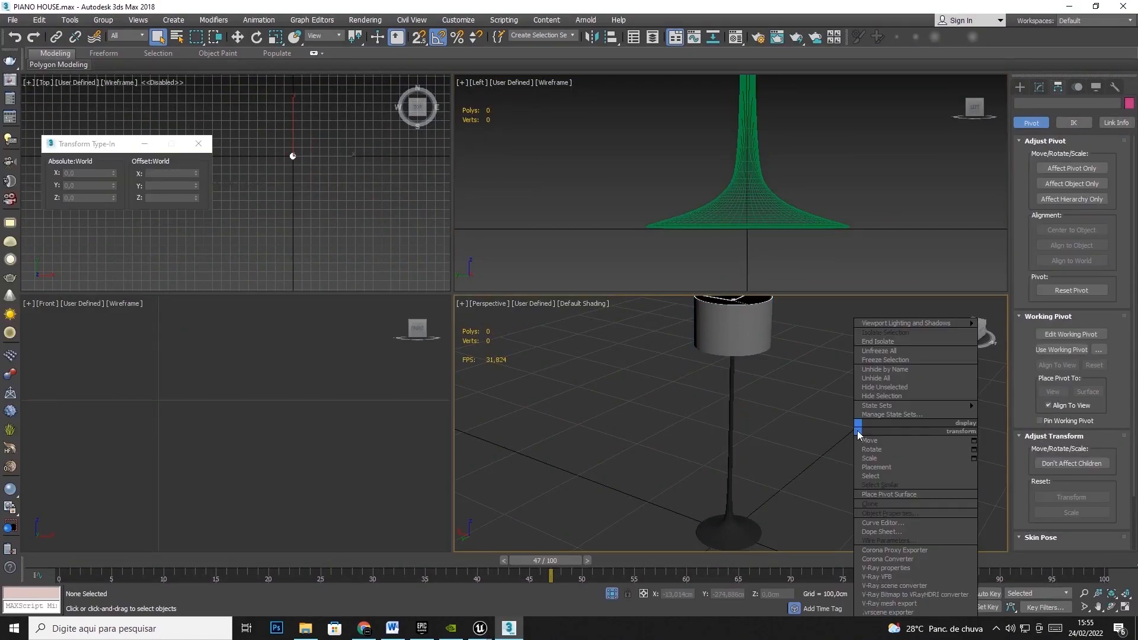
click(872, 379)
key(z)
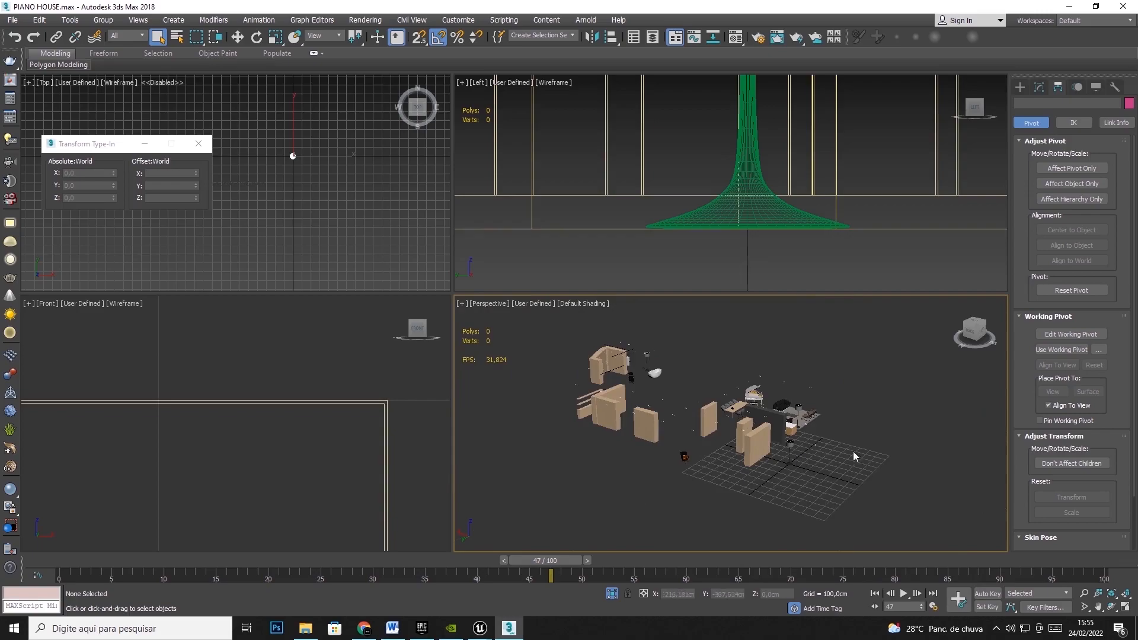
click(1123, 607)
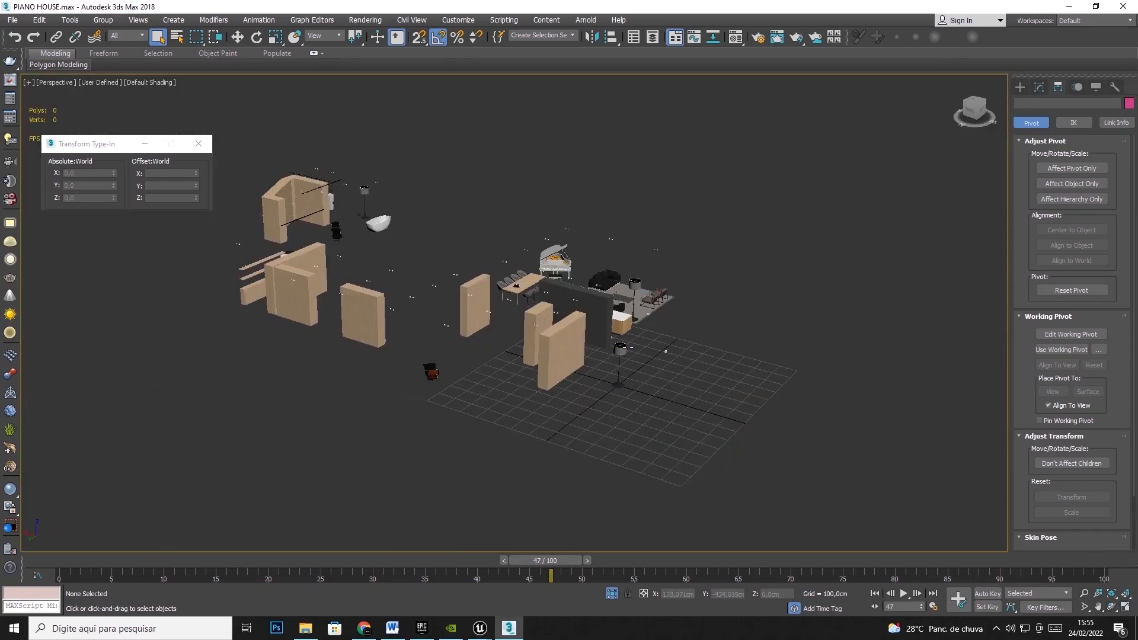
Undo the lamp's recent moves back to its original place in the scene, and unhide all objects.
click(627, 347)
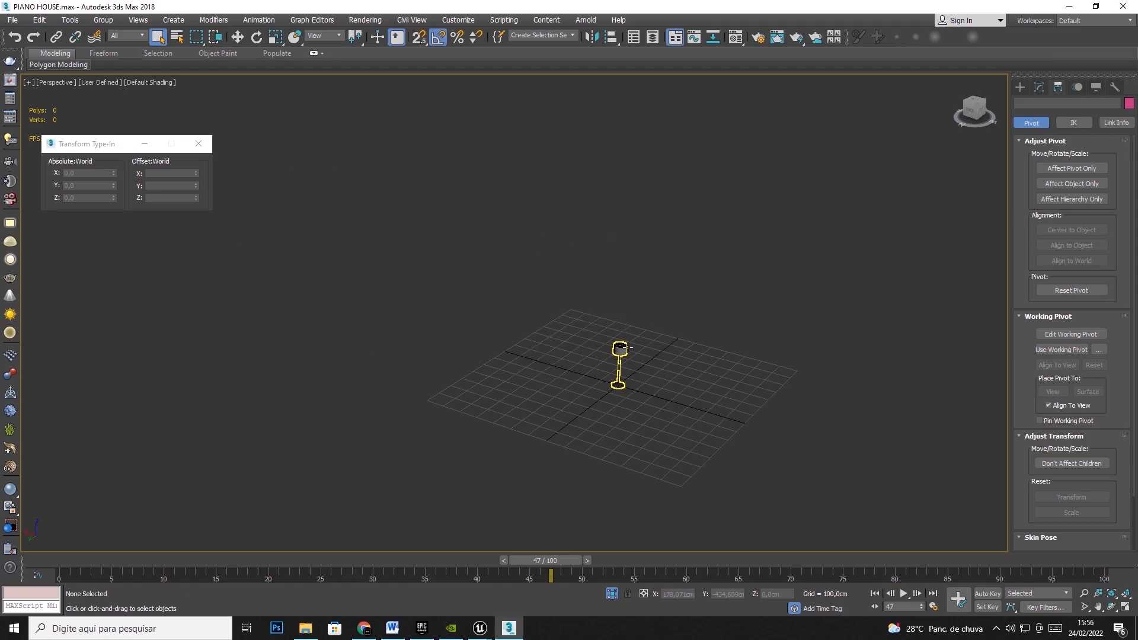
key(ctrl+z)
key(ctrl+z)
key(ctrl+z)
key(ctrl+z)
key(ctrl+z)
key(ctrl+z)
key(ctrl+z)
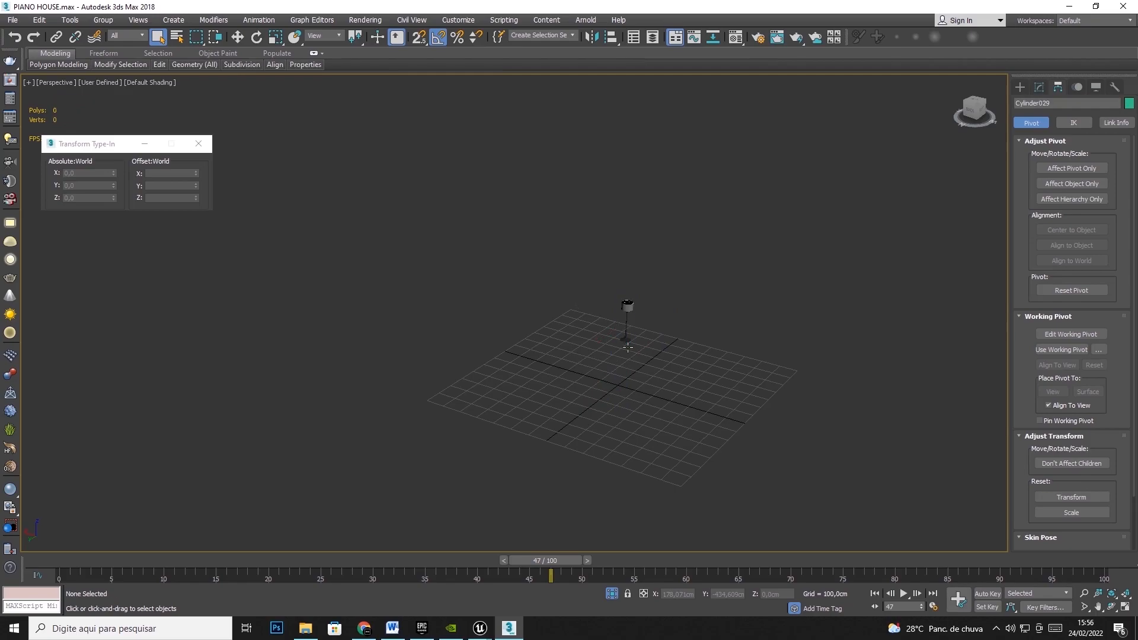
right_click(645, 342)
click(700, 299)
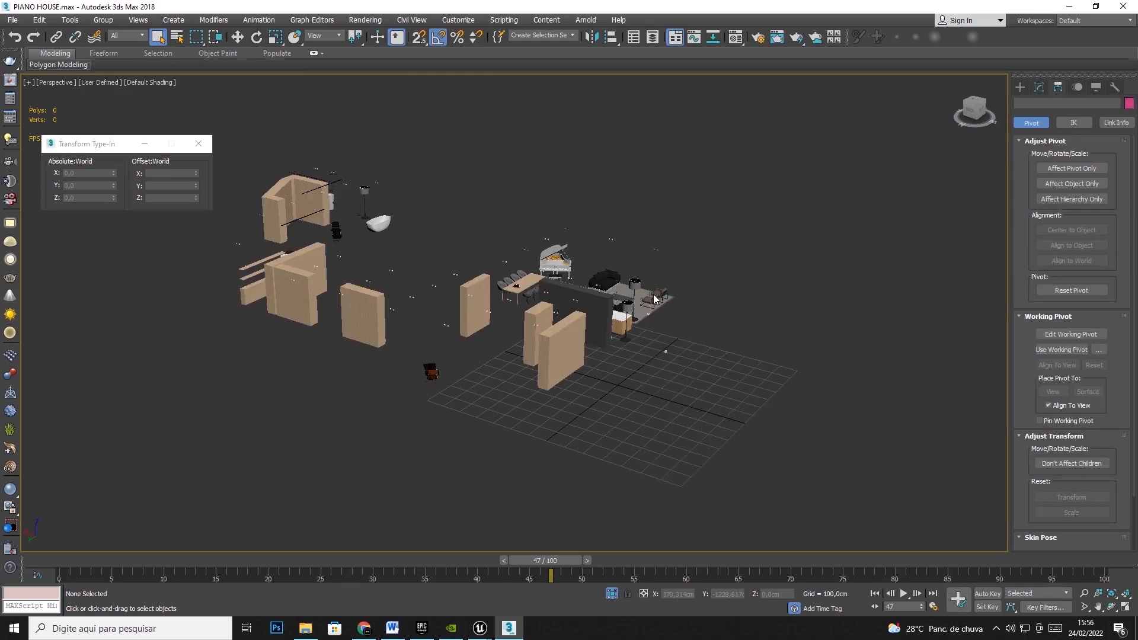
Isolate the white bathtub group beside the floor lamp, keeping its position away from the world origin.
scroll(533, 344, up, 5)
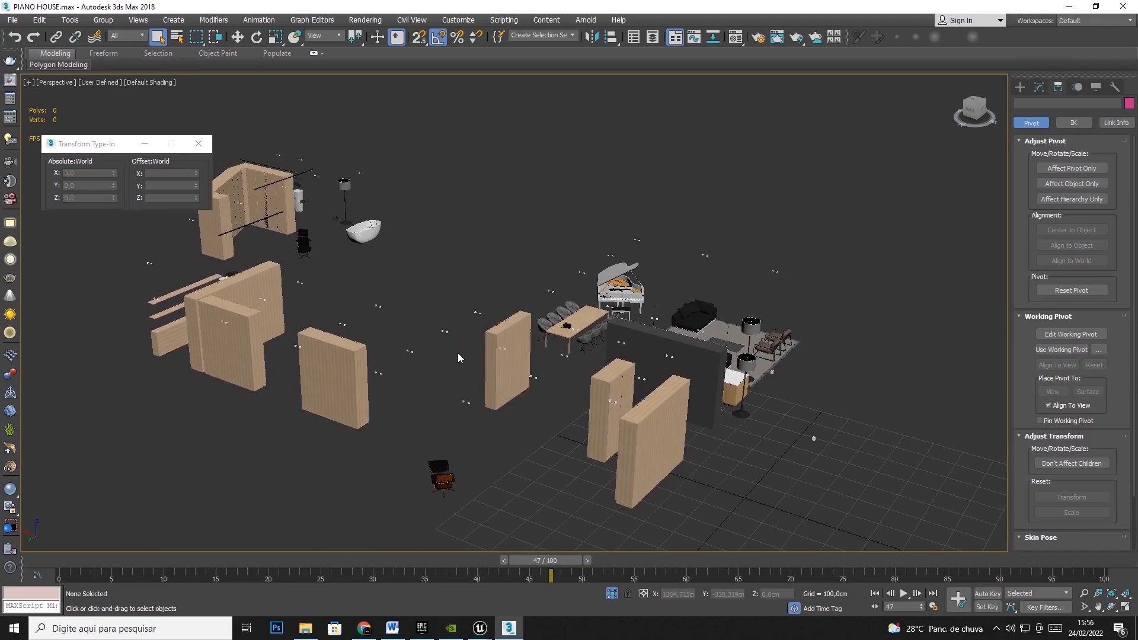
click(377, 235)
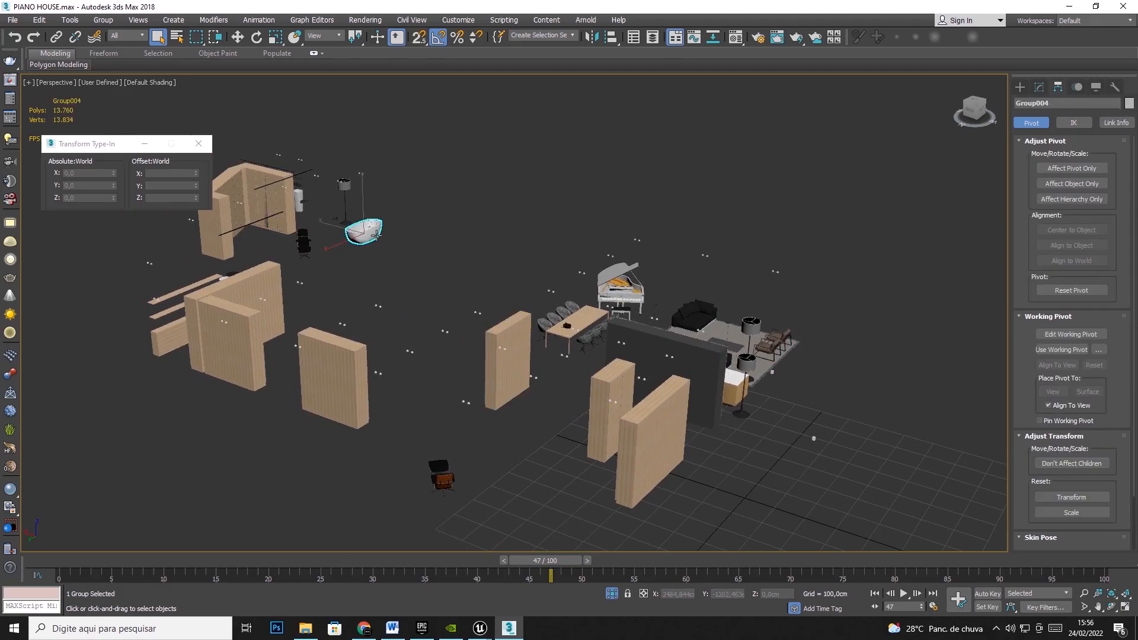
scroll(366, 234, up, 5)
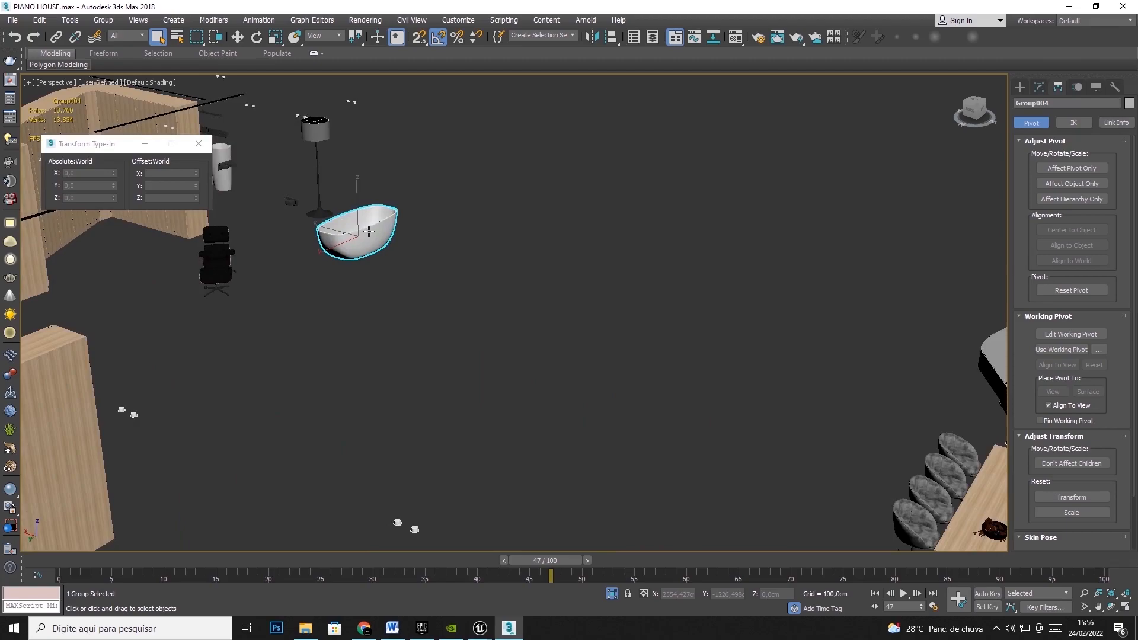
right_click(364, 230)
click(415, 140)
scroll(401, 301, down, 5)
scroll(401, 301, down, 3)
scroll(403, 303, up, 3)
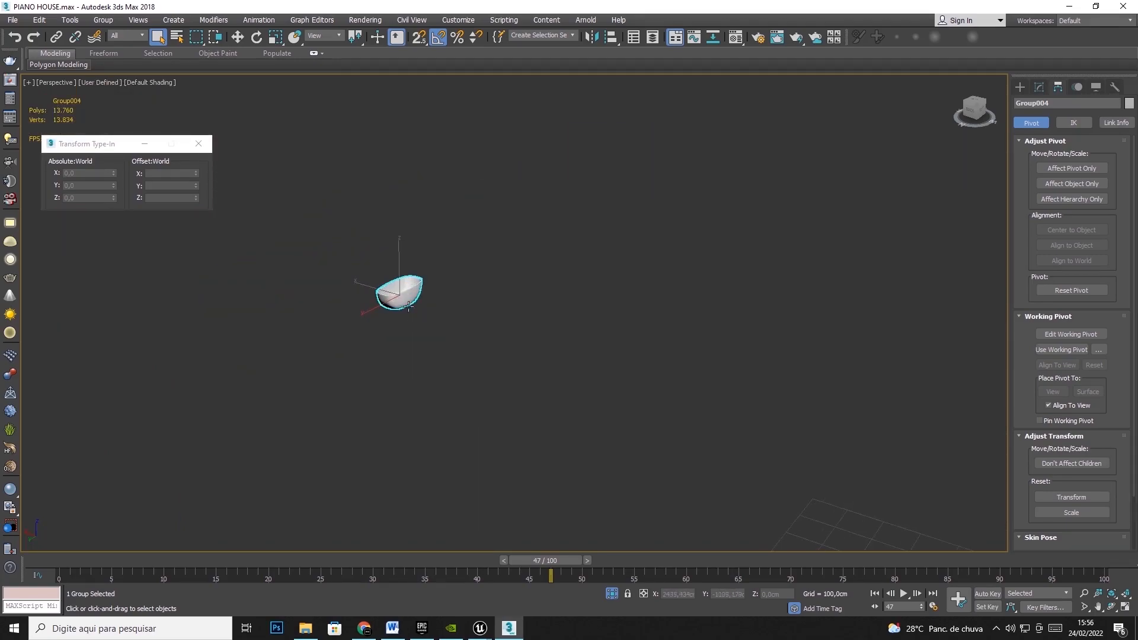
scroll(393, 283, down, 2)
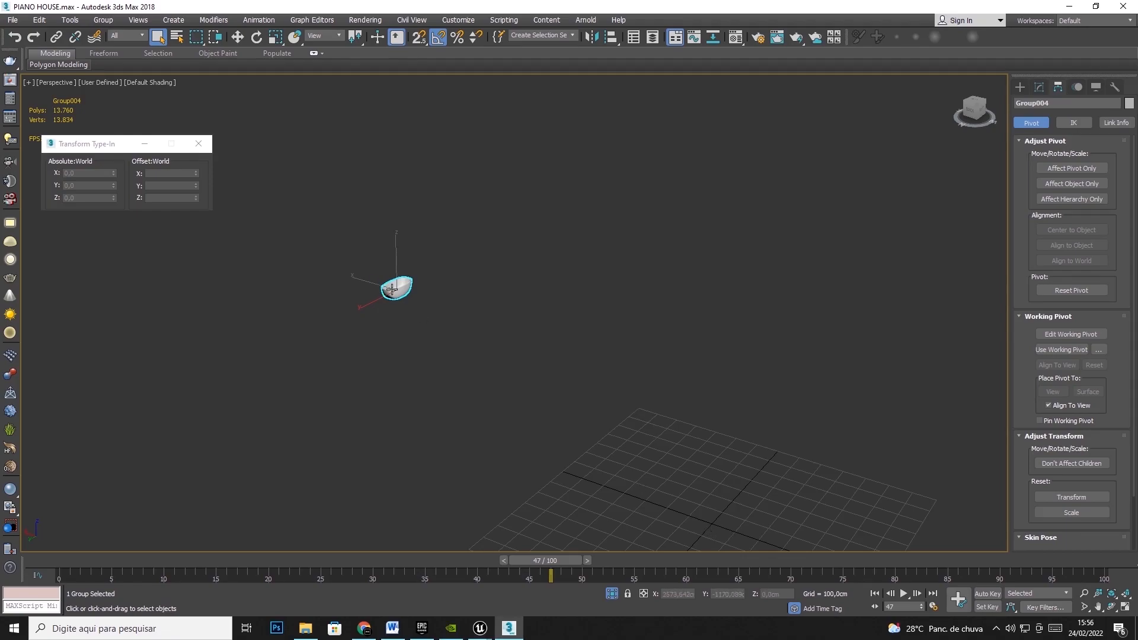
Export the selected bathtub to the FBX folder as Object_02_test_pivot 01 with the current FBX options.
click(27, 20)
mouse_move(80, 198)
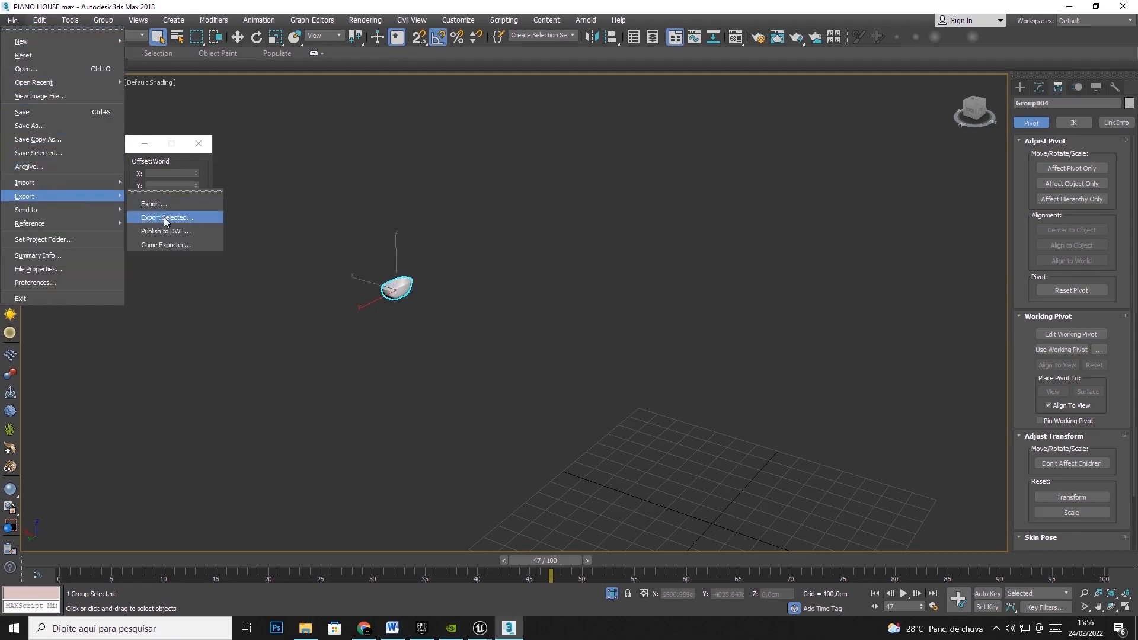
click(196, 216)
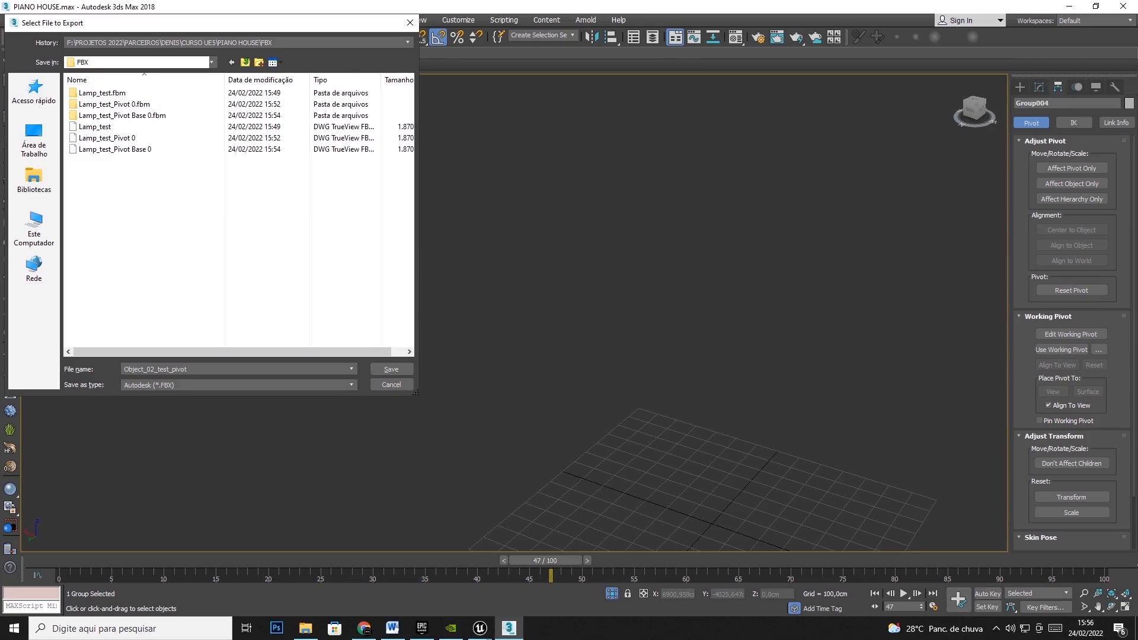
key(Return)
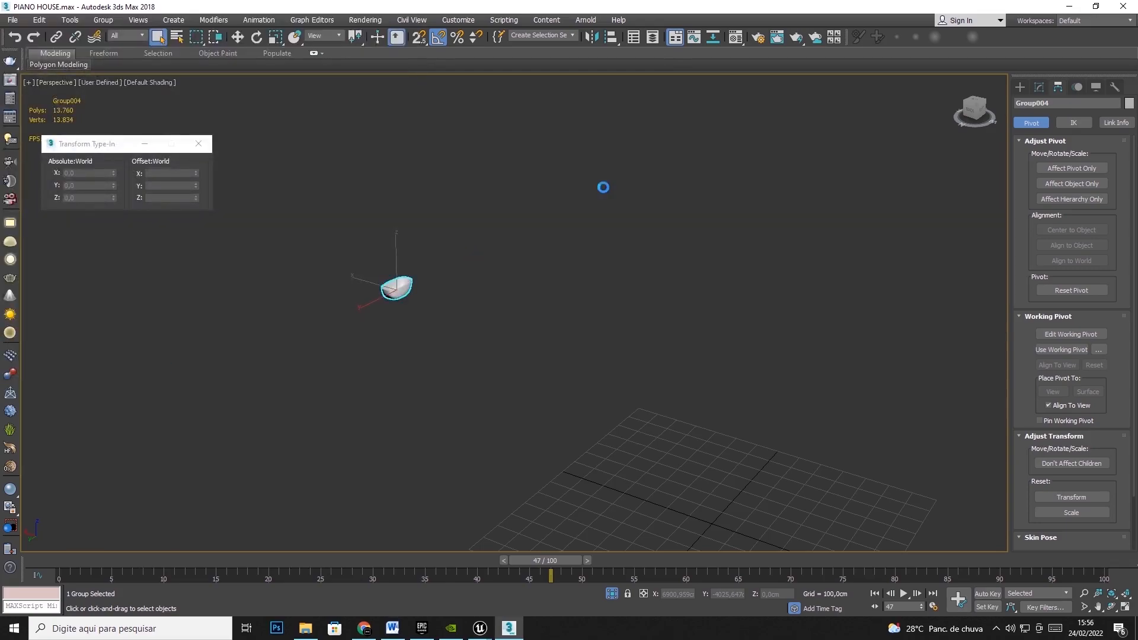
click(649, 472)
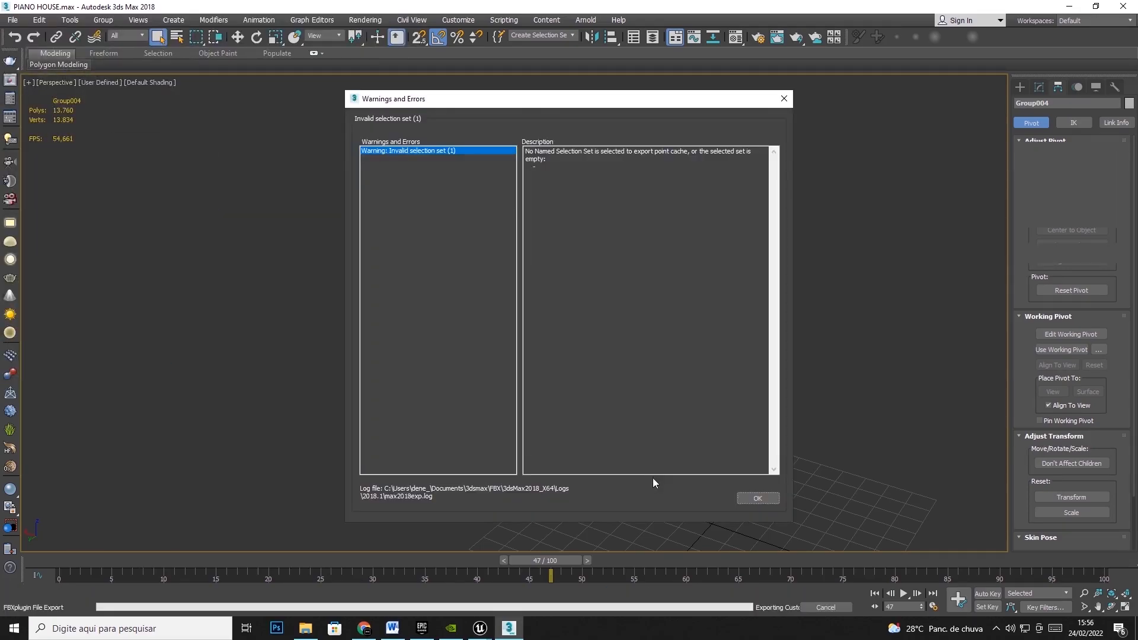
click(761, 498)
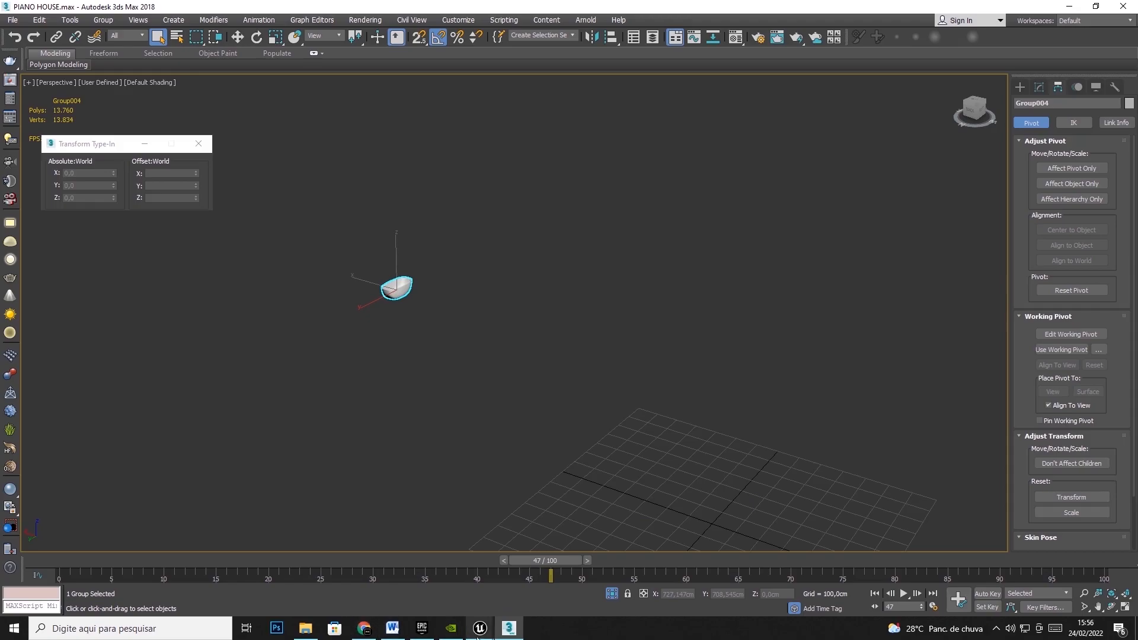
Switch to Unreal Engine and import all of Object_02_test_pivot 01 into the Content folder with the current FBX options.
mouse_move(480, 628)
click(514, 579)
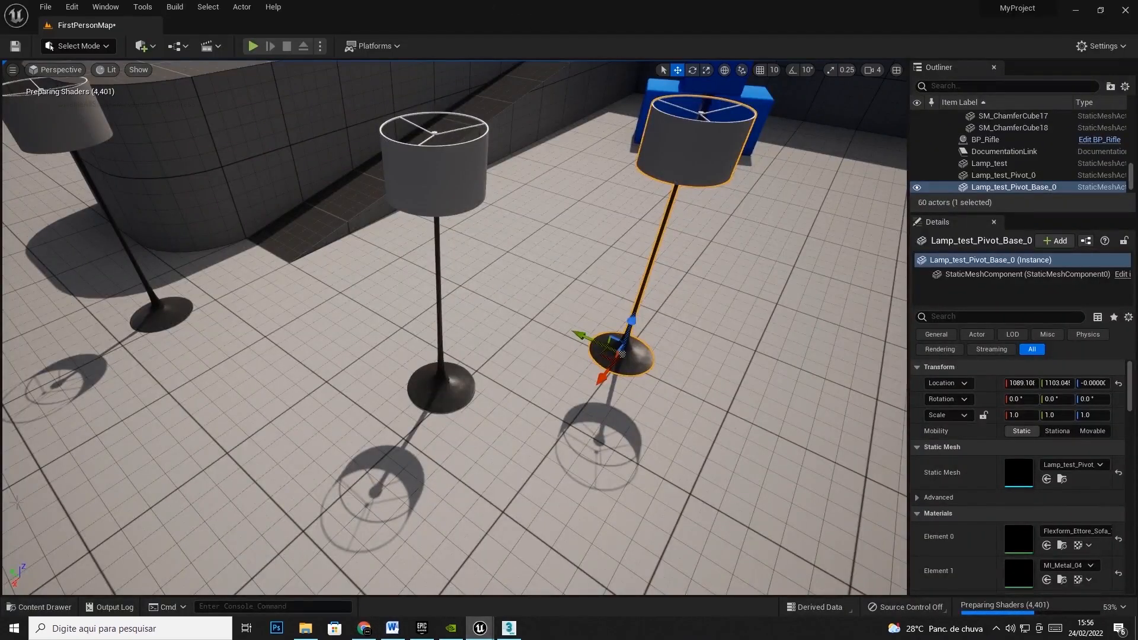
click(39, 607)
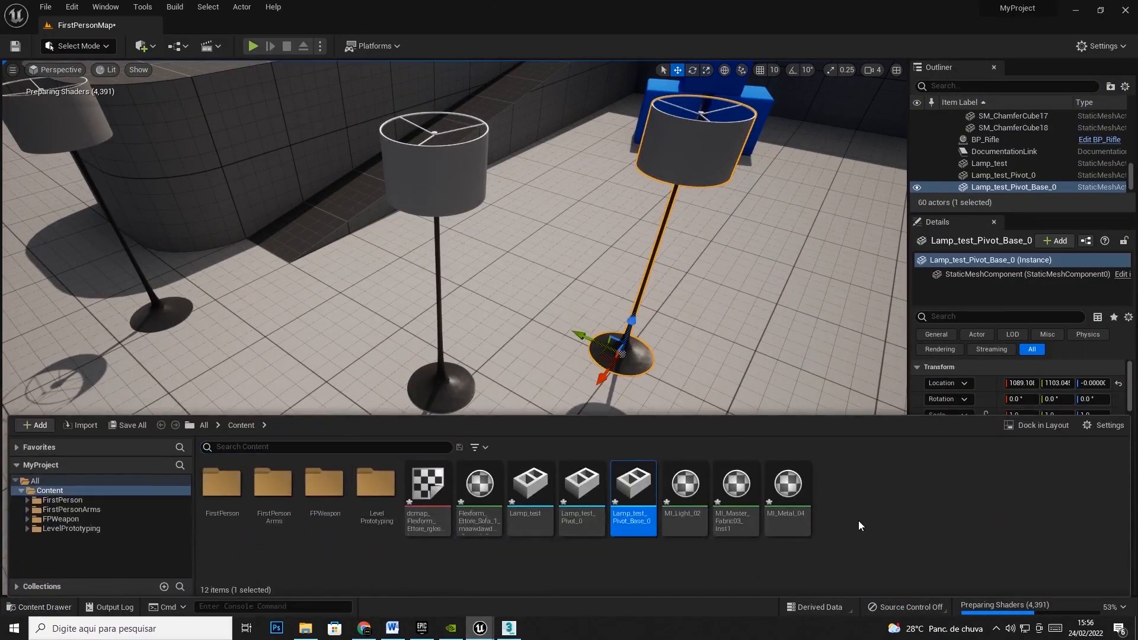
right_click(861, 526)
click(902, 217)
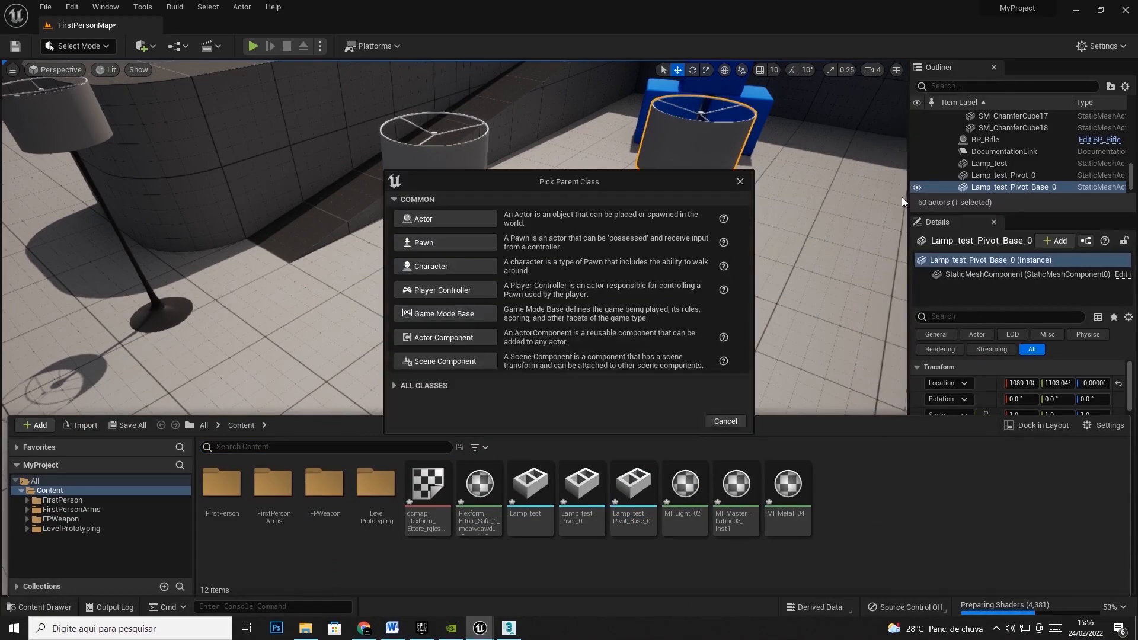
click(740, 182)
right_click(890, 534)
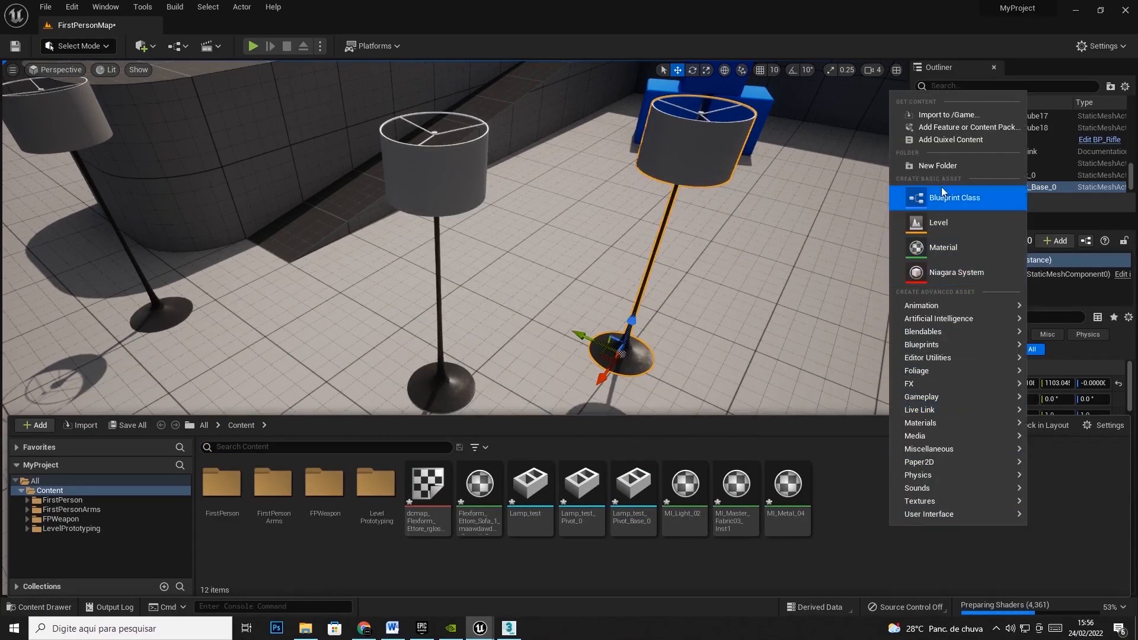
click(952, 116)
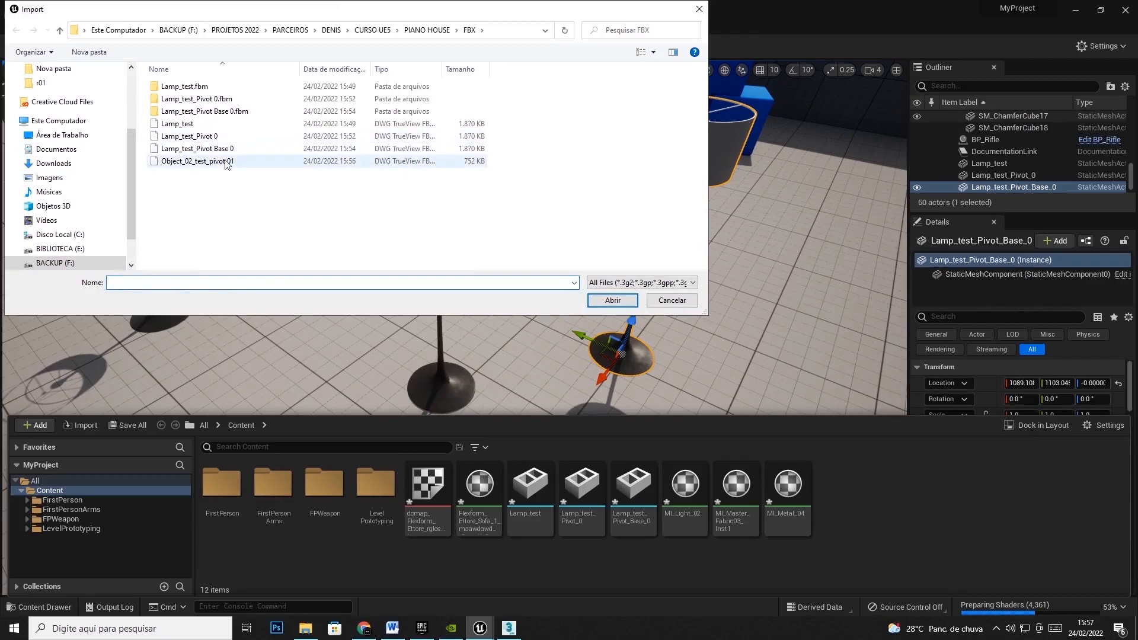
double_click(220, 161)
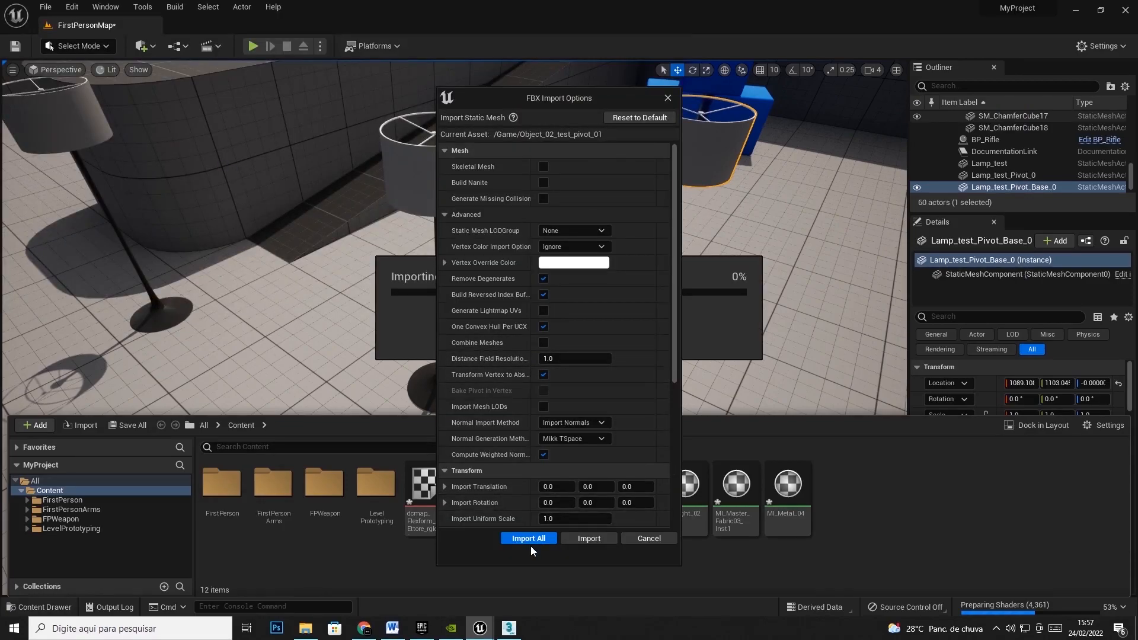
click(532, 538)
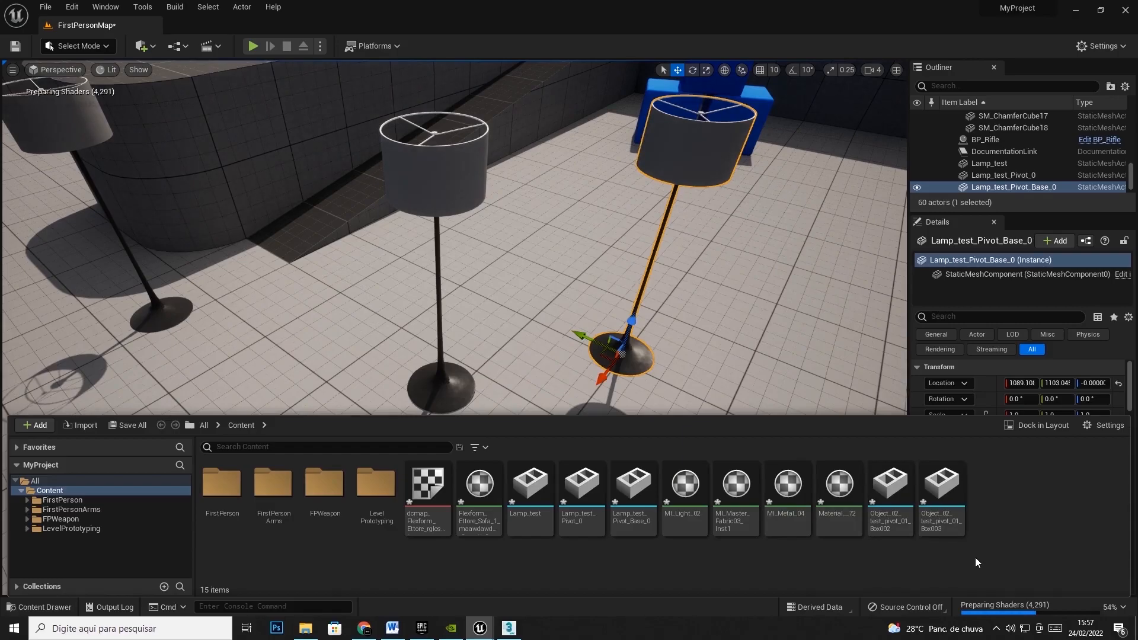
Try placing the Object_02_test_pivot_01_Box003 mesh near the lamps, look for it in the level, and delete it.
click(940, 492)
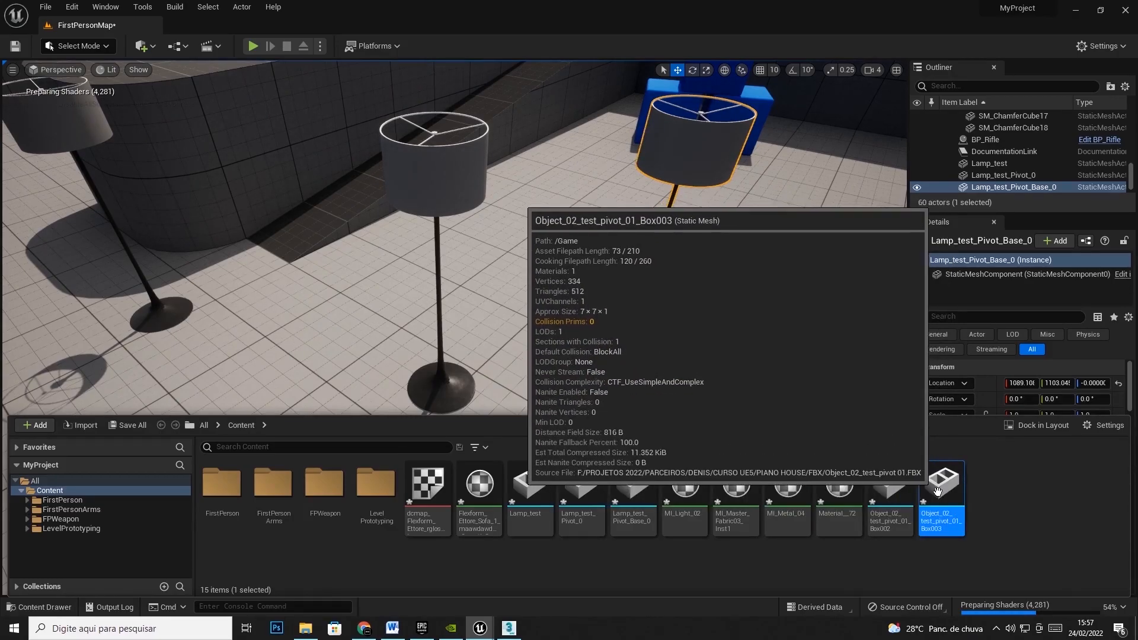
drag(937, 491, 617, 353)
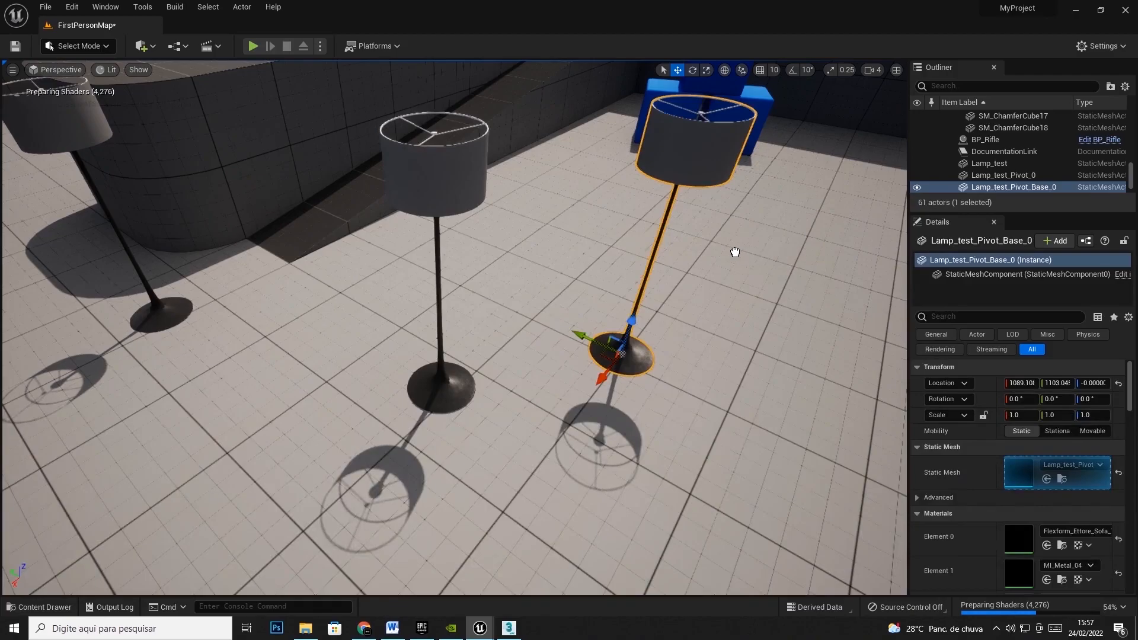
drag(735, 252, 733, 258)
scroll(714, 330, down, 10)
right_drag(683, 332, 601, 296)
drag(597, 309, 622, 270)
key(Delete)
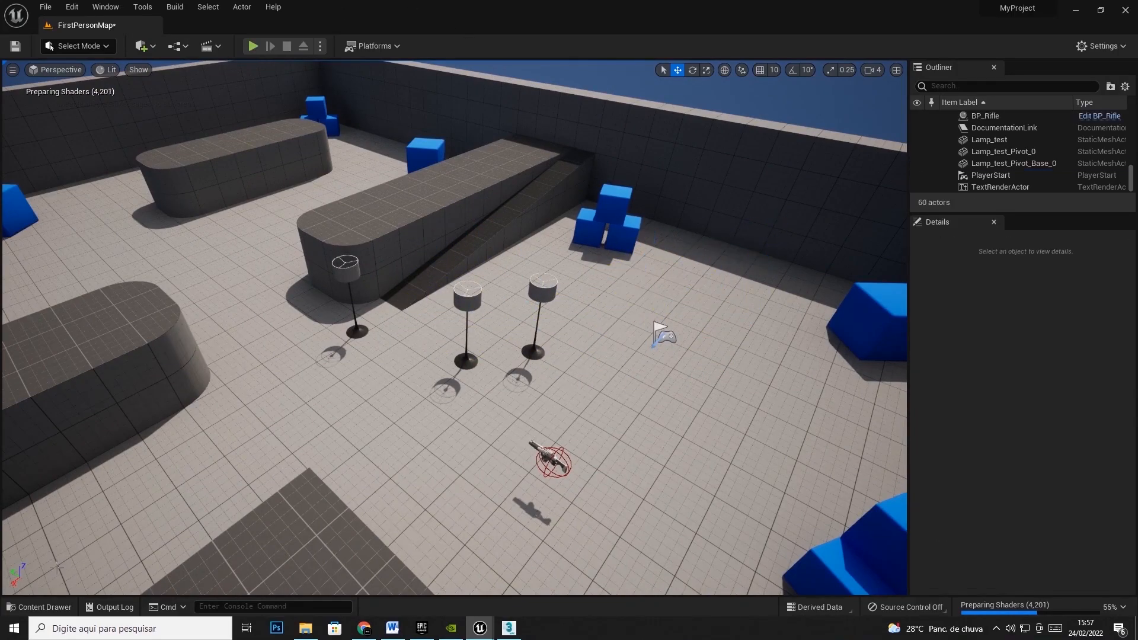
Place the Object_02_test_pivot_01_Box002 bathtub mesh in the level and move it to about X 312, Y 1328.
click(38, 607)
drag(894, 499, 724, 315)
right_drag(799, 393, 628, 427)
key(s)
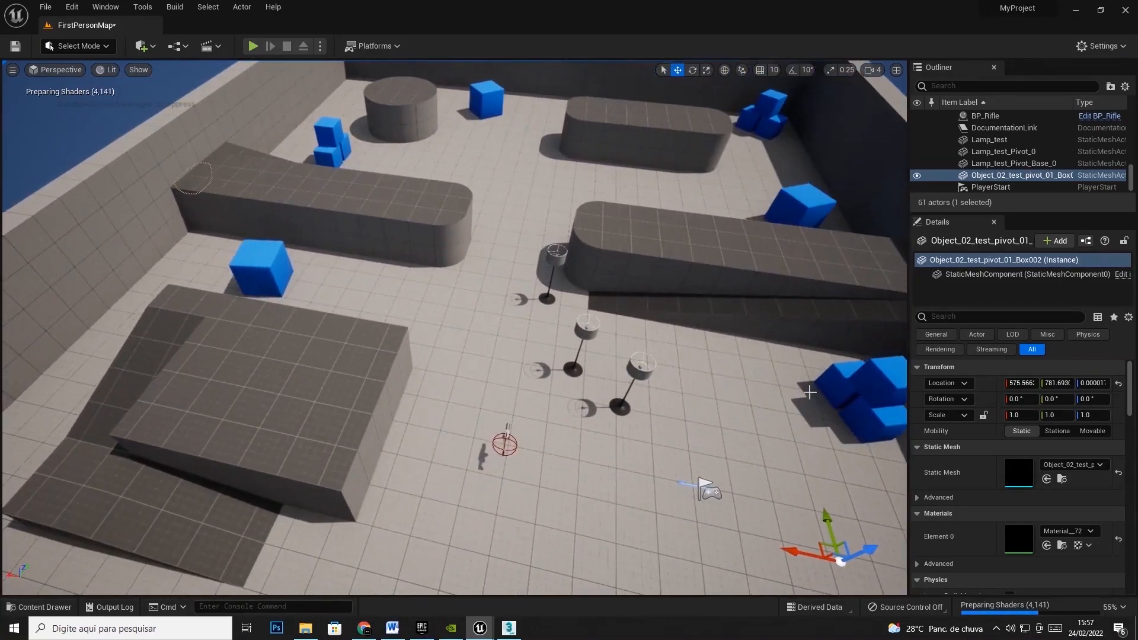
drag(840, 561, 329, 151)
drag(961, 421, 873, 392)
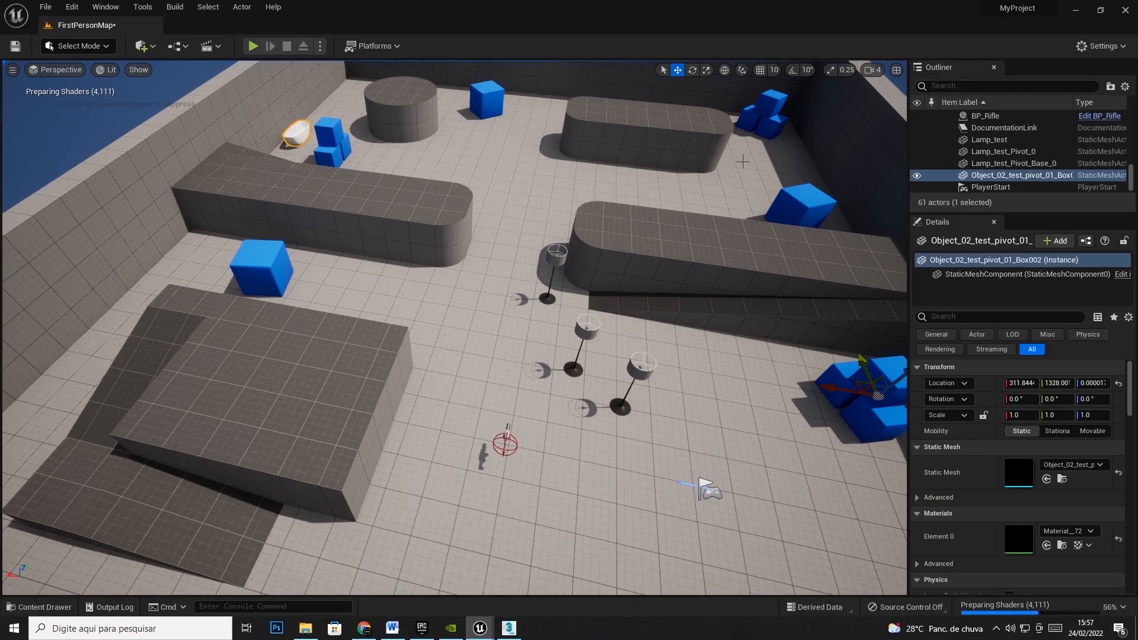
Move the bathtub mesh to about X -1953, Y 1089, and inspect how far its pivot lies from the geometry.
right_drag(769, 205, 877, 213)
drag(632, 235, 906, 119)
right_drag(456, 241, 474, 178)
key(w)
right_drag(388, 205, 456, 208)
key(s)
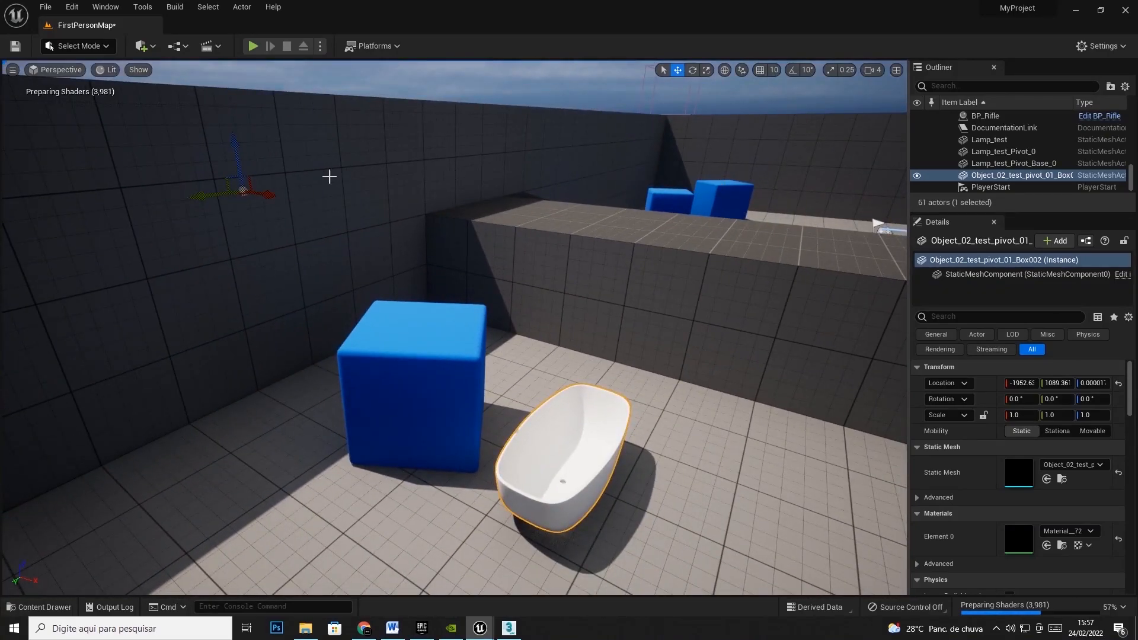
Move the bathtub mesh by its offset pivot to about X -1973, Y -52, Z 209.
drag(231, 176, 399, 144)
right_drag(388, 157, 398, 185)
right_drag(547, 235, 670, 246)
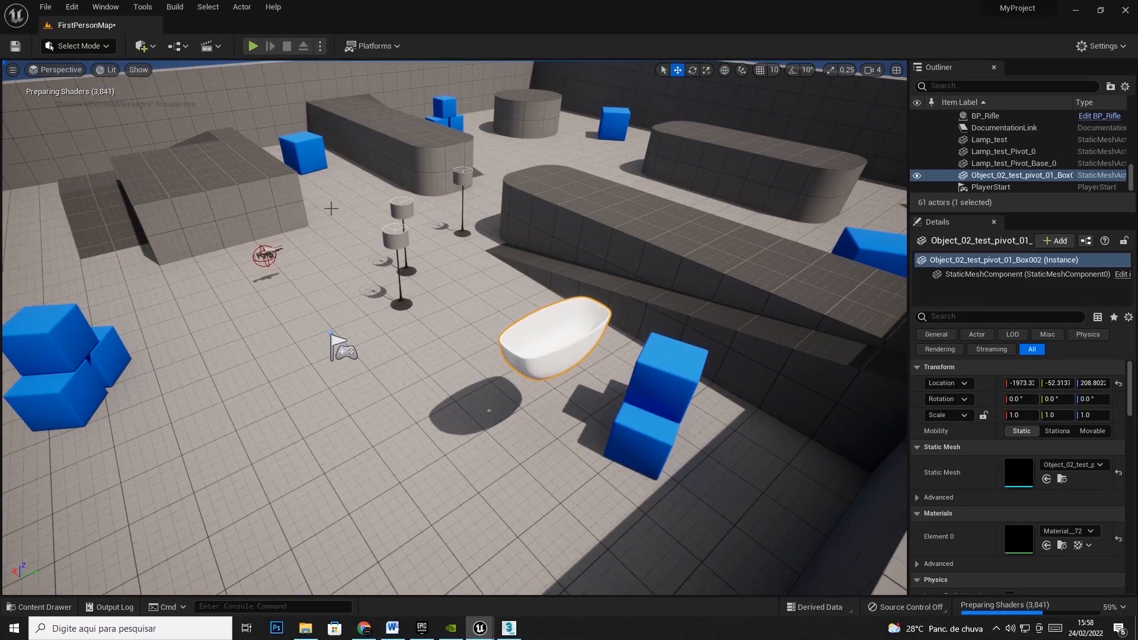
Switch to 3ds Max and center the bathtub group's pivot to the object.
click(508, 628)
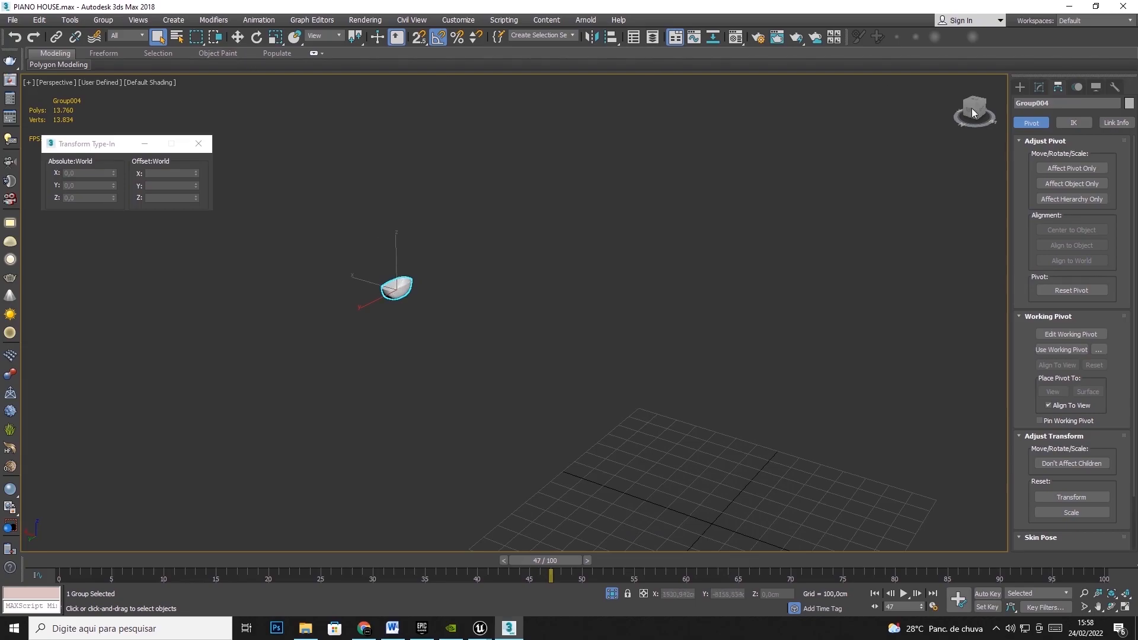
click(1055, 168)
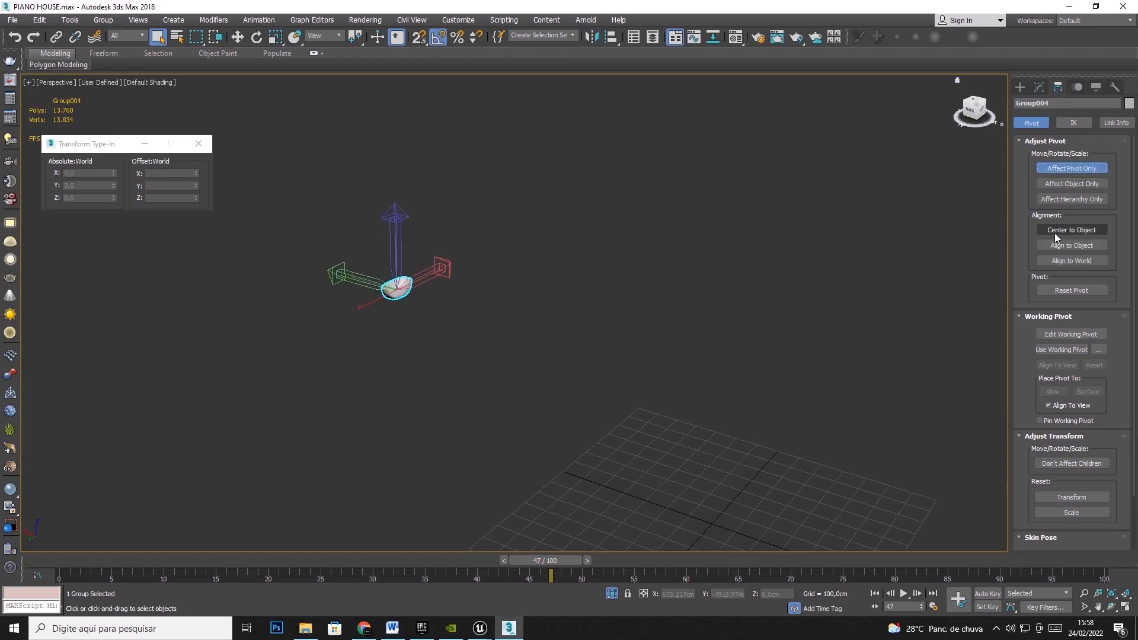
click(1055, 234)
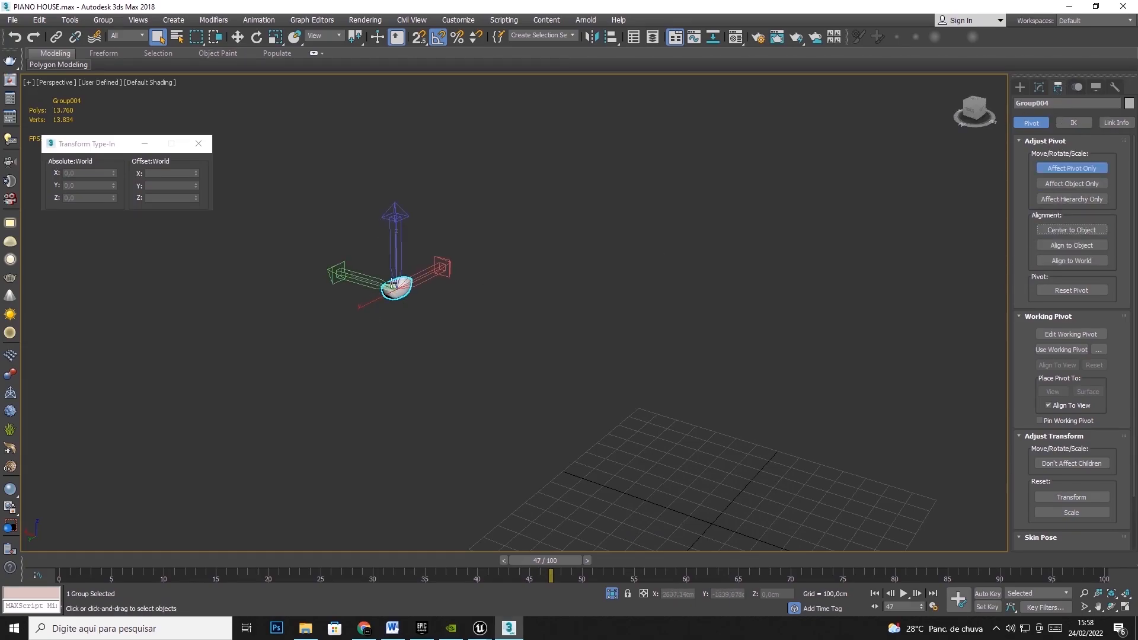
click(1073, 168)
Move the bathtub group to the world origin at X 0, Y 0, Z 0.
click(237, 37)
text(0)
key(Tab)
text(0)
key(Tab)
text(0)
key(Tab)
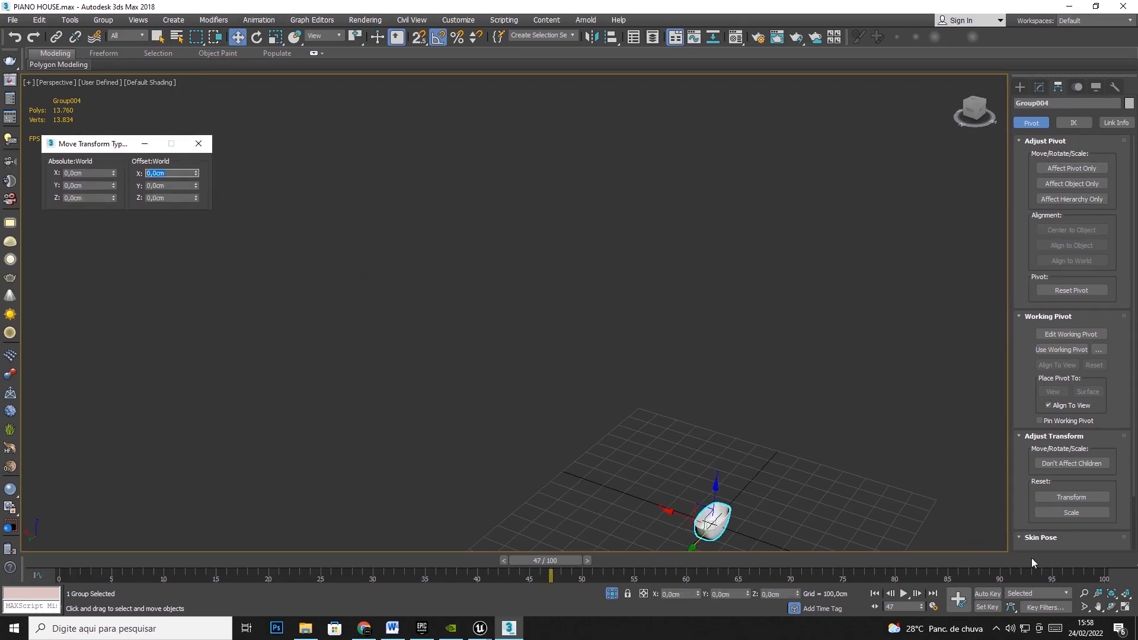
Raise the bathtub group so its base rests on the ground plane, placing it at about Z 34.56 cm.
click(1112, 607)
key(z)
drag(529, 294, 604, 372)
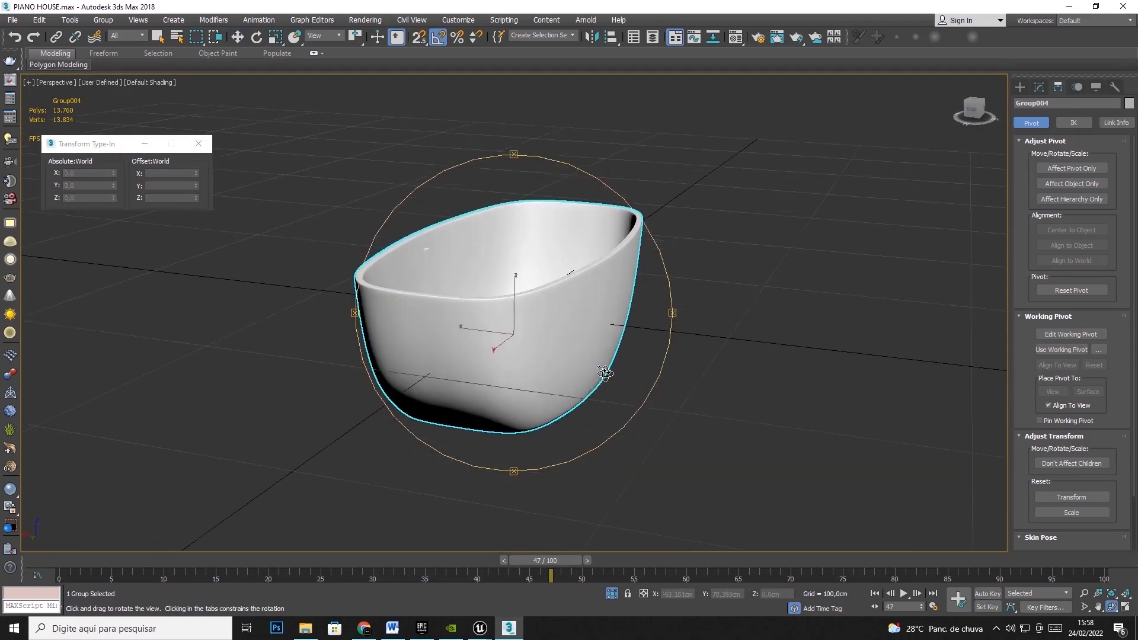
click(12, 22)
click(193, 7)
click(242, 41)
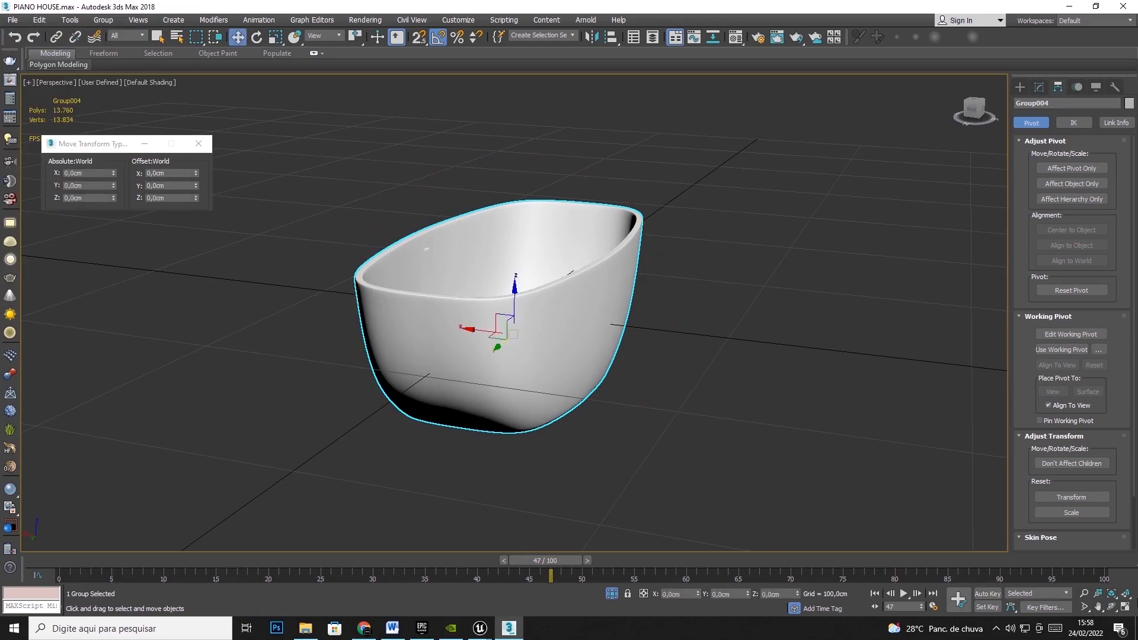
click(1126, 611)
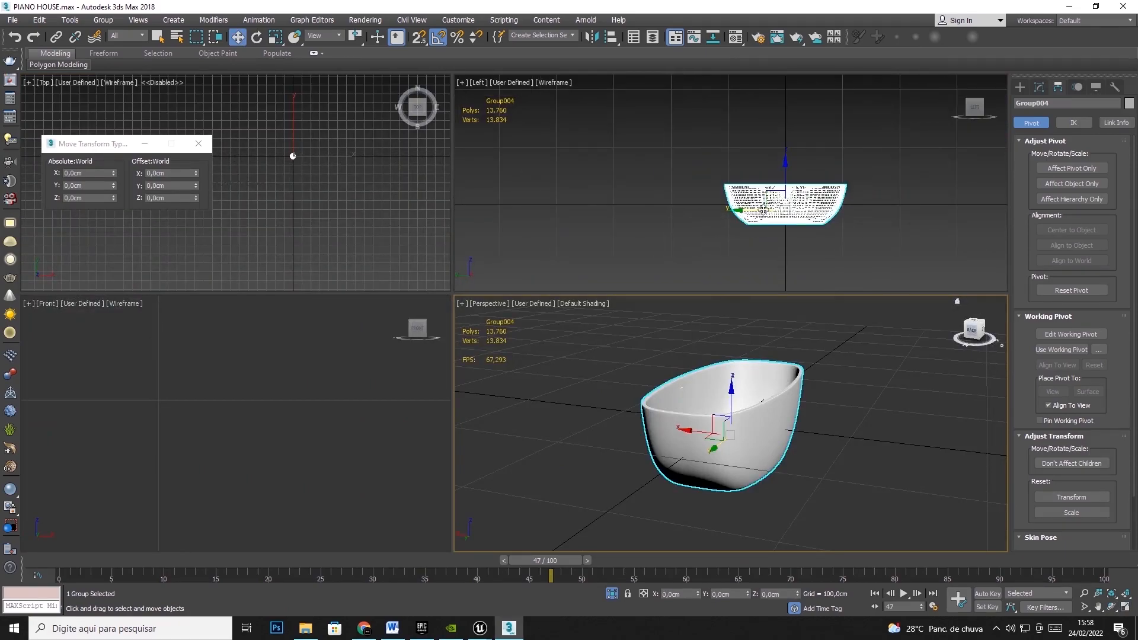
click(785, 176)
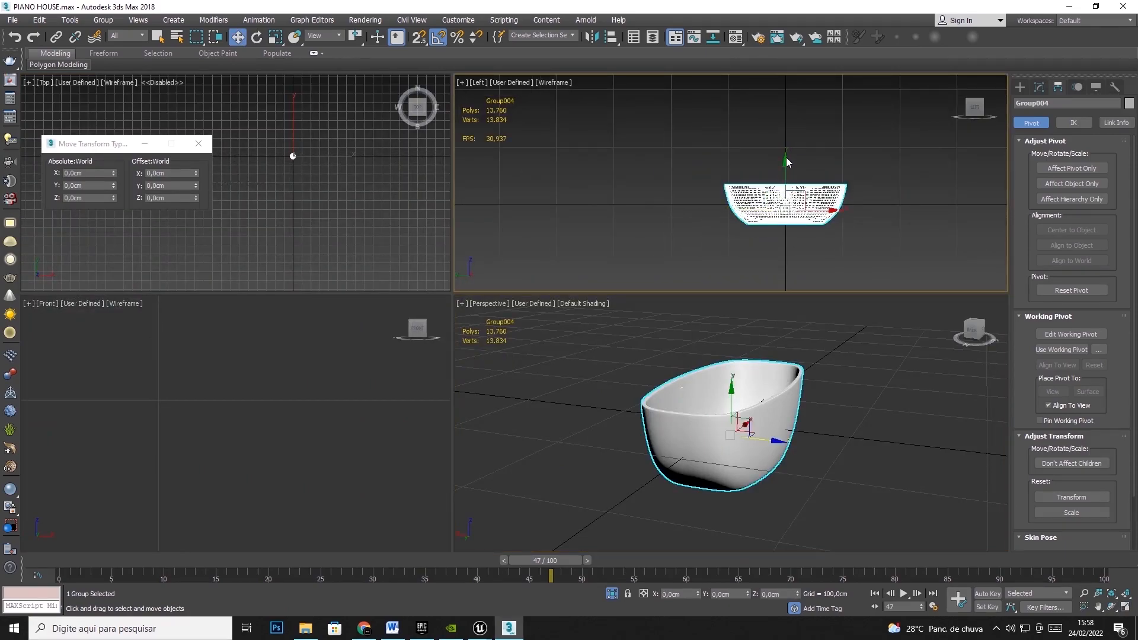
drag(787, 177, 790, 159)
scroll(767, 204, up, 10)
drag(841, 104, 842, 109)
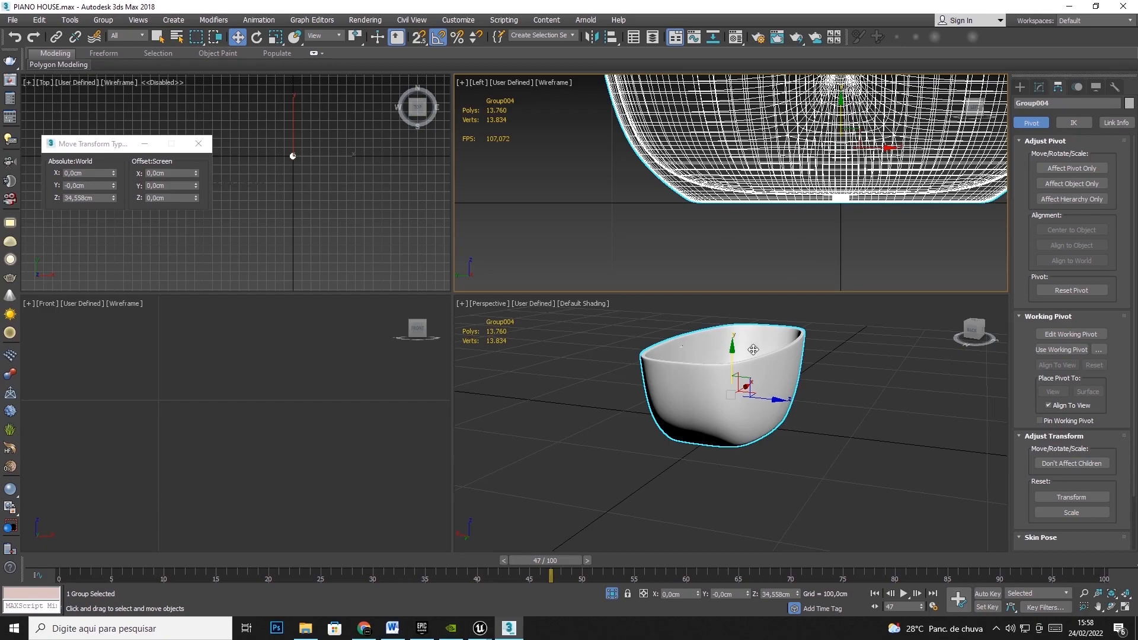
Export the selected bathtub group as an FBX file named Object_02_test_pivot 02_0 with the current export settings.
click(13, 20)
mouse_move(59, 197)
click(143, 218)
click(121, 161)
click(234, 370)
key(BackSpace)
text(2_test_pivot 02_0)
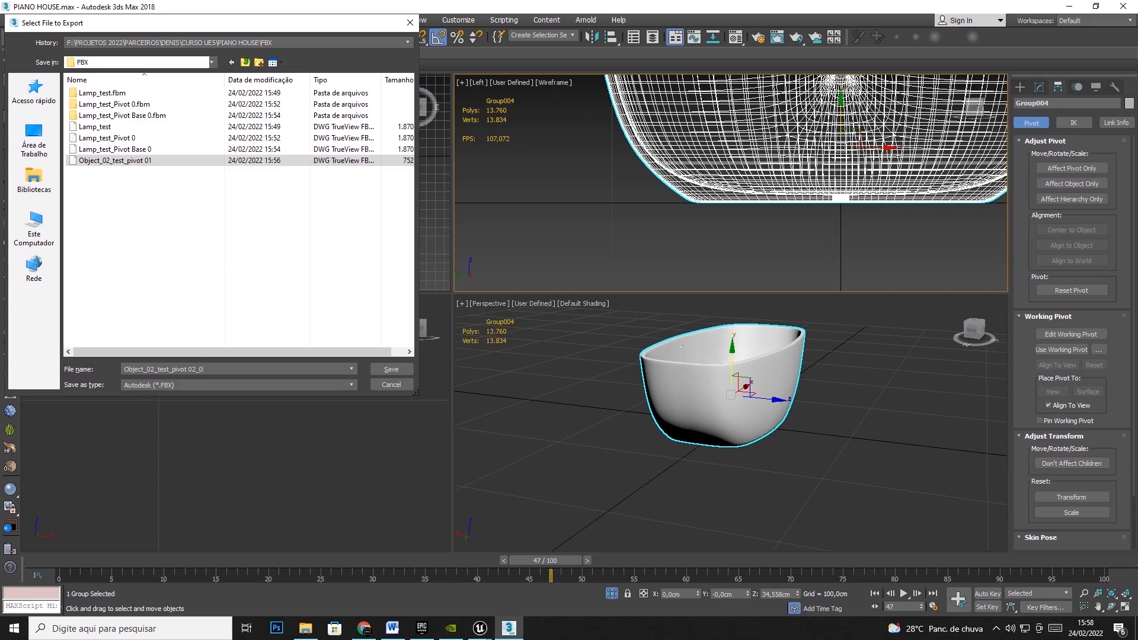
key(Return)
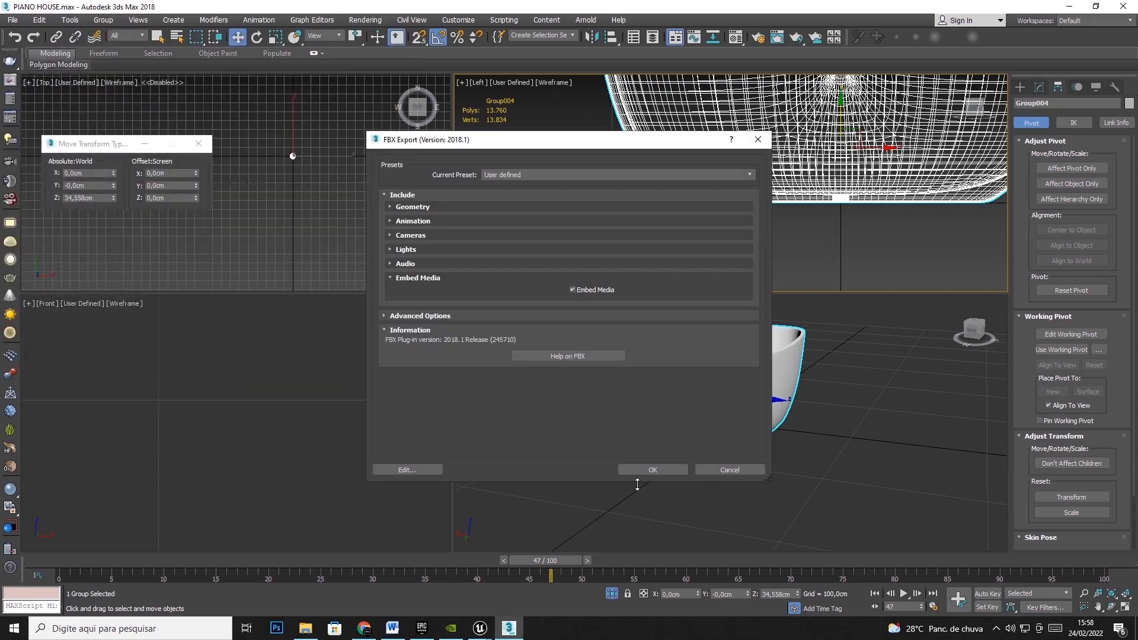
click(653, 469)
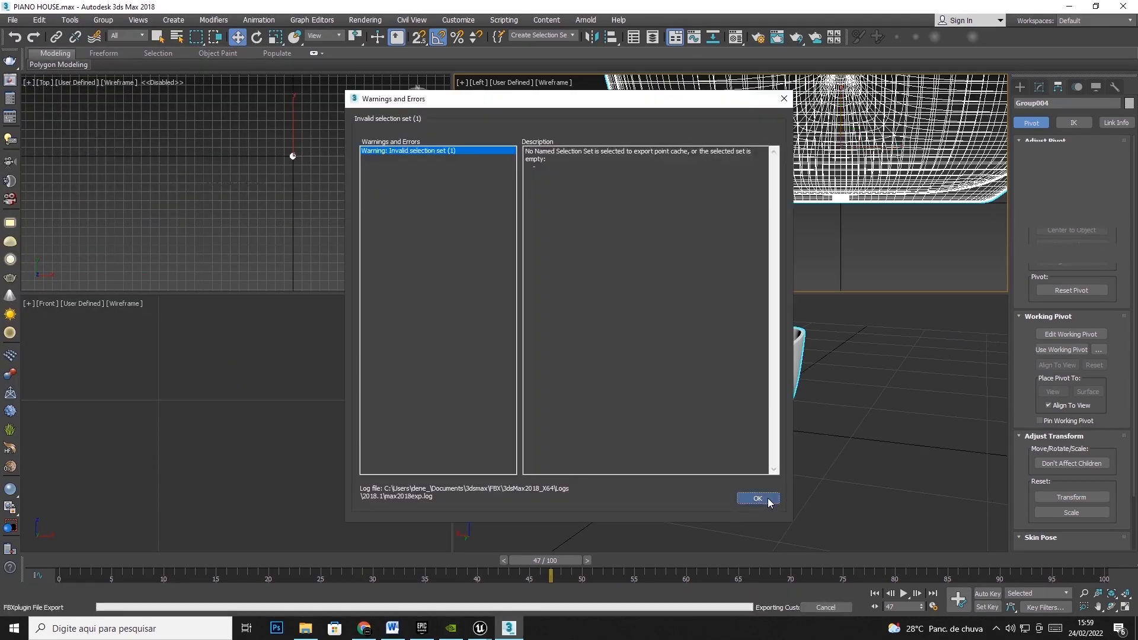
click(765, 499)
Switch to Unreal Engine and import the Object_02_test_pivot 02_0 FBX into the Content folder, applying the default settings to all.
mouse_move(480, 628)
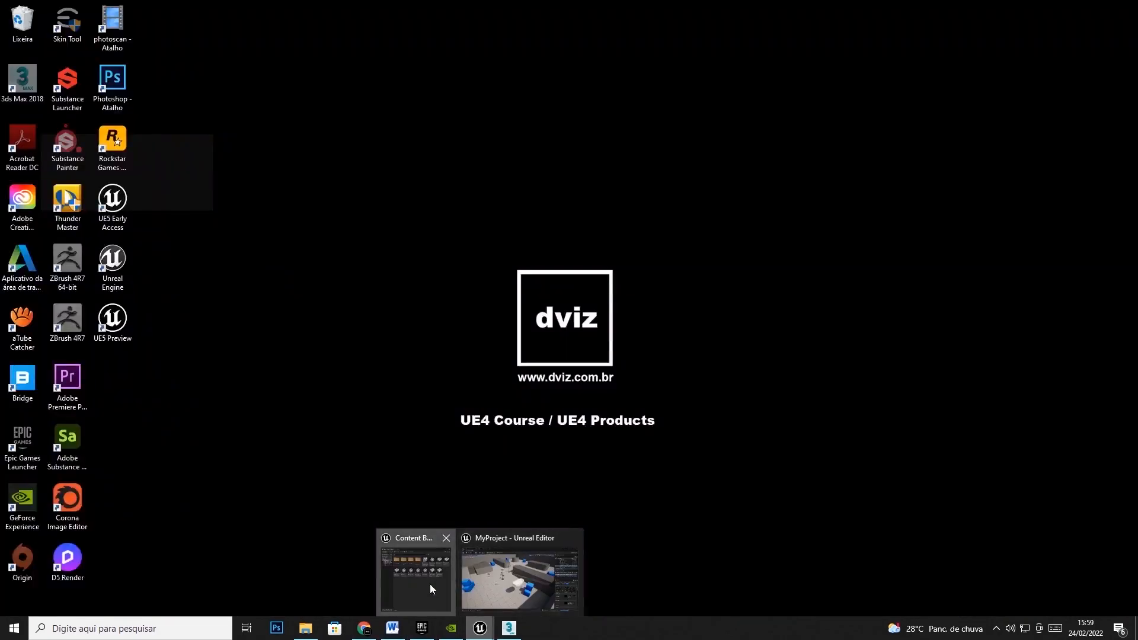
click(474, 588)
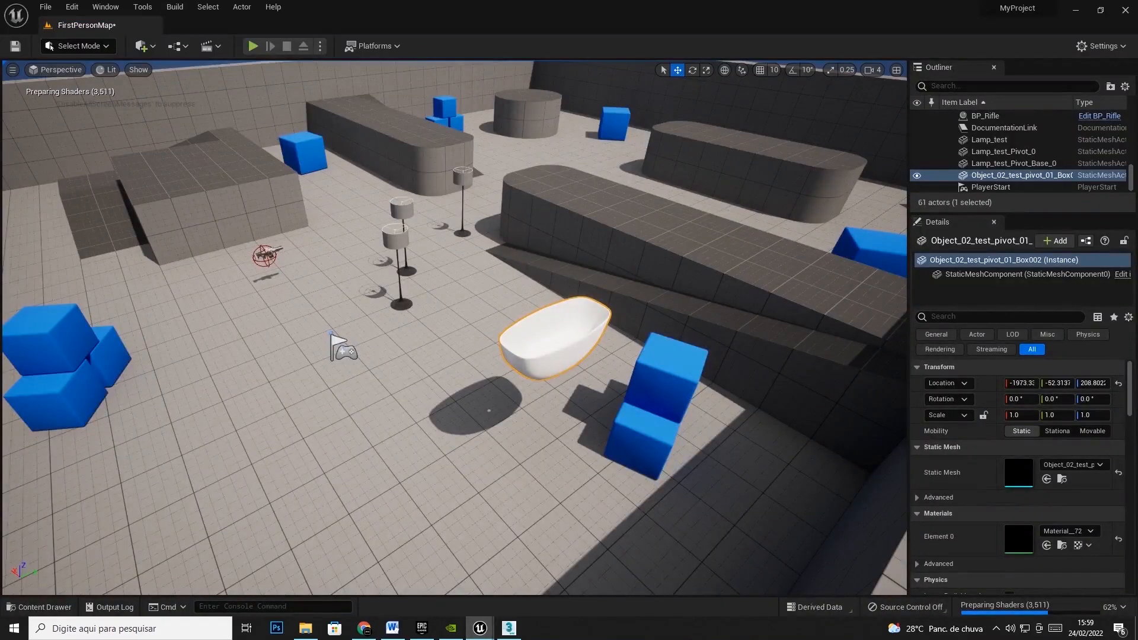
drag(1137, 96, 734, 95)
right_click(830, 400)
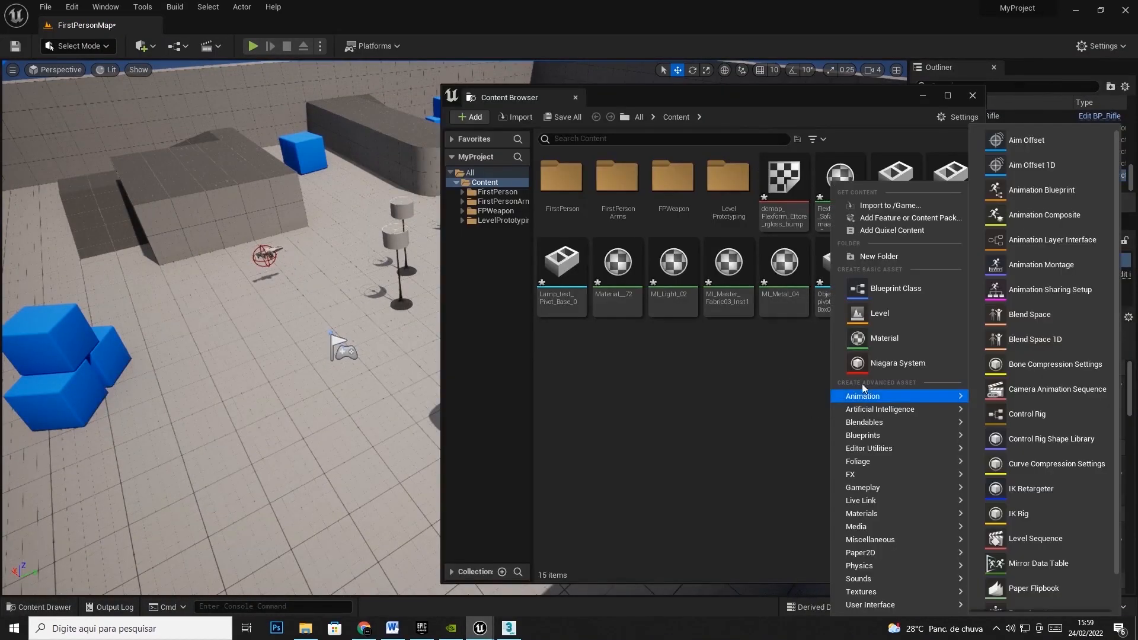
click(889, 206)
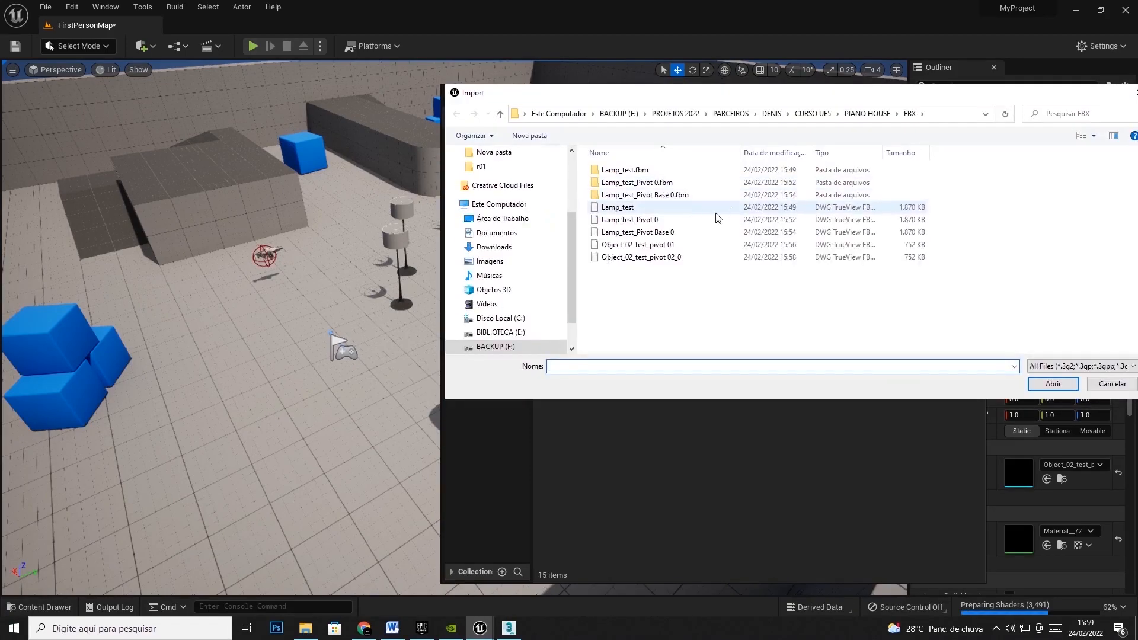
double_click(680, 258)
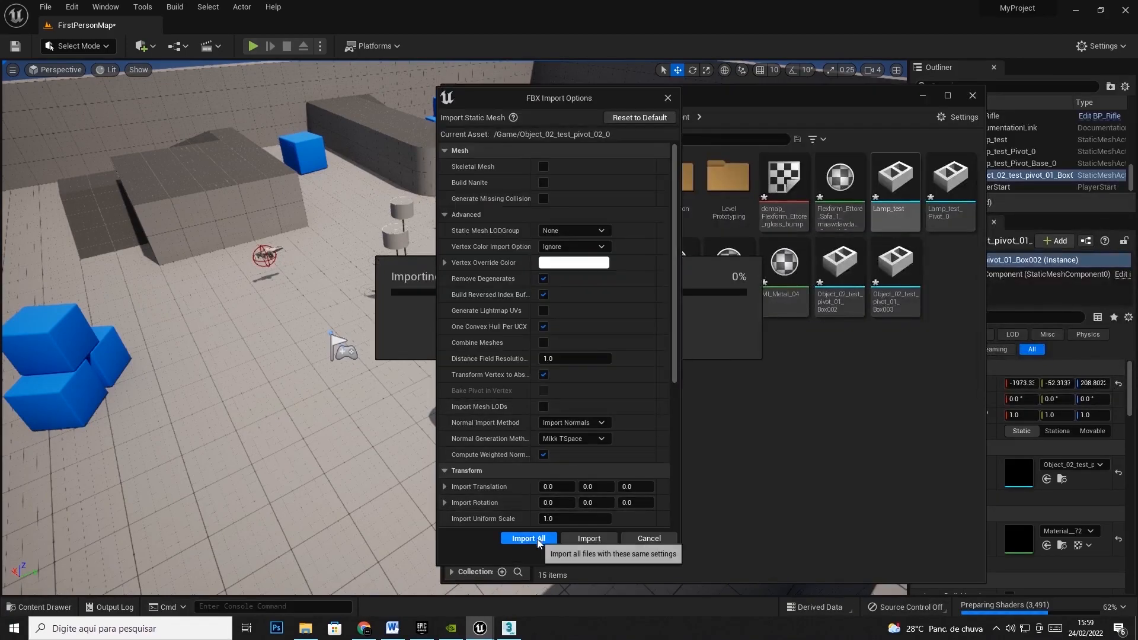
click(545, 539)
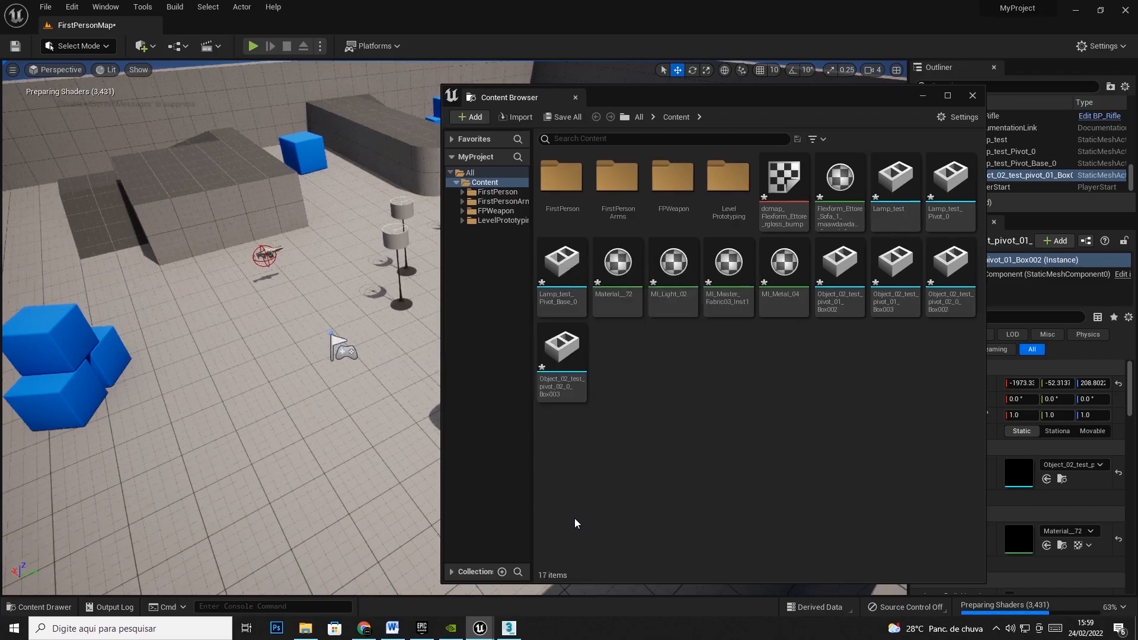
Place the Object_02_test_pivot_02_0_Box002 mesh in the level near the floor lamps.
click(950, 313)
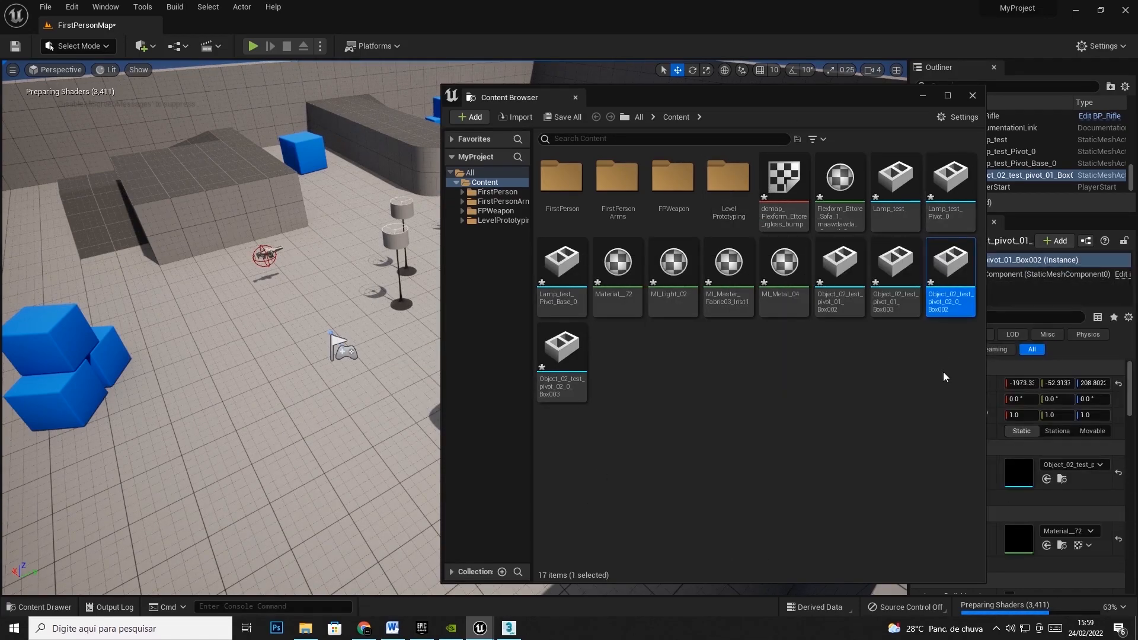
drag(758, 102, 812, 144)
drag(407, 127, 329, 223)
right_drag(299, 205, 356, 142)
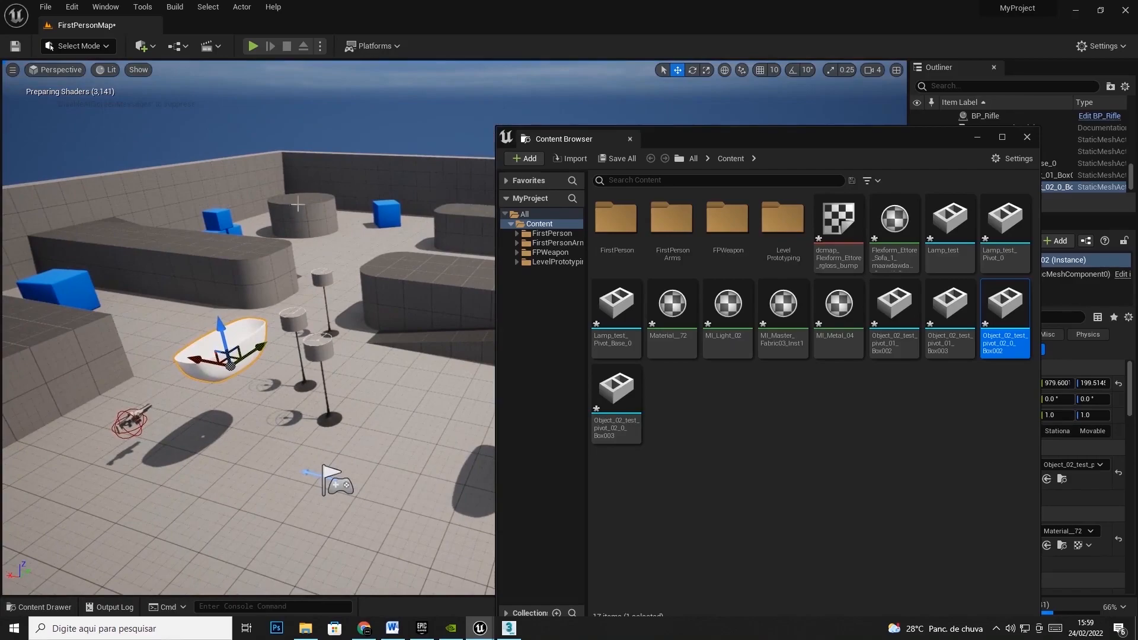
Move the new bathtub mesh to about Y 2746 and inspect its pivot position from several angles.
drag(231, 367, 303, 204)
right_drag(304, 202, 478, 208)
key(f)
right_drag(420, 433, 448, 429)
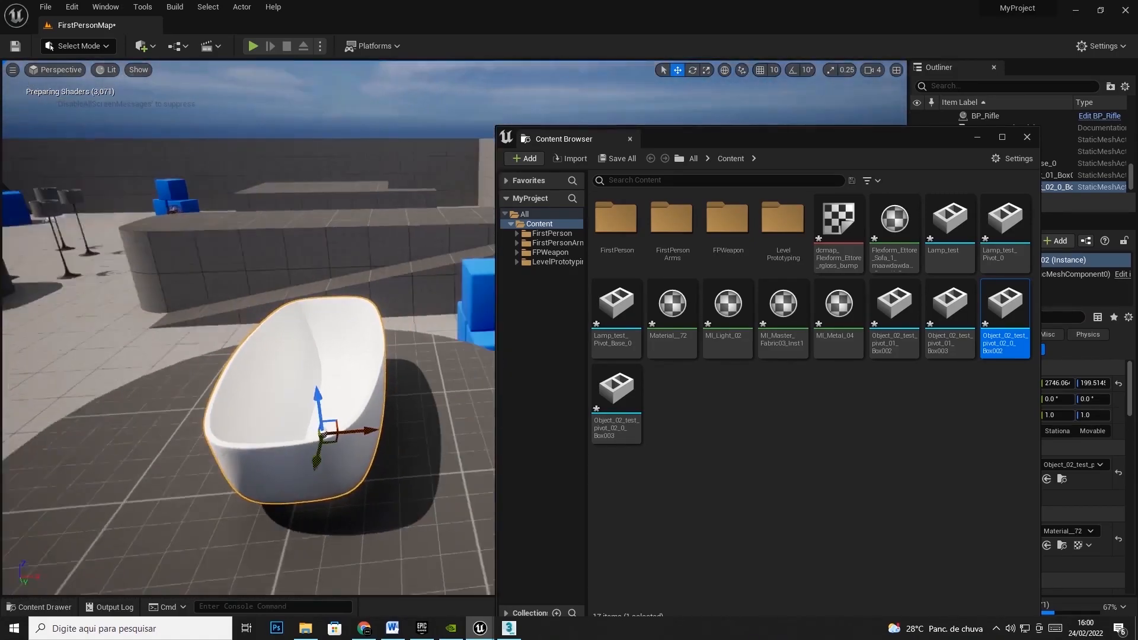
right_drag(362, 435, 387, 436)
right_drag(248, 432, 308, 432)
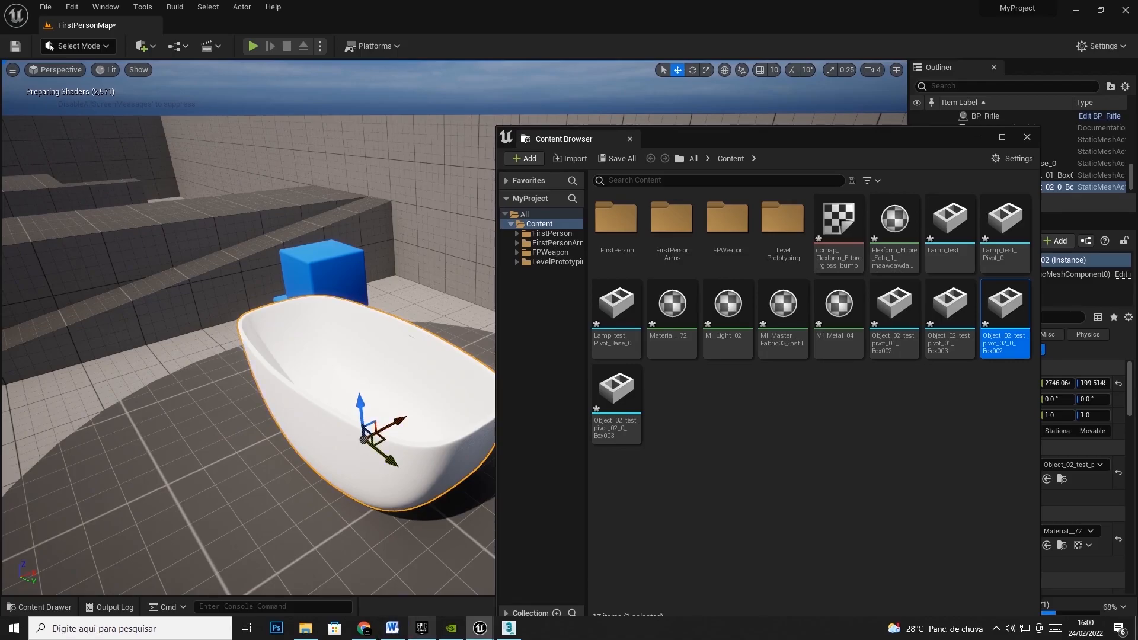
Switch to 3ds Max and inspect the bathtub group's pivot in the perspective view.
click(509, 628)
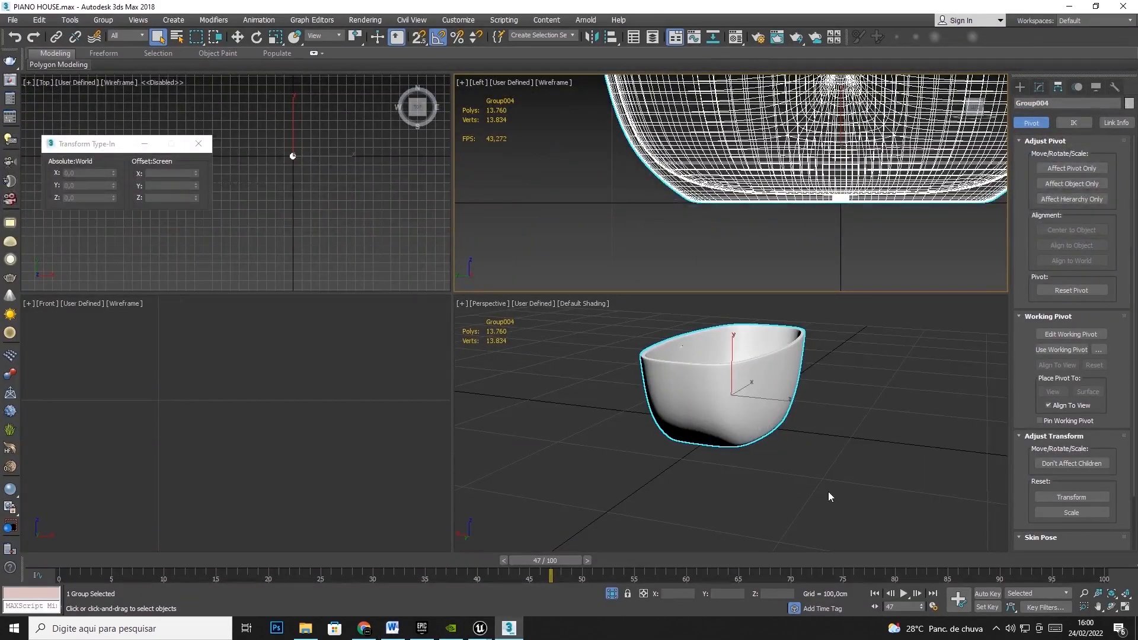
click(1113, 608)
click(731, 383)
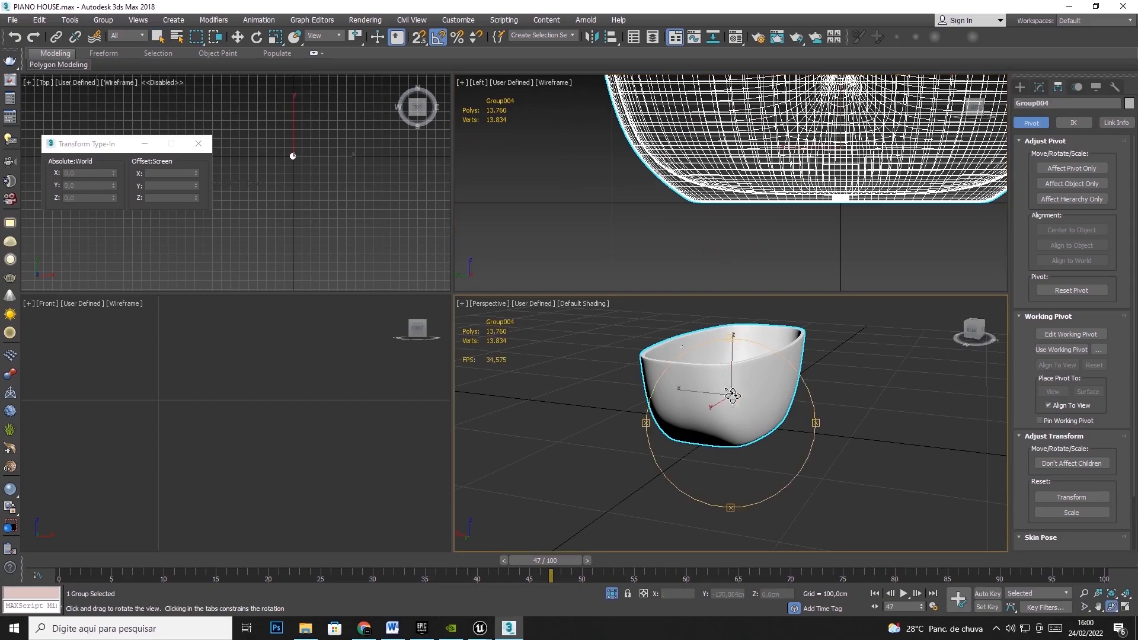
drag(740, 400, 857, 497)
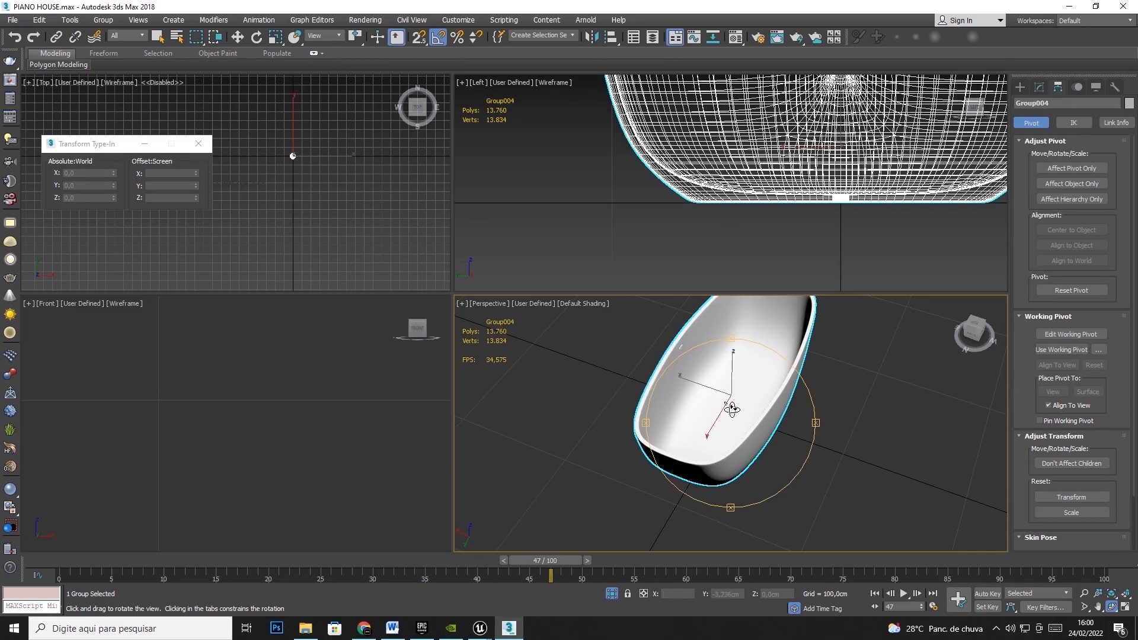
key(w)
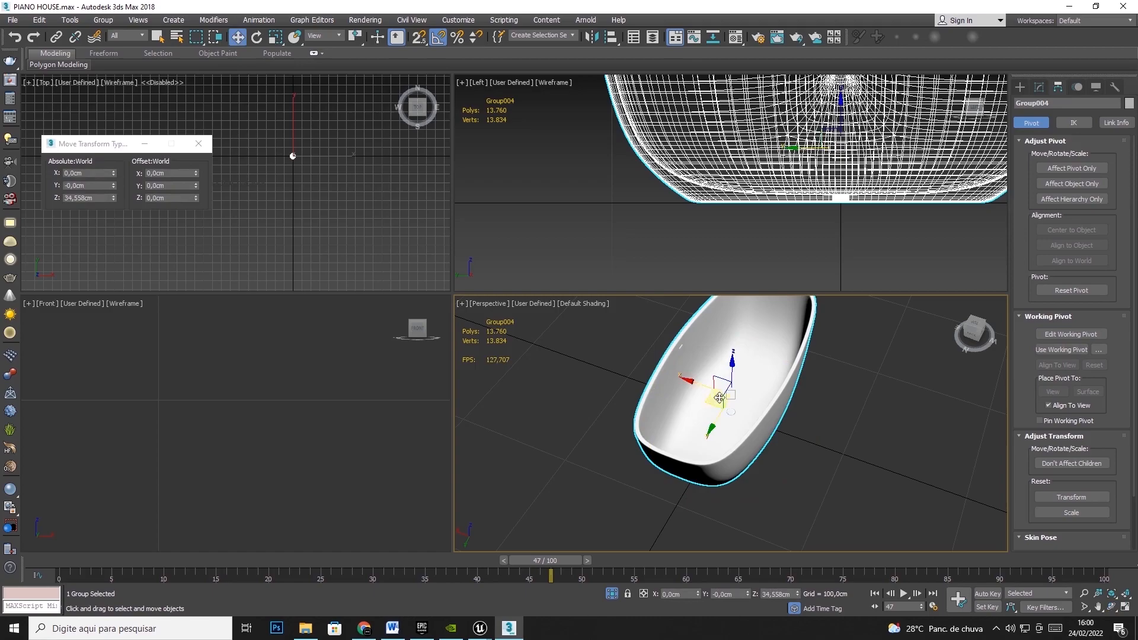
scroll(711, 401, down, 2)
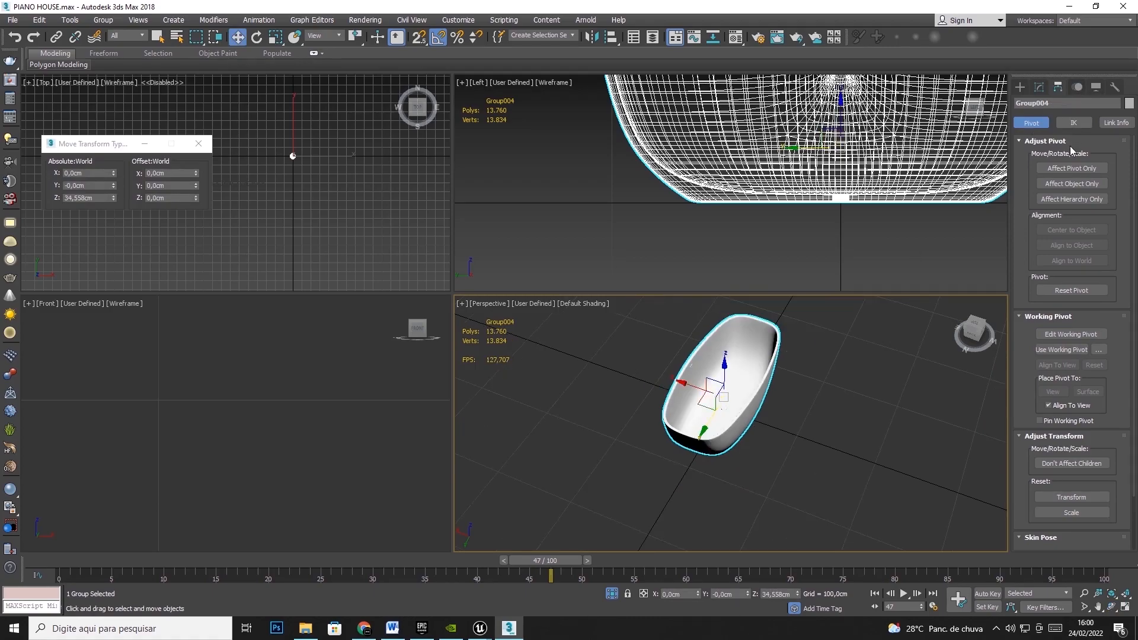
Move only the bathtub group's pivot away from the geometry, to about X 549.7, Y 379.8, Z 34.6 cm.
click(1072, 168)
scroll(786, 414, down, 3)
drag(718, 420, 485, 456)
click(1072, 168)
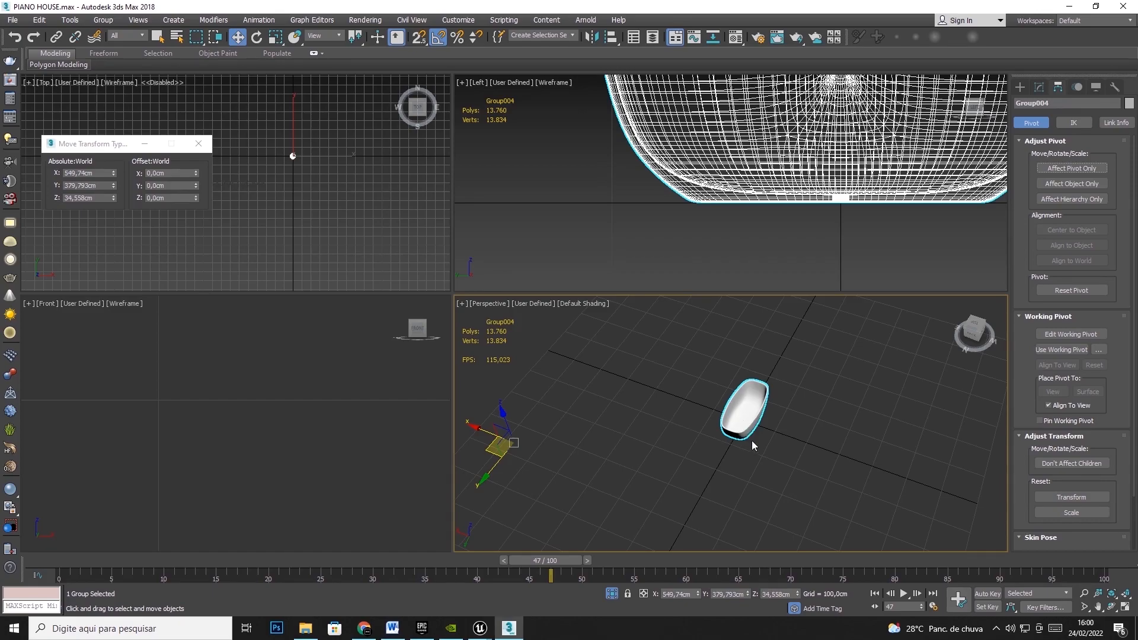
Unhide all objects in the scene and select the whole set of furniture and panels.
right_click(866, 419)
click(901, 368)
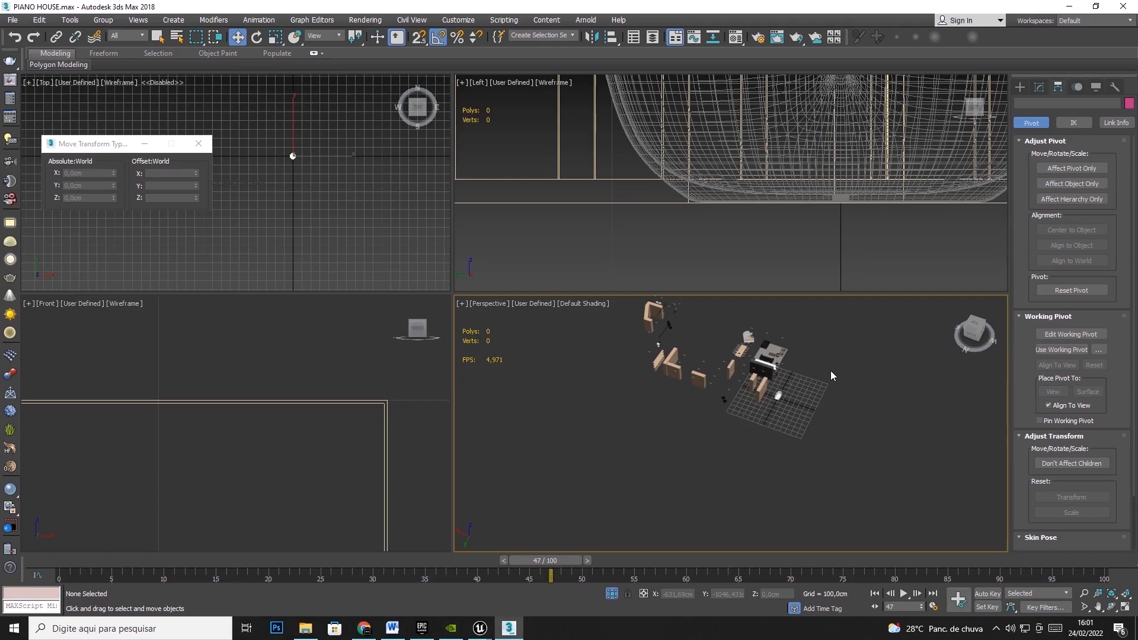
right_click(830, 371)
click(892, 368)
scroll(891, 368, down, 5)
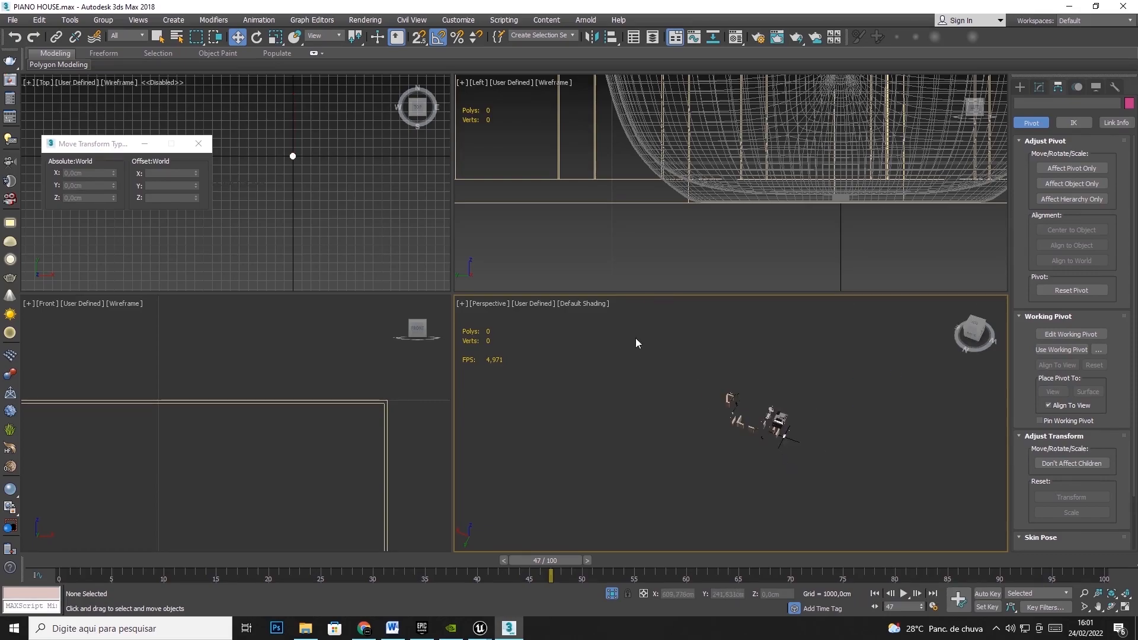
drag(880, 501, 881, 502)
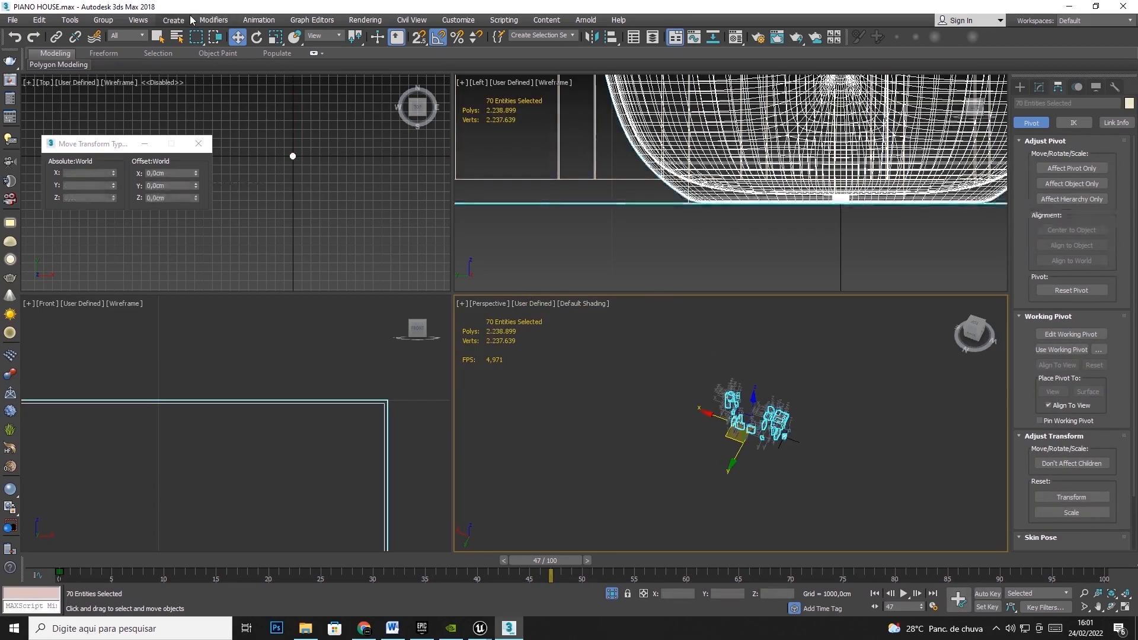
scroll(770, 417, up, 5)
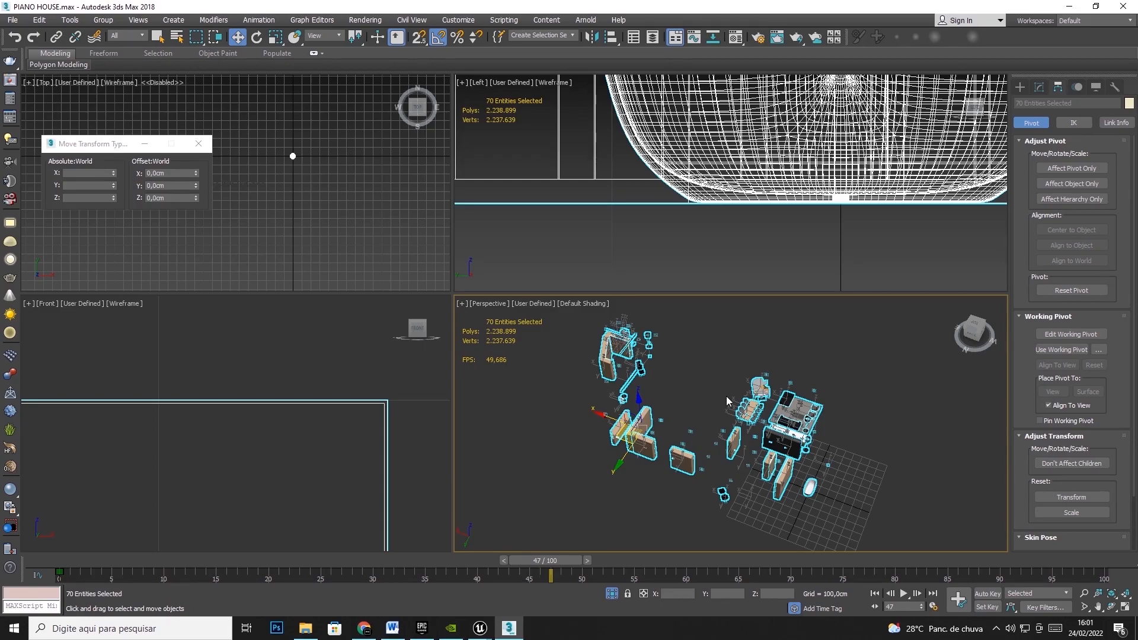
Try moving the bathtub group by its offset pivot, undo the move, and clear the selection.
click(809, 488)
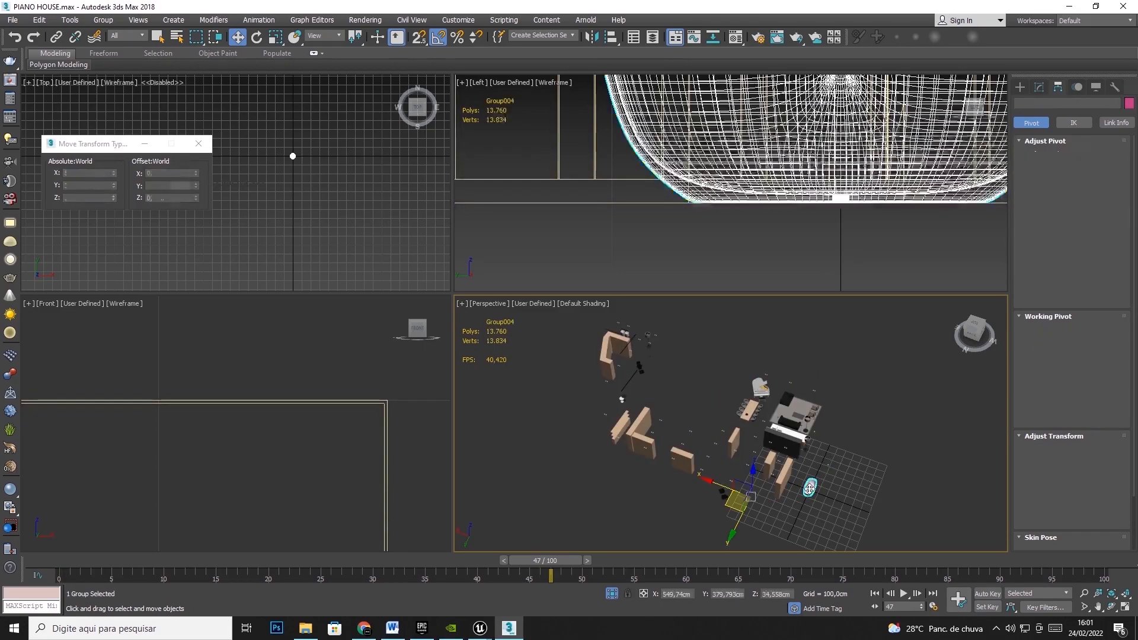
drag(730, 506, 703, 504)
key(ctrl+z)
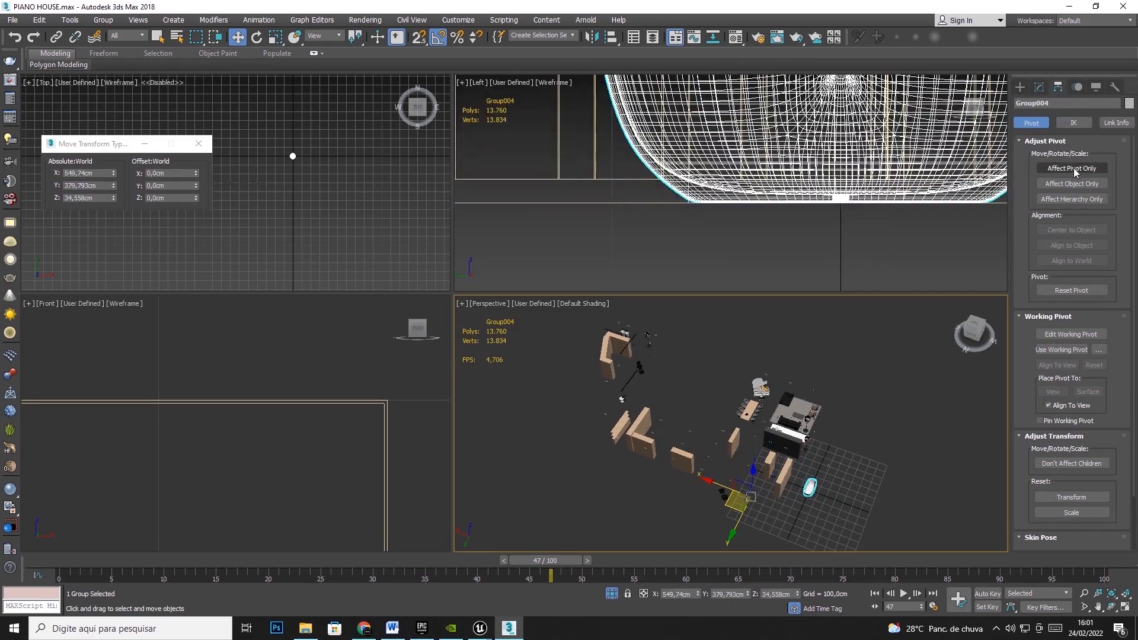
click(828, 480)
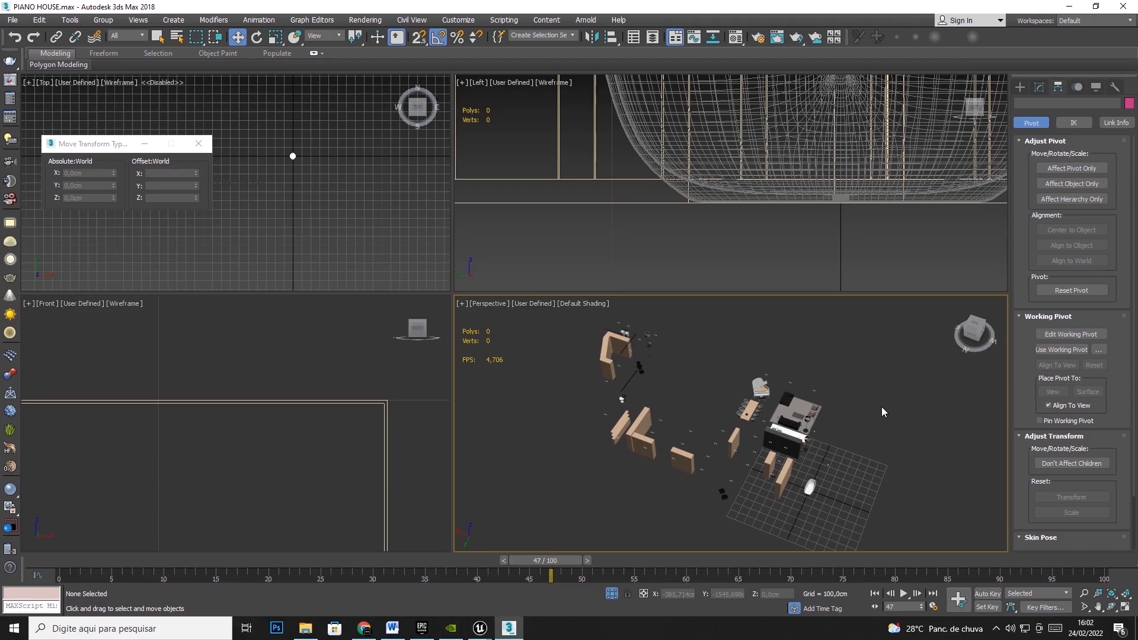
Maximize the perspective view over the furniture and select the bathtub group at the world origin.
click(1104, 607)
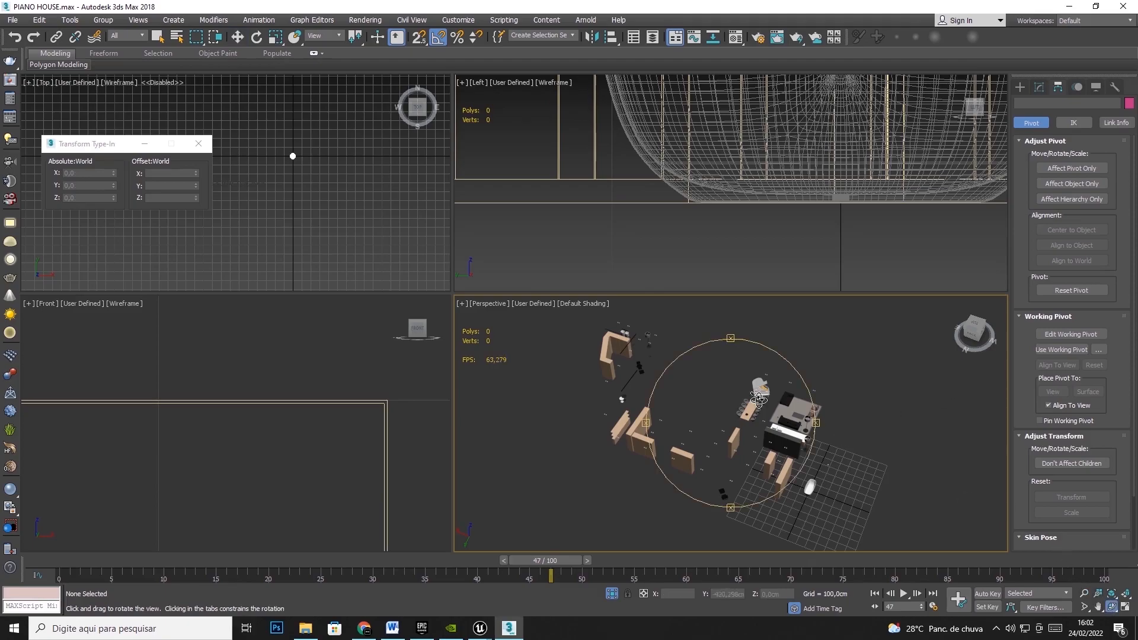
drag(687, 382, 465, 209)
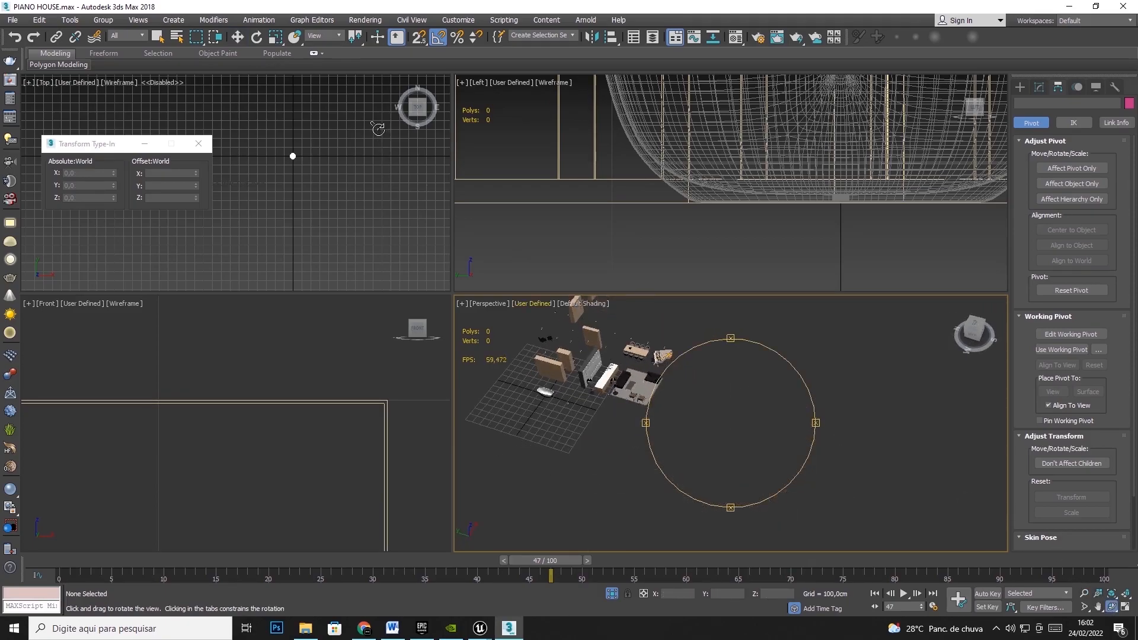
click(237, 37)
key(alt+w)
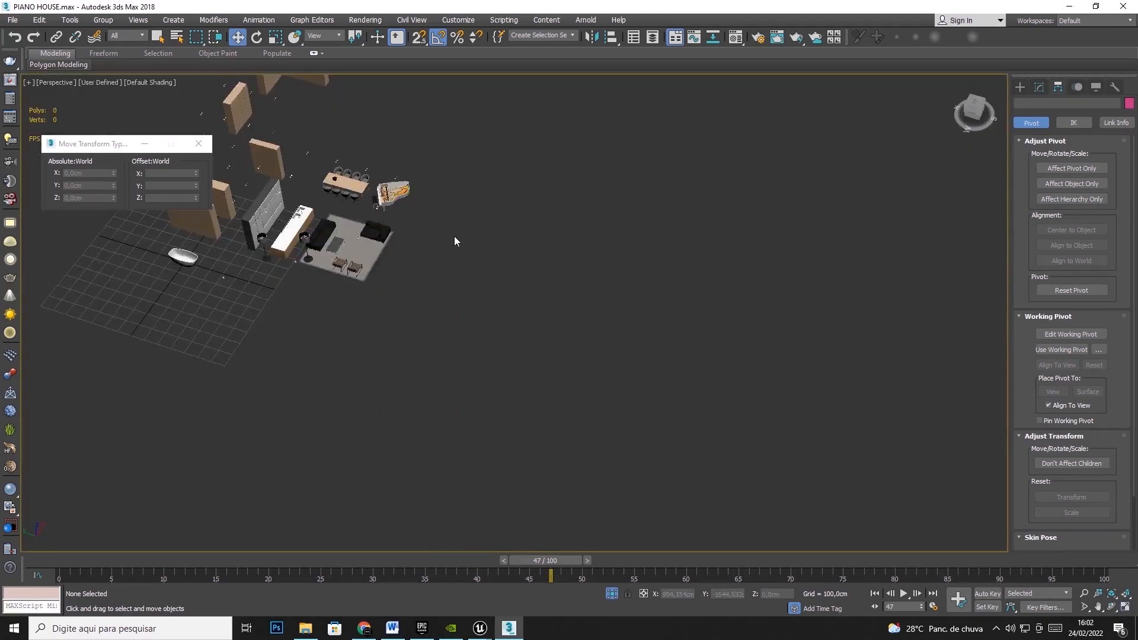
scroll(441, 294, up, 6)
click(237, 313)
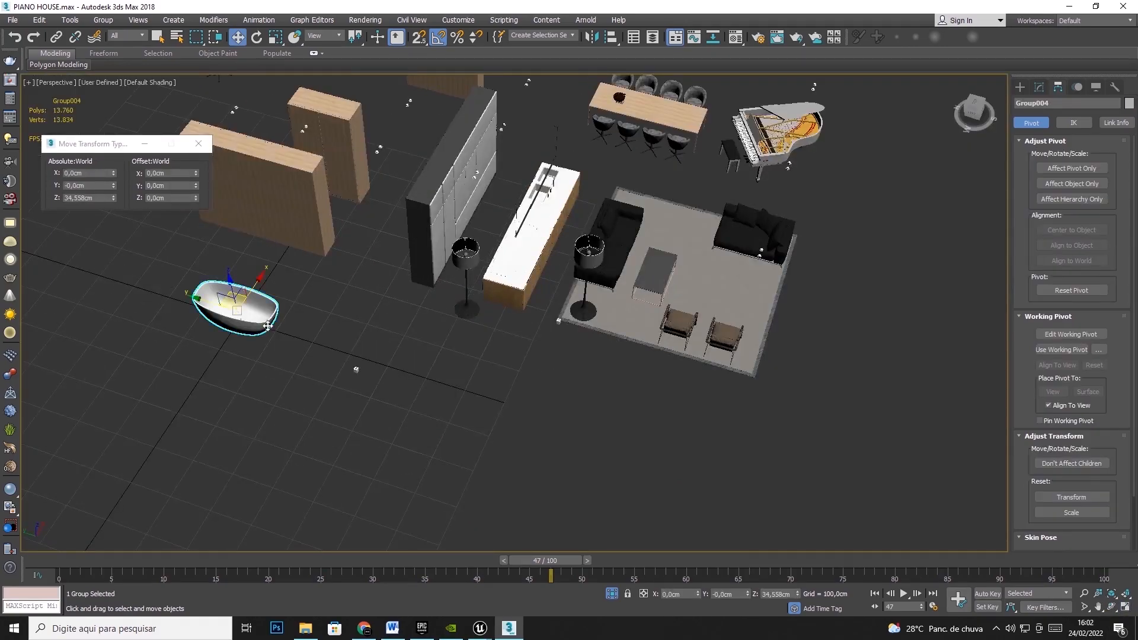
Hide the bathtub group, then nudge the white-topped kitchen island to about X 544.8, Y -699.4 cm.
right_click(240, 308)
click(261, 269)
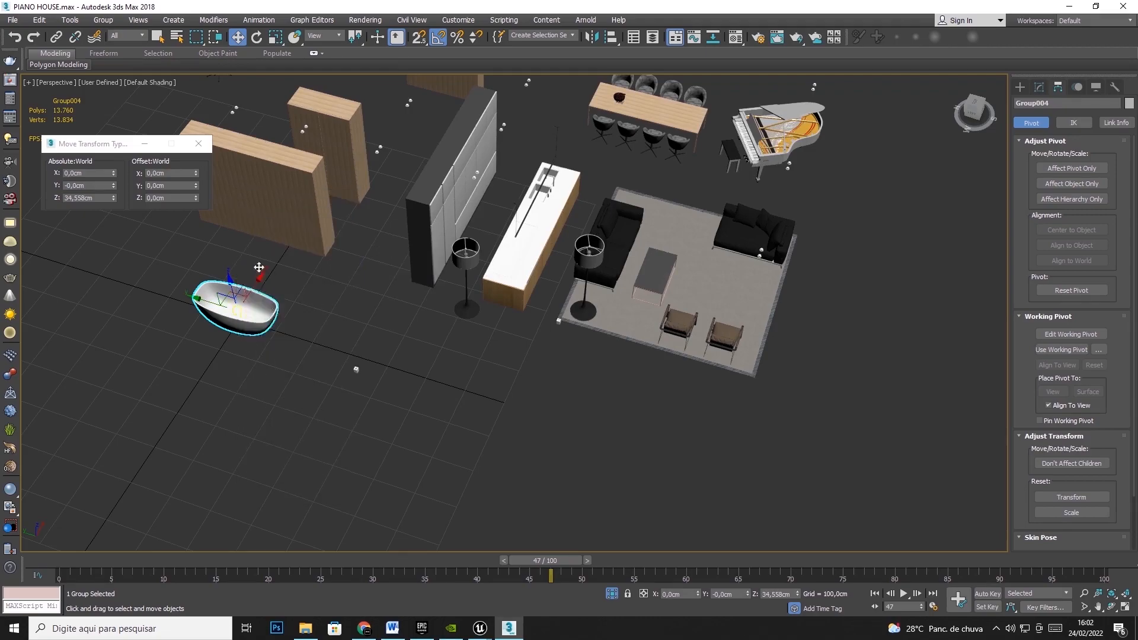
click(541, 249)
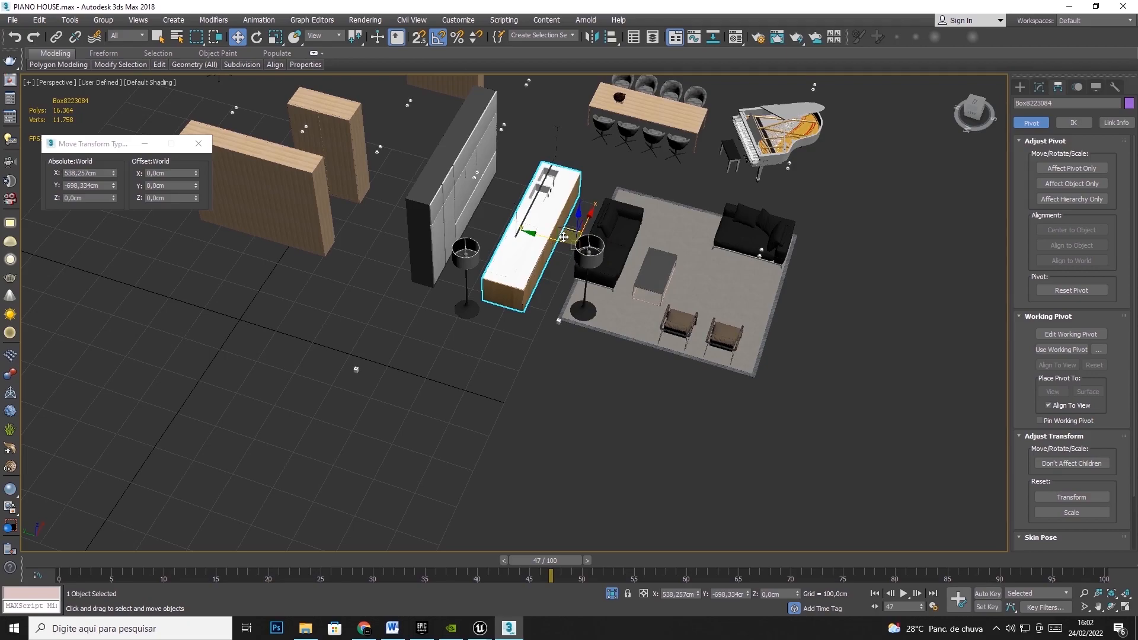
drag(563, 237, 567, 236)
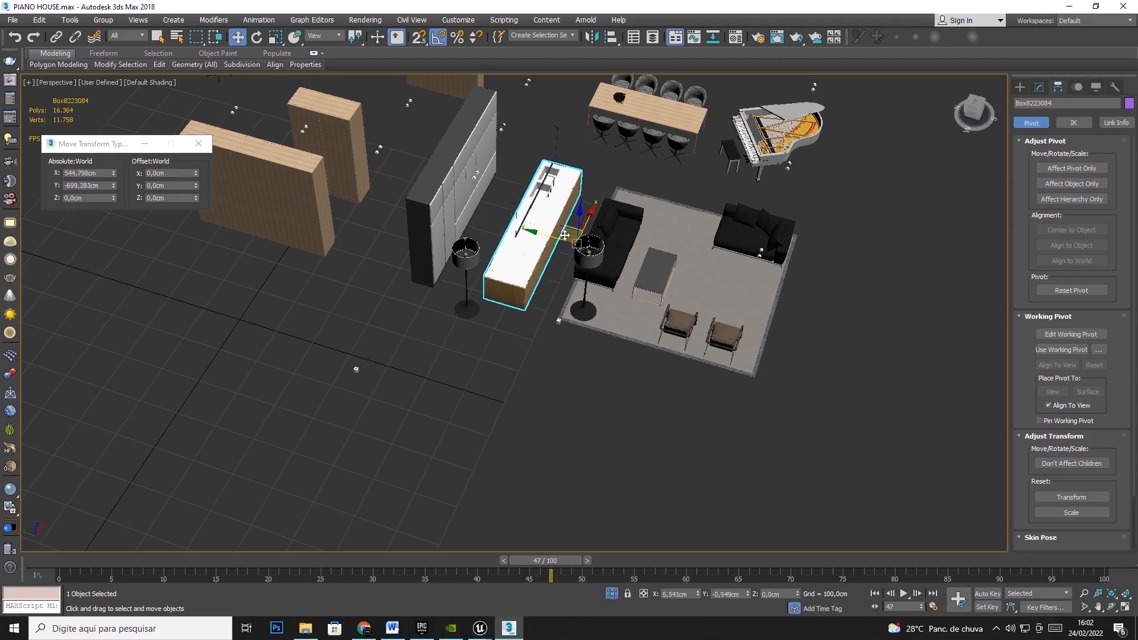
Rotate the kitchen island roughly half a turn and move it to about X -70.8, Y 144.3 cm.
click(261, 38)
drag(578, 279, 477, 279)
click(237, 37)
drag(568, 232, 201, 313)
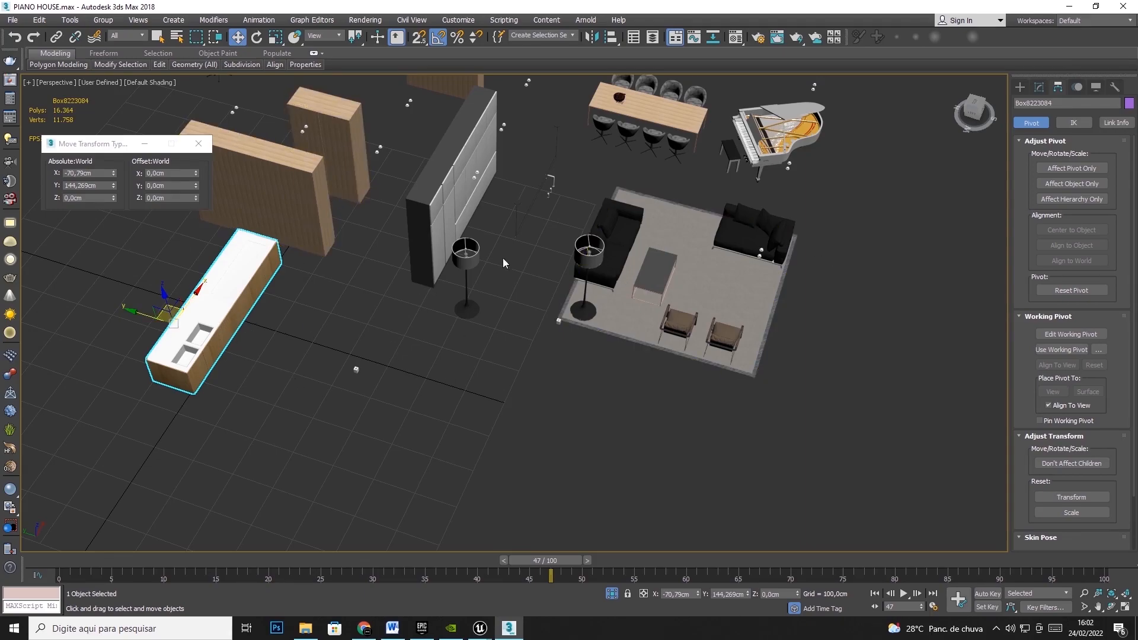
Move the small black sofa and both wooden armchairs from the rug to the kitchen island near the world origin.
click(740, 218)
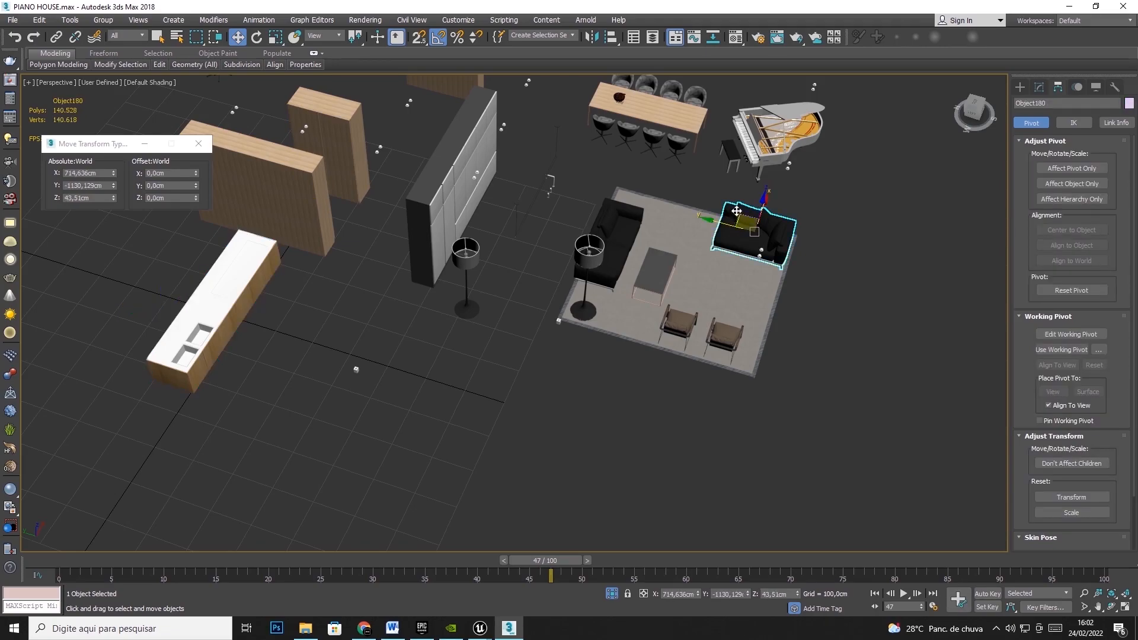
drag(740, 216, 218, 296)
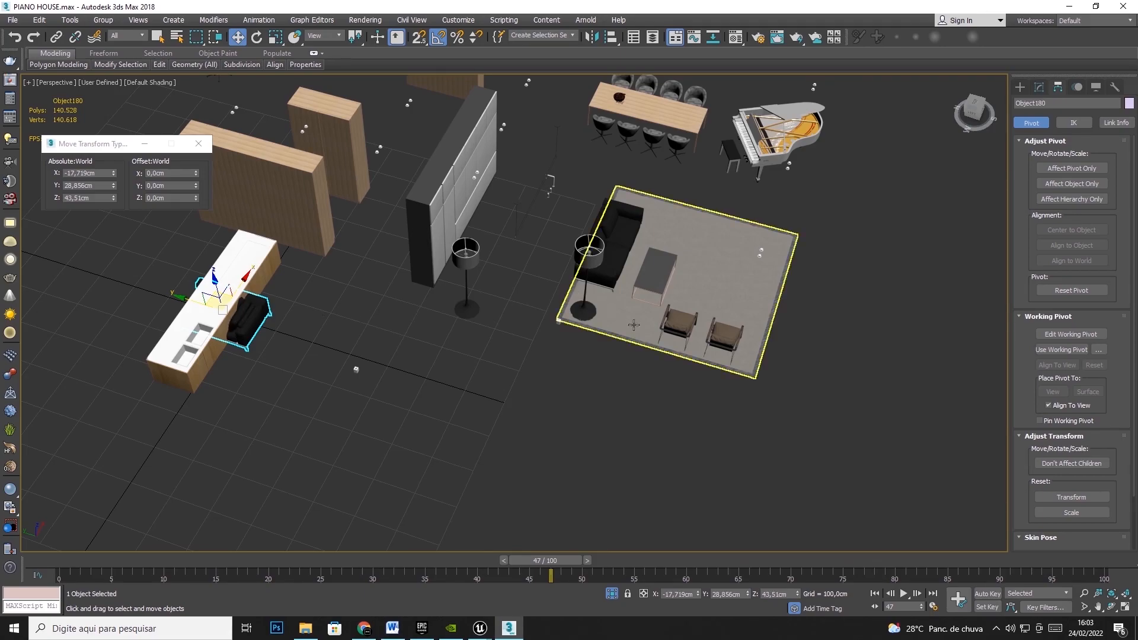
click(658, 332)
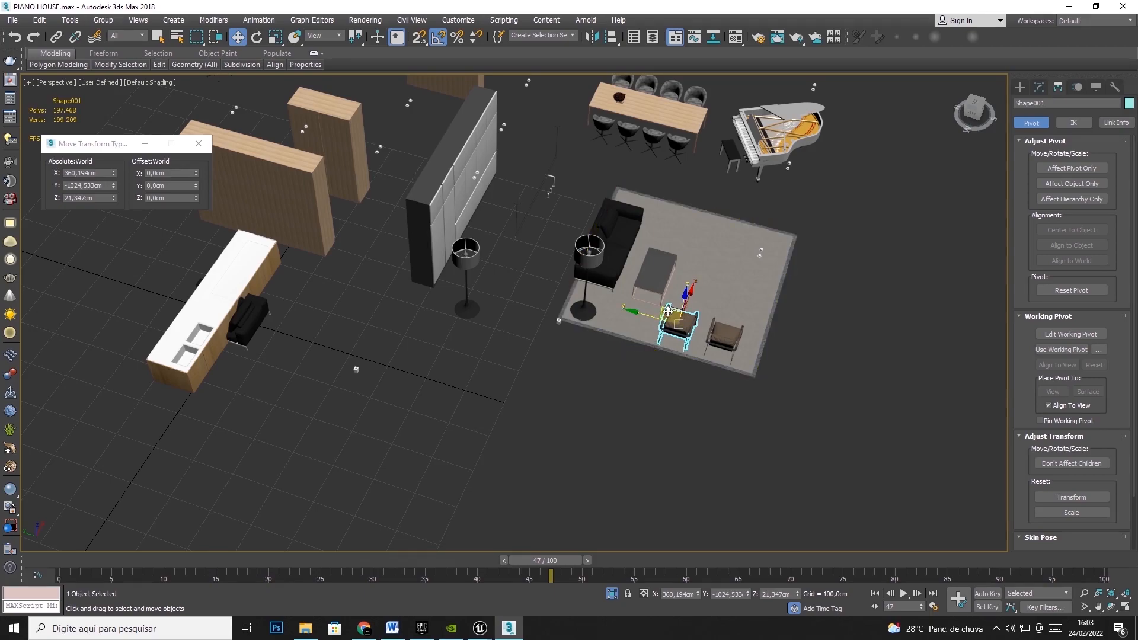
drag(666, 309, 209, 288)
click(720, 336)
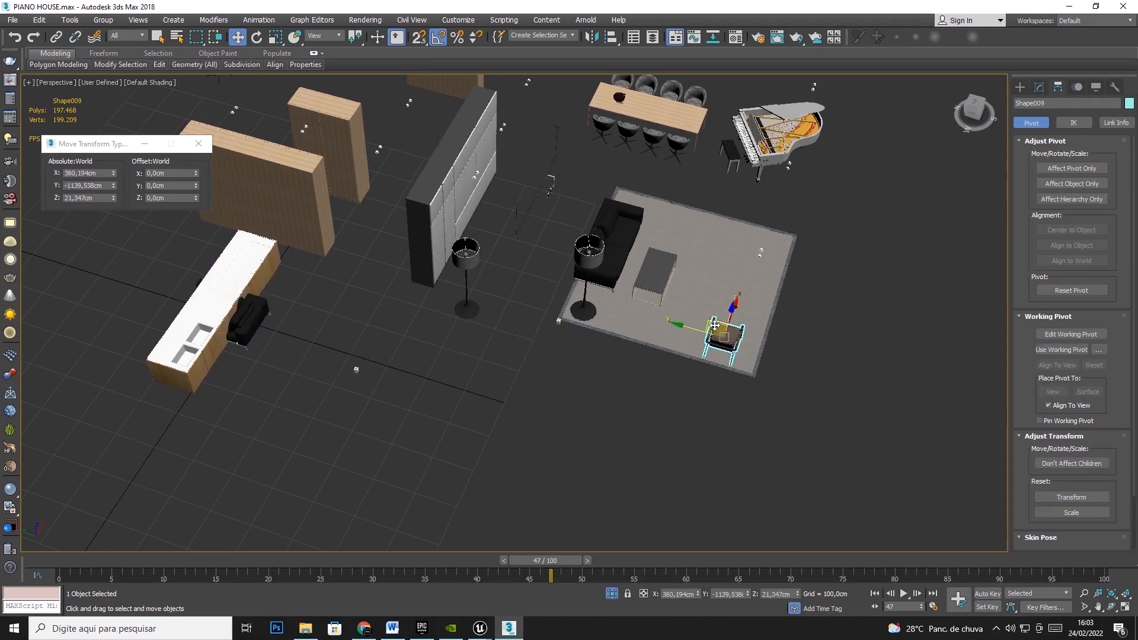
drag(715, 325, 215, 295)
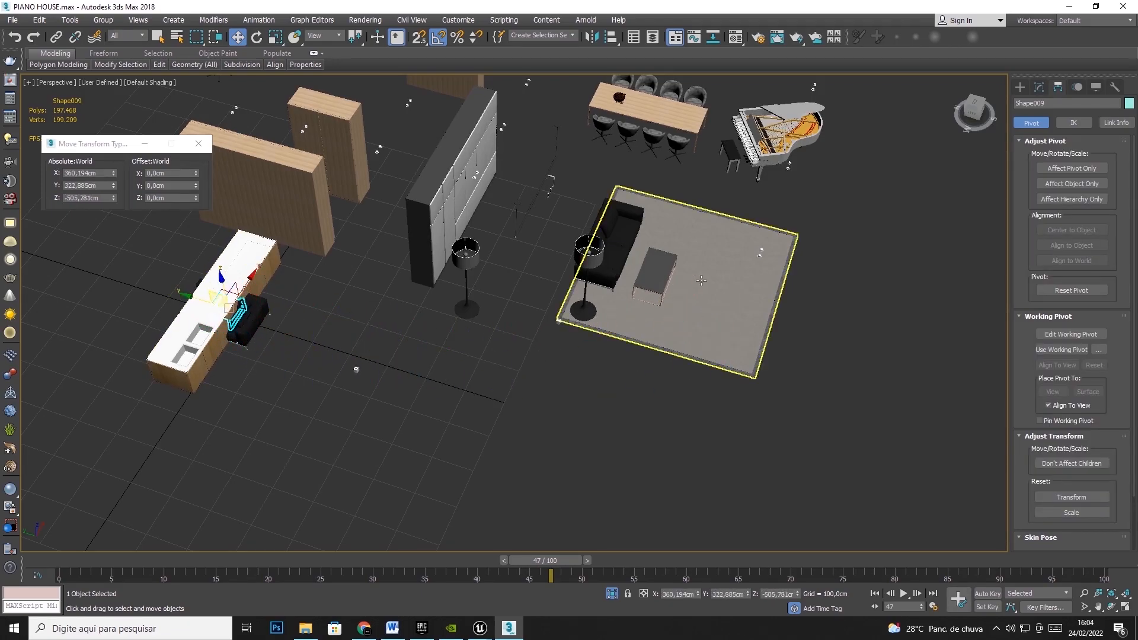
Move the coffee table, the remaining black sofa and the floor lamp beside the tall cabinet onto the furniture near the world origin.
click(658, 274)
drag(645, 258, 211, 284)
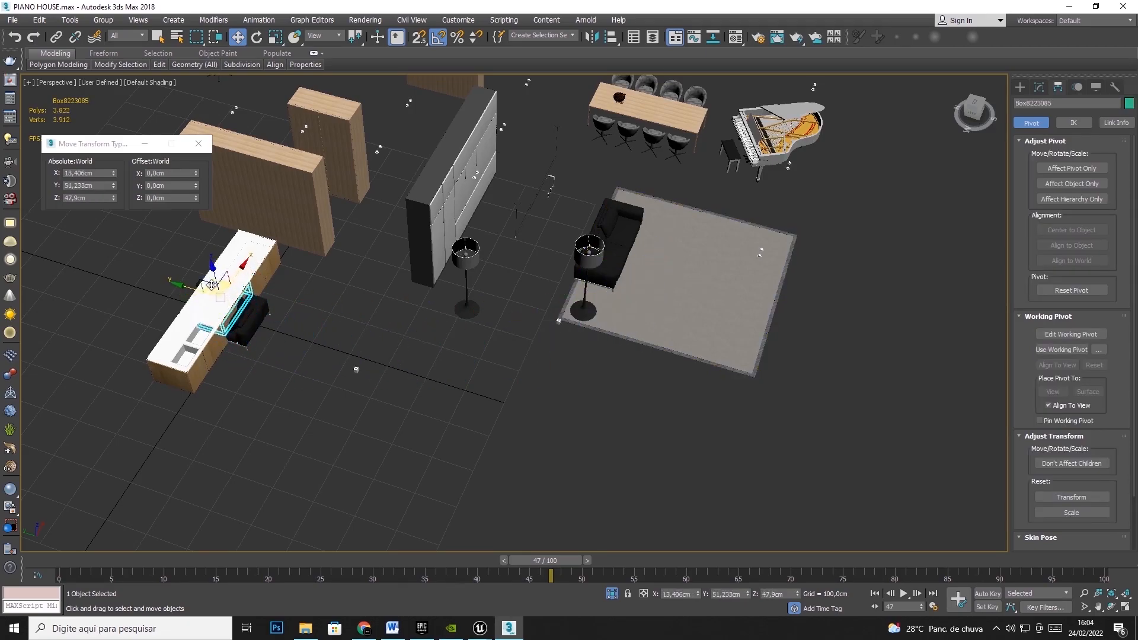
click(635, 228)
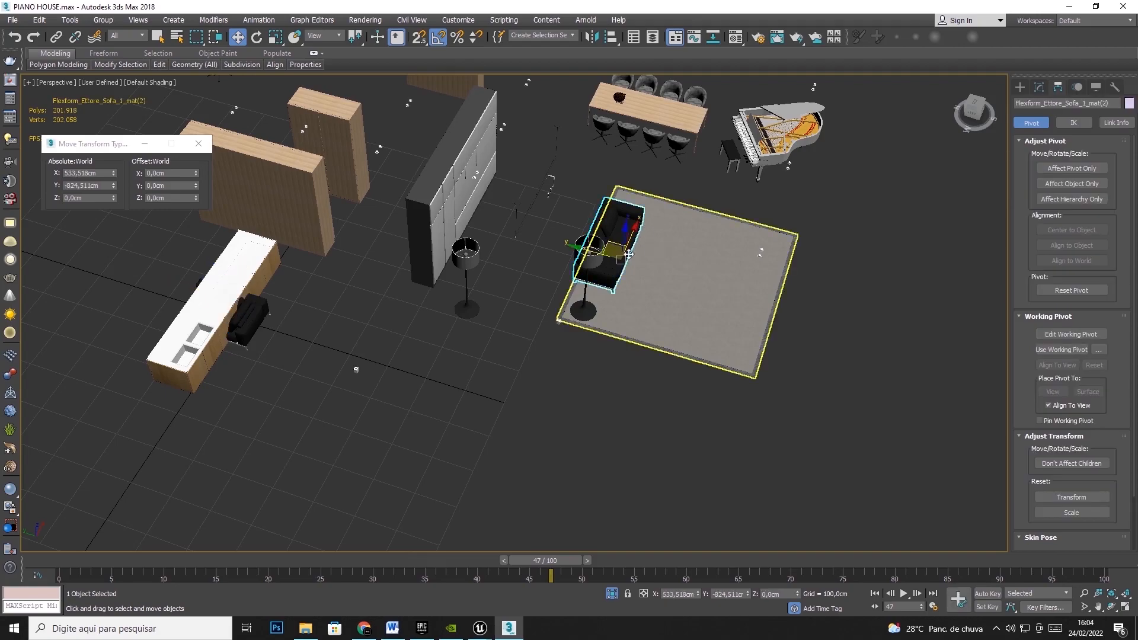
drag(608, 249, 222, 313)
click(466, 254)
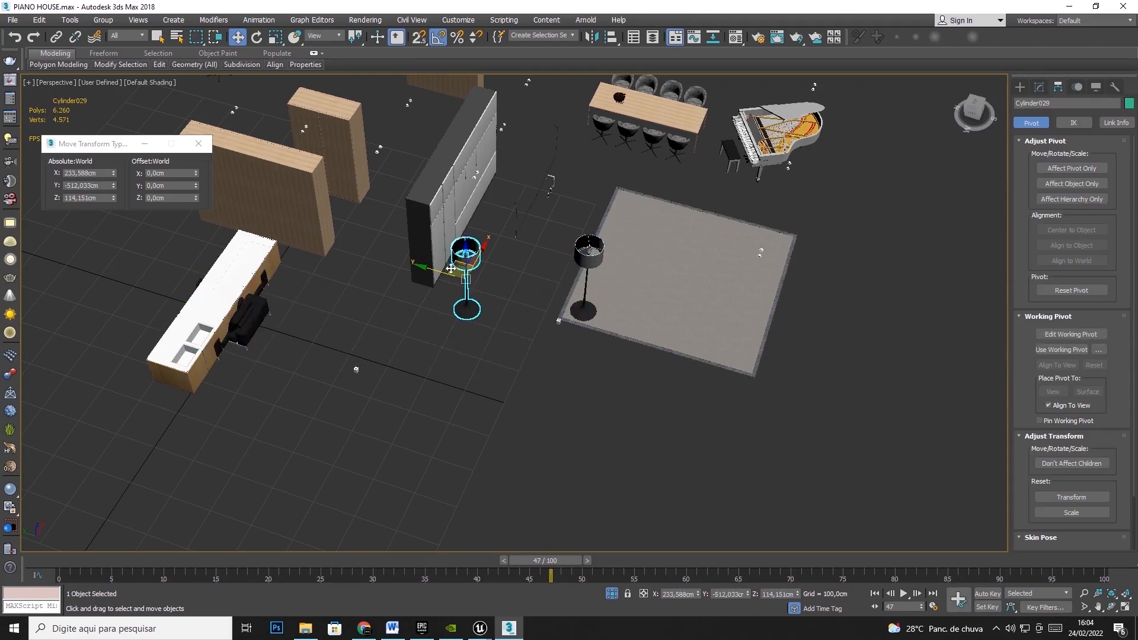
drag(452, 266, 218, 283)
Move the grand piano, the dining table and one back-row dining chair onto the furniture near the world origin.
click(795, 119)
drag(768, 102, 178, 252)
click(619, 97)
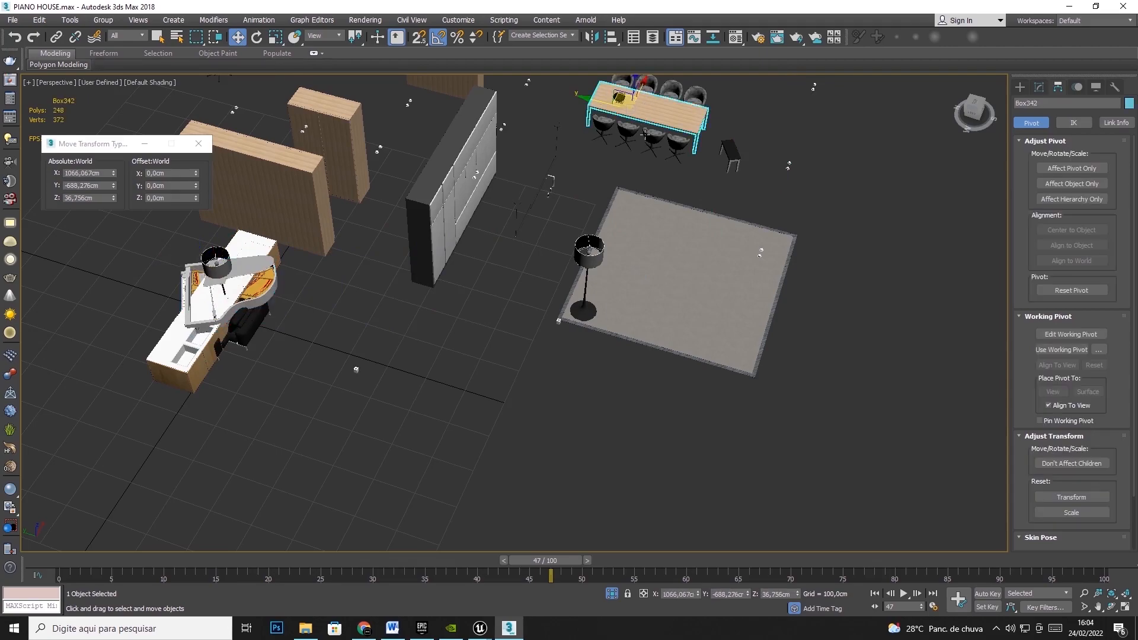
drag(620, 97, 191, 261)
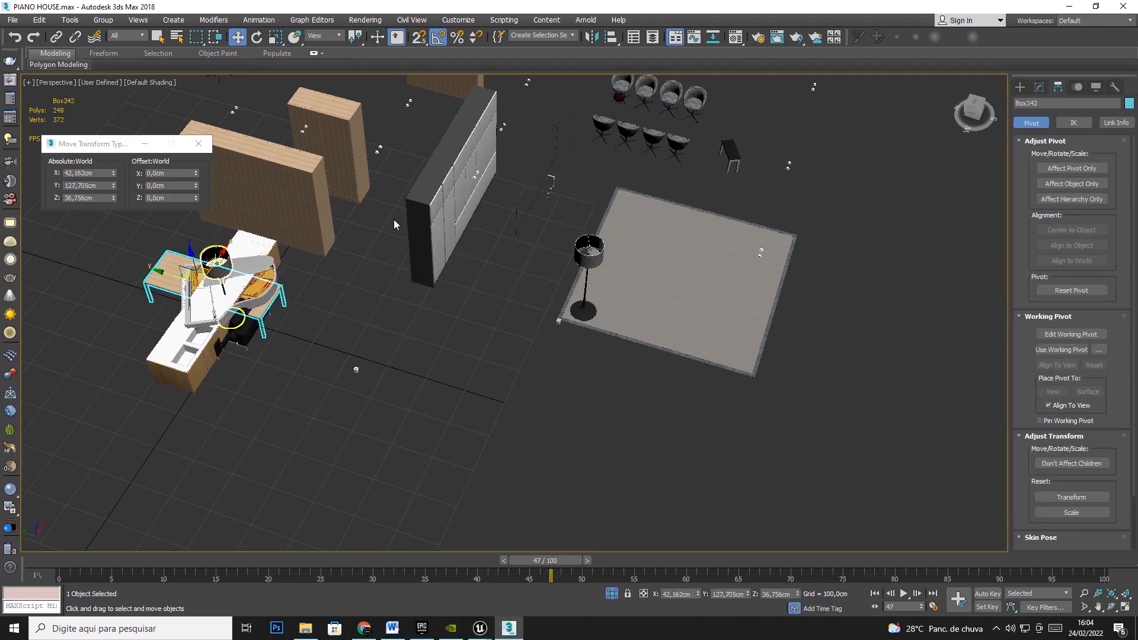
click(694, 97)
drag(694, 97, 214, 273)
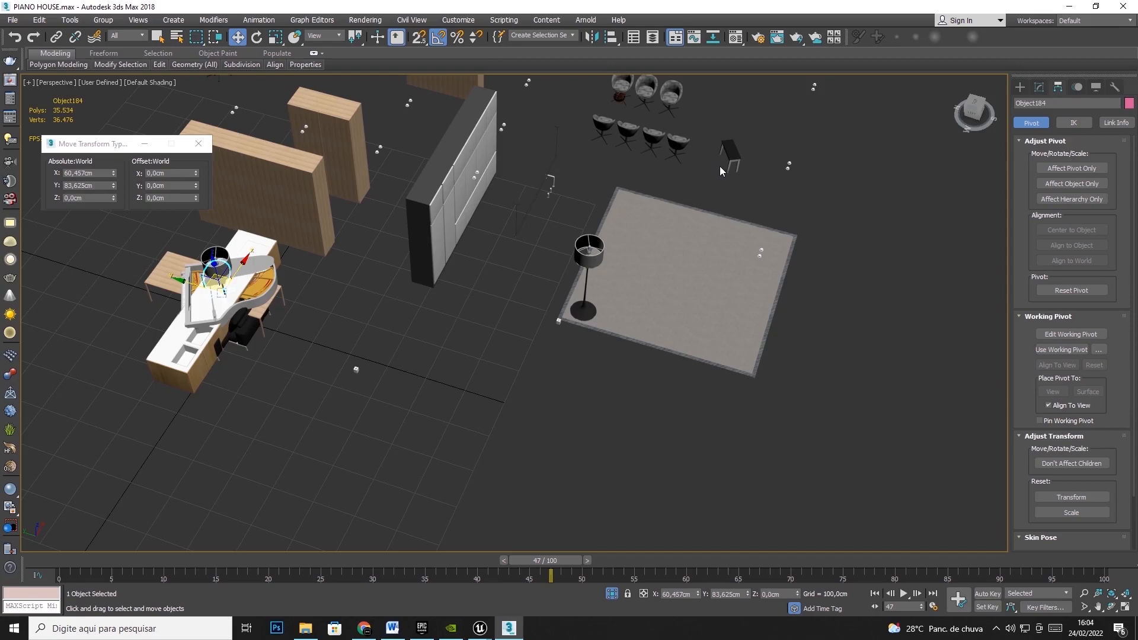
Move the piano stool to about X 4.2, Y 28.0 cm and the Line008 object to about X 44.8, Y 9.3 cm.
click(728, 152)
drag(717, 140, 220, 285)
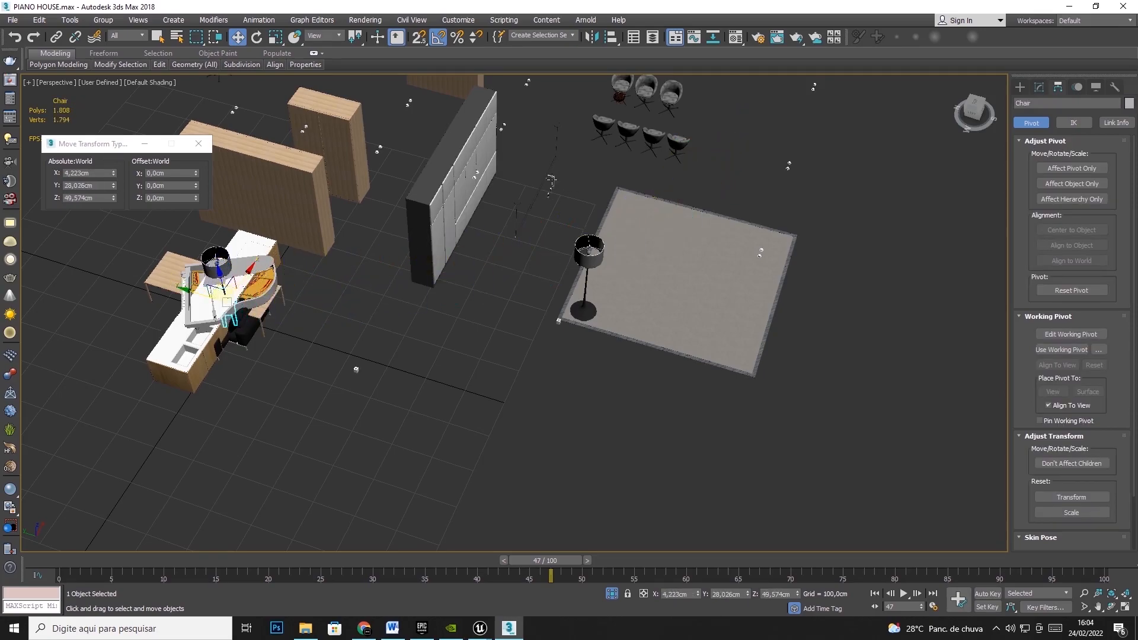
click(550, 181)
drag(541, 177, 223, 264)
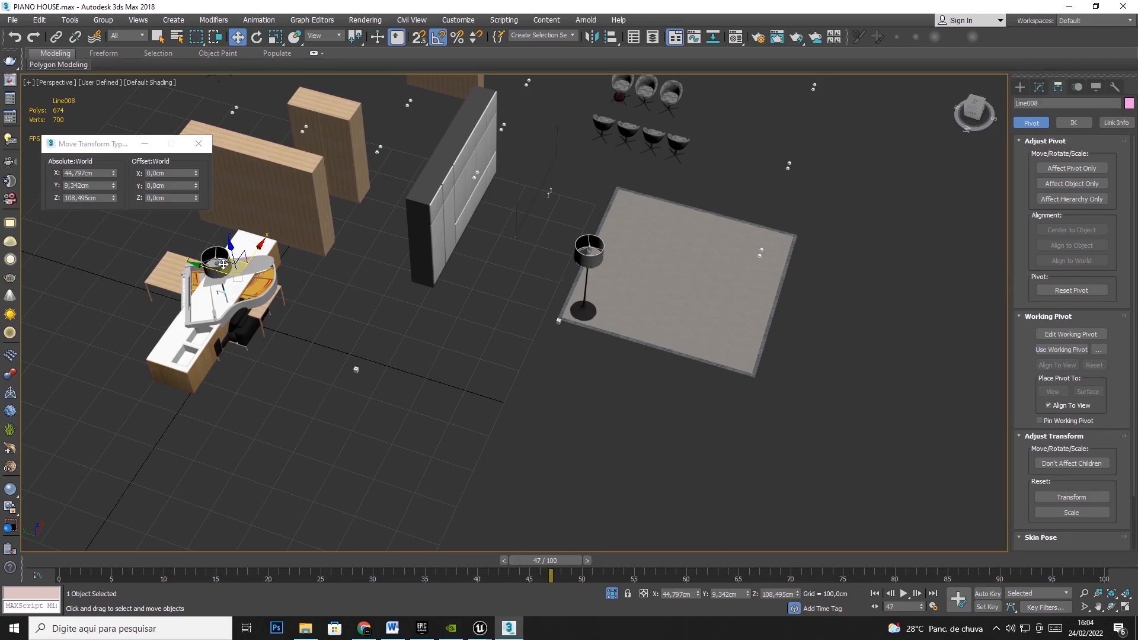
Switch to Unreal Engine, clear the Content Browser away from the viewport, and select the bathtub whose pivot lies outside its geometry.
click(485, 633)
click(504, 584)
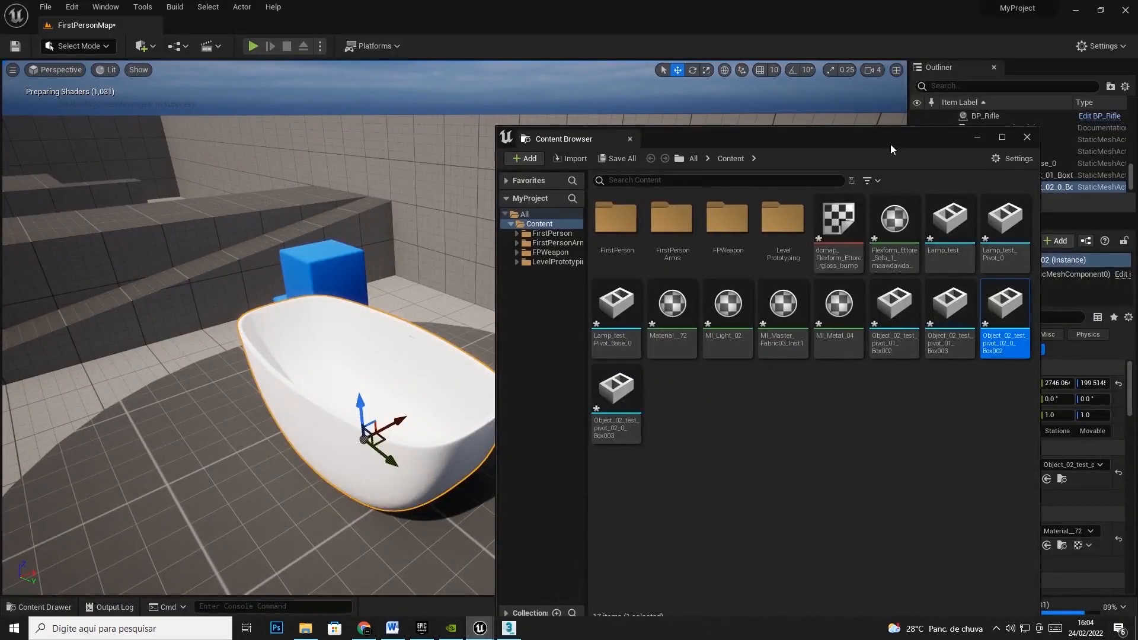
drag(886, 143, 1137, 71)
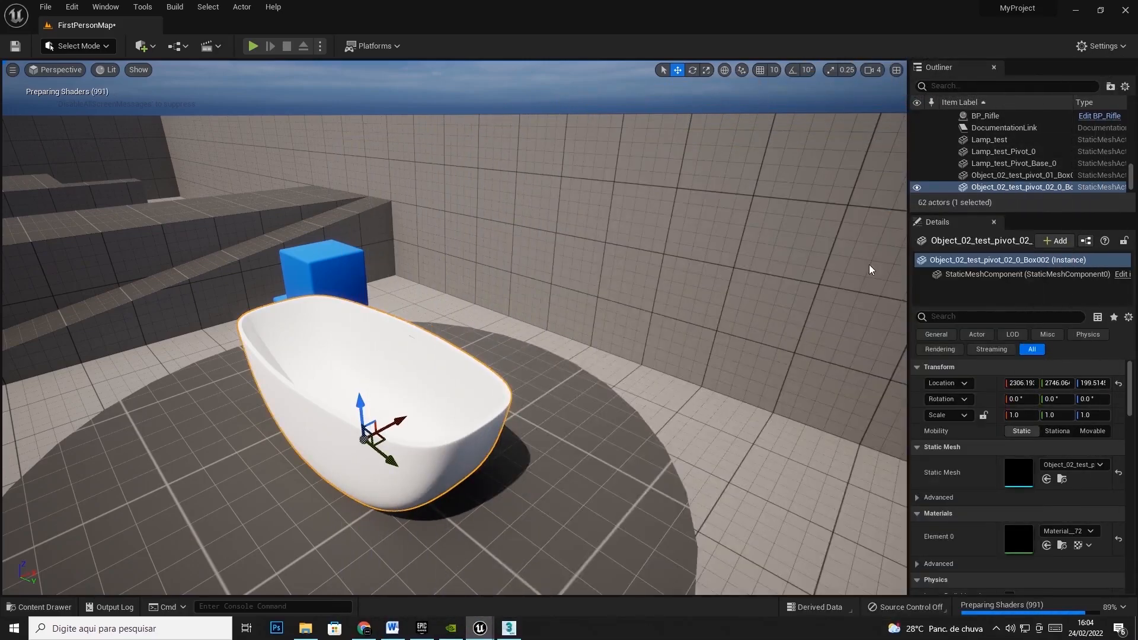
right_drag(556, 342, 406, 350)
click(236, 124)
right_drag(221, 126, 192, 111)
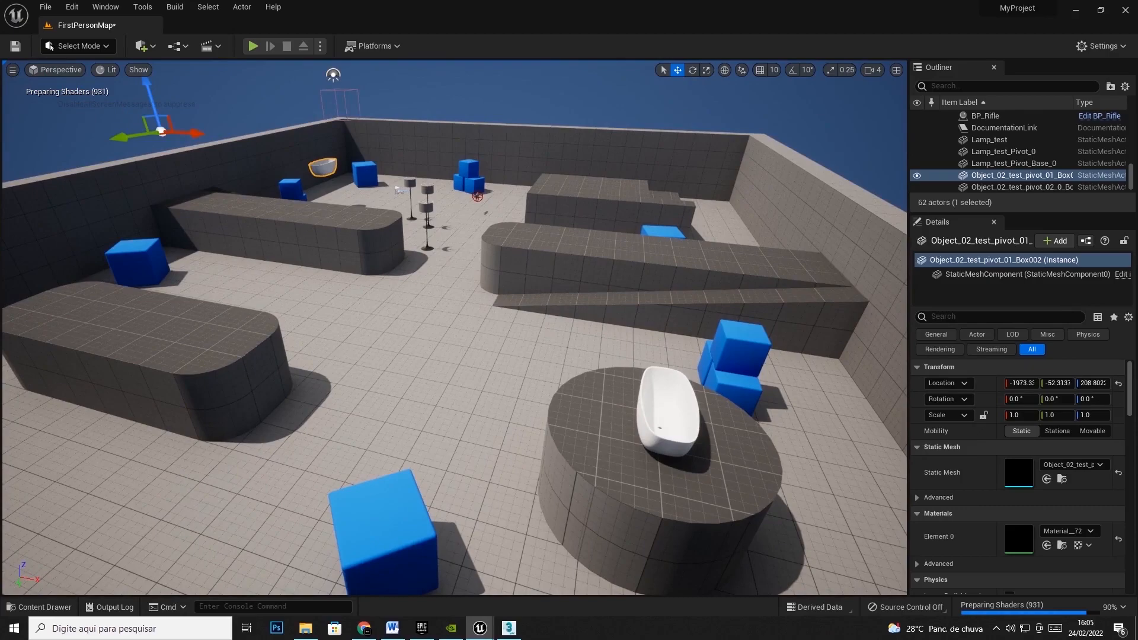
Move the bathtub off the round platform, and place two copies elsewhere in the level, rotated about 93° around Z.
click(664, 429)
drag(672, 437, 135, 290)
click(691, 71)
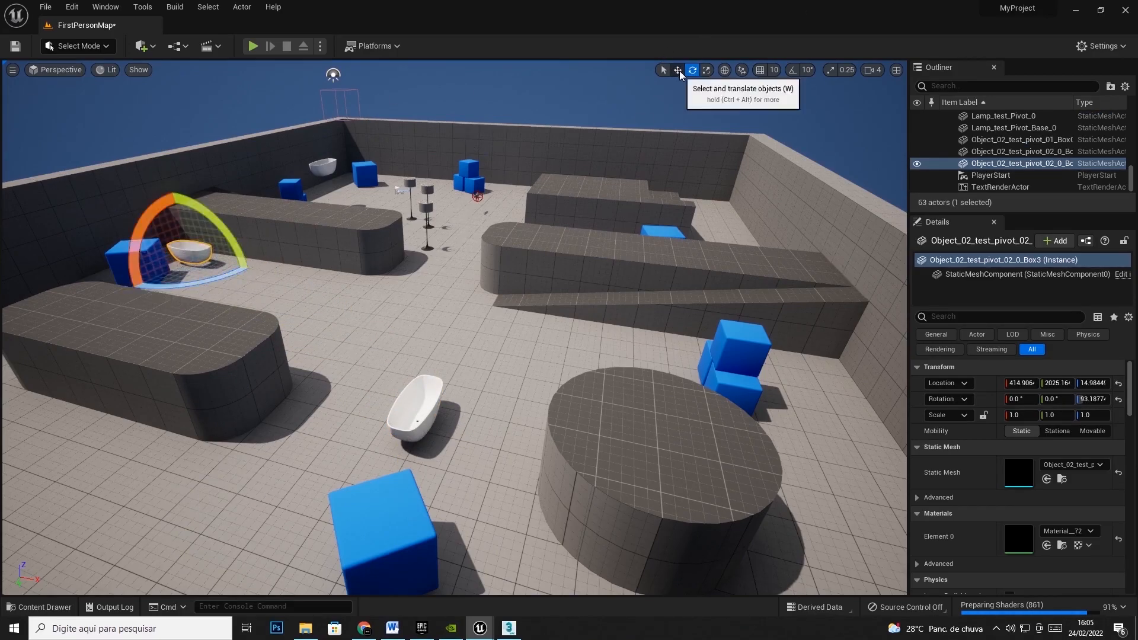
click(677, 70)
alt+drag(192, 265, 720, 210)
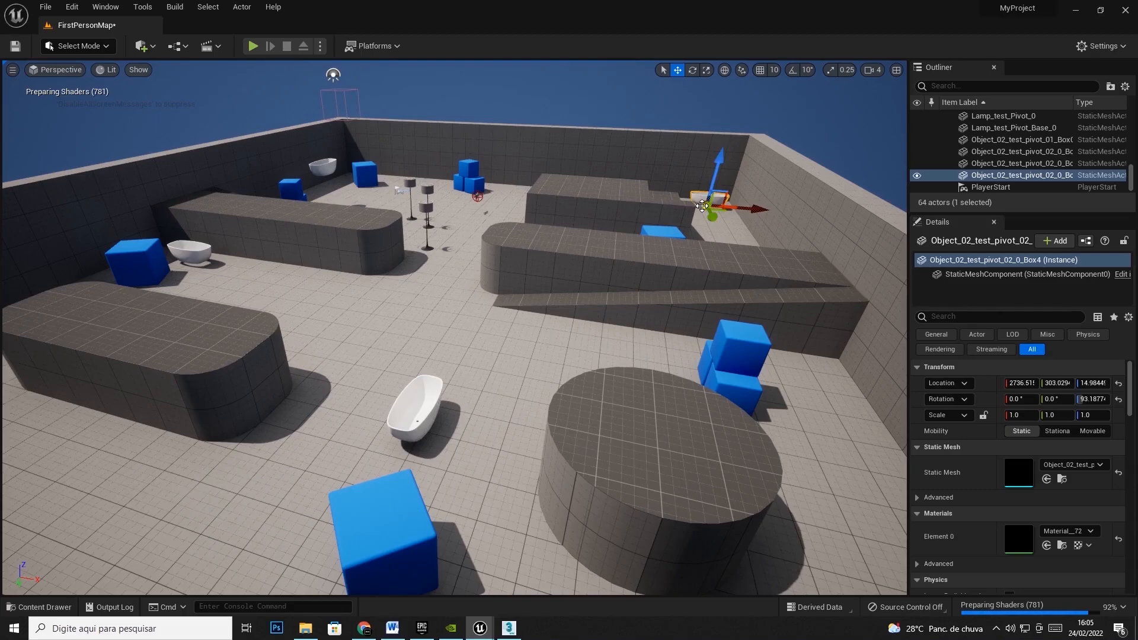
Delete the Object_02_test_pivot_02 bathtub and its two copies, keeping the Object_02_test_pivot_01 bathtub.
click(325, 173)
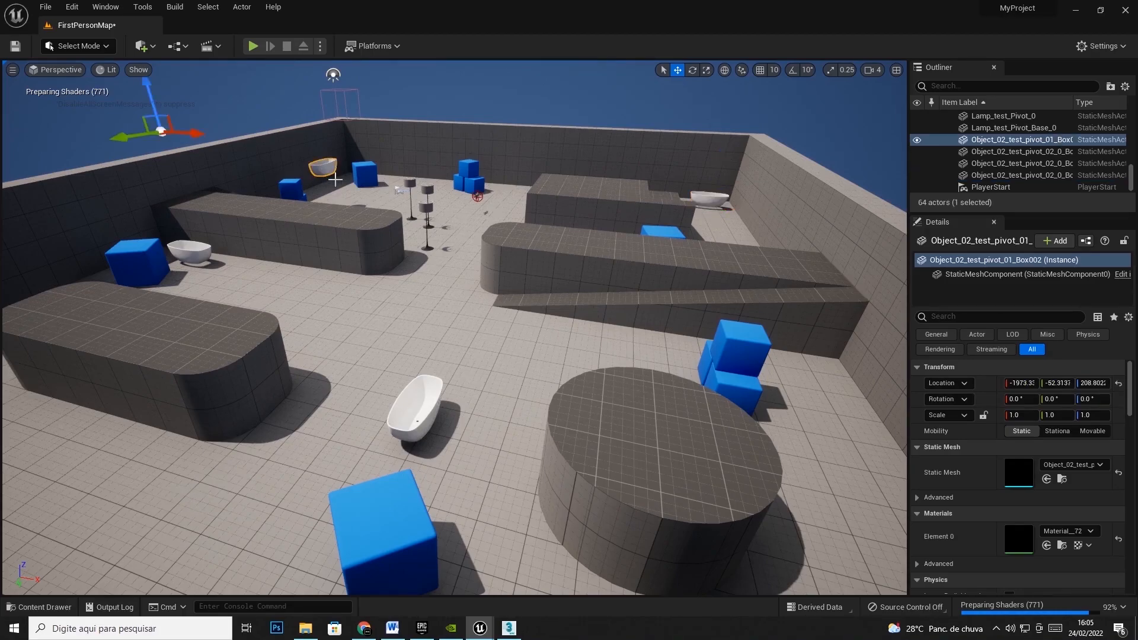
click(434, 402)
key(Delete)
click(184, 260)
key(Delete)
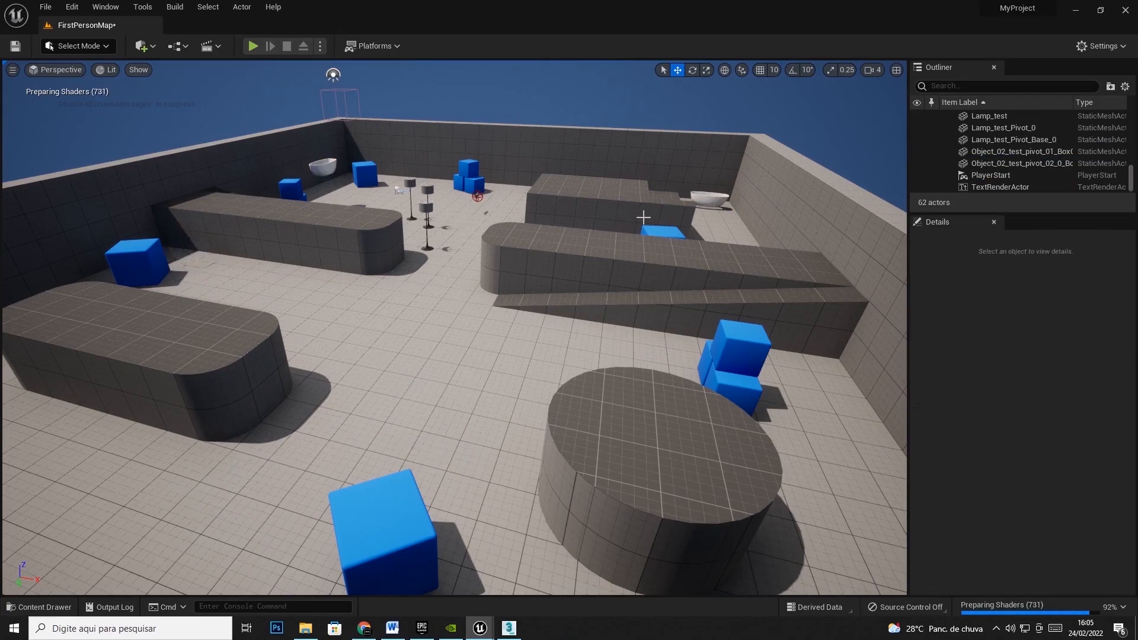
click(704, 196)
key(Delete)
Duplicate the remaining bathtub by its distant pivot and activate the Rotate tool.
click(325, 174)
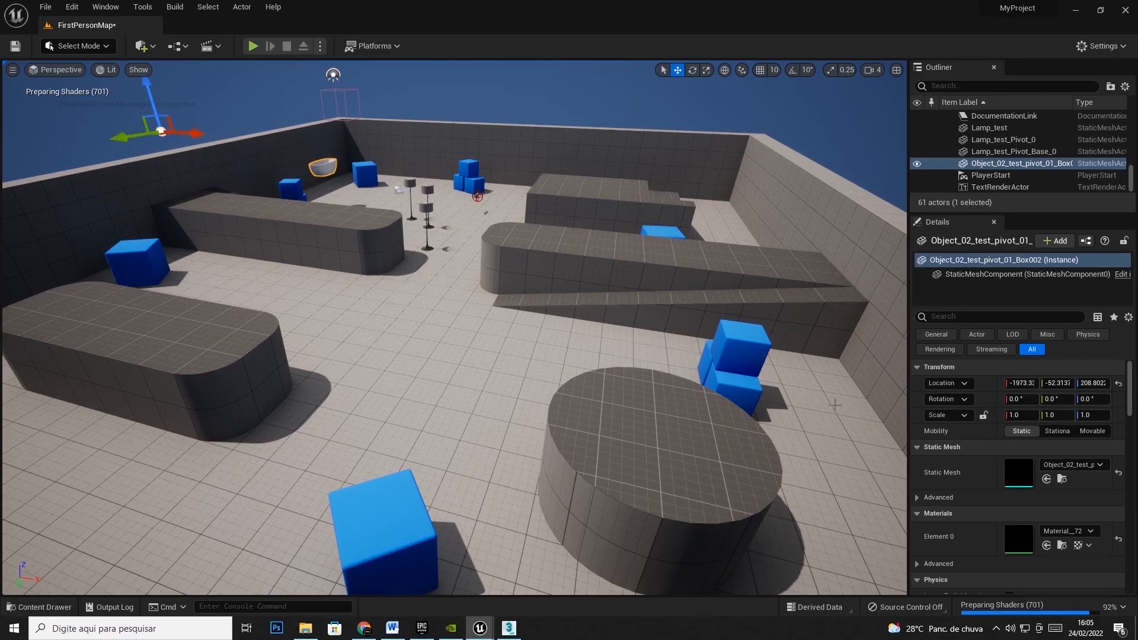
alt+drag(158, 134, 341, 176)
click(692, 69)
Switch back to 3ds Max and move a front-row dining chair to about X 14.0, Y 39.9 cm.
click(505, 632)
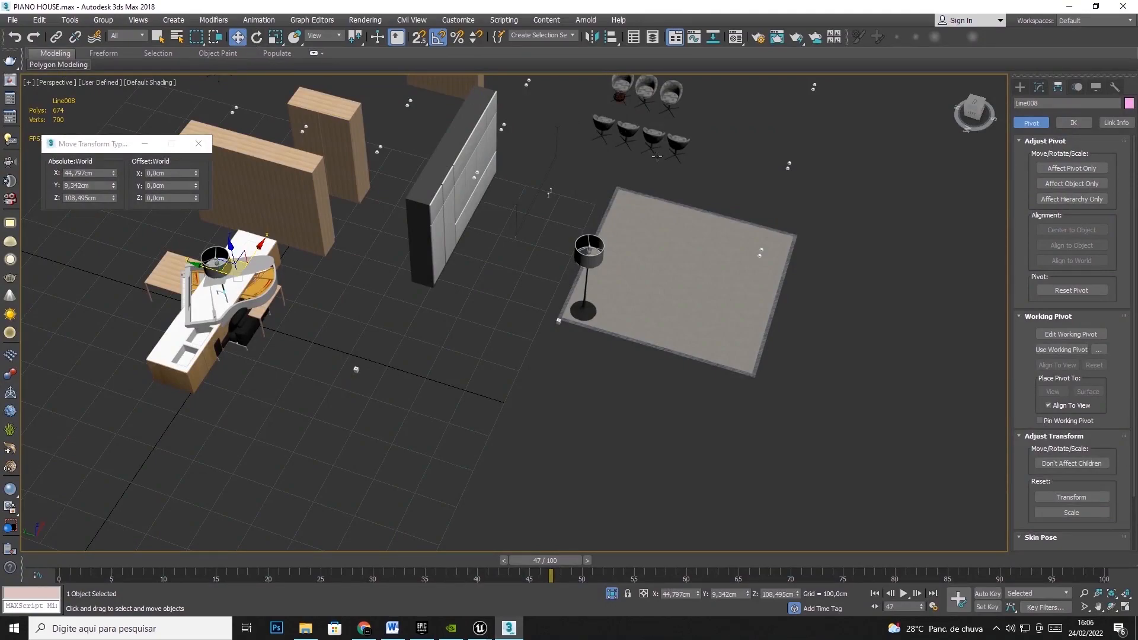
click(652, 140)
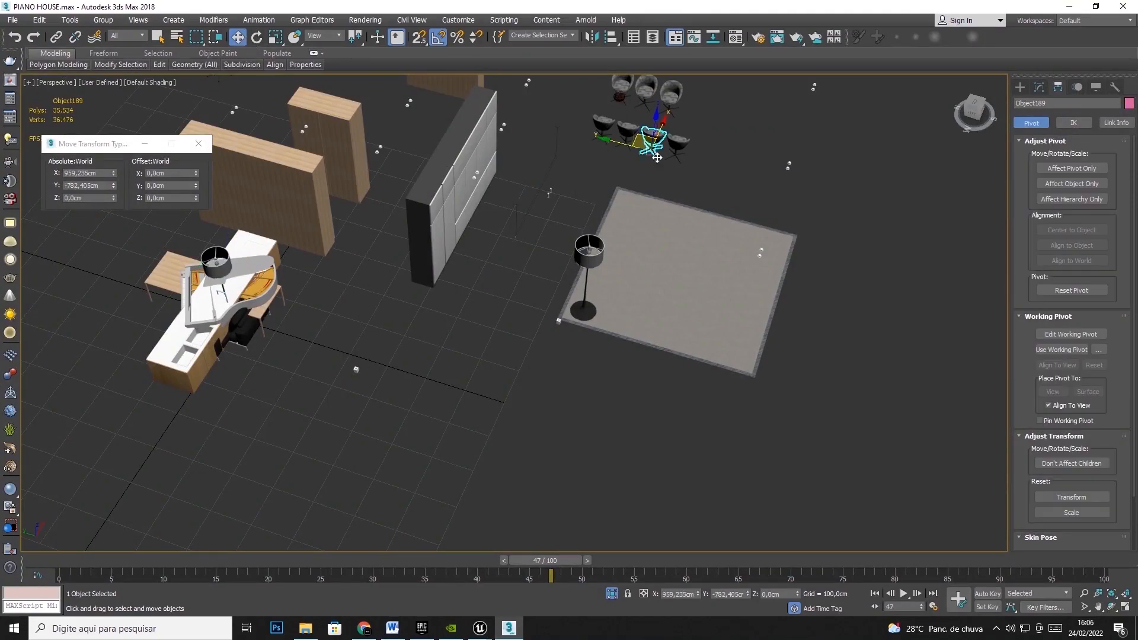
click(674, 189)
click(646, 155)
drag(646, 156, 222, 297)
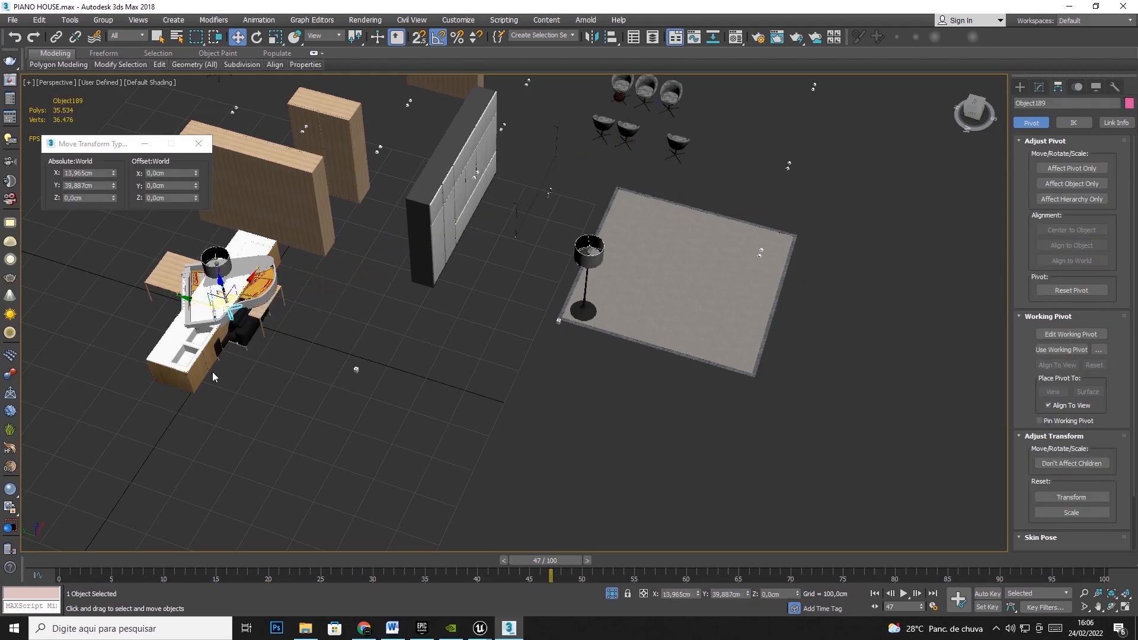
Move the remaining floor lamp and the large rug to the stacked furniture near the world origin.
click(589, 250)
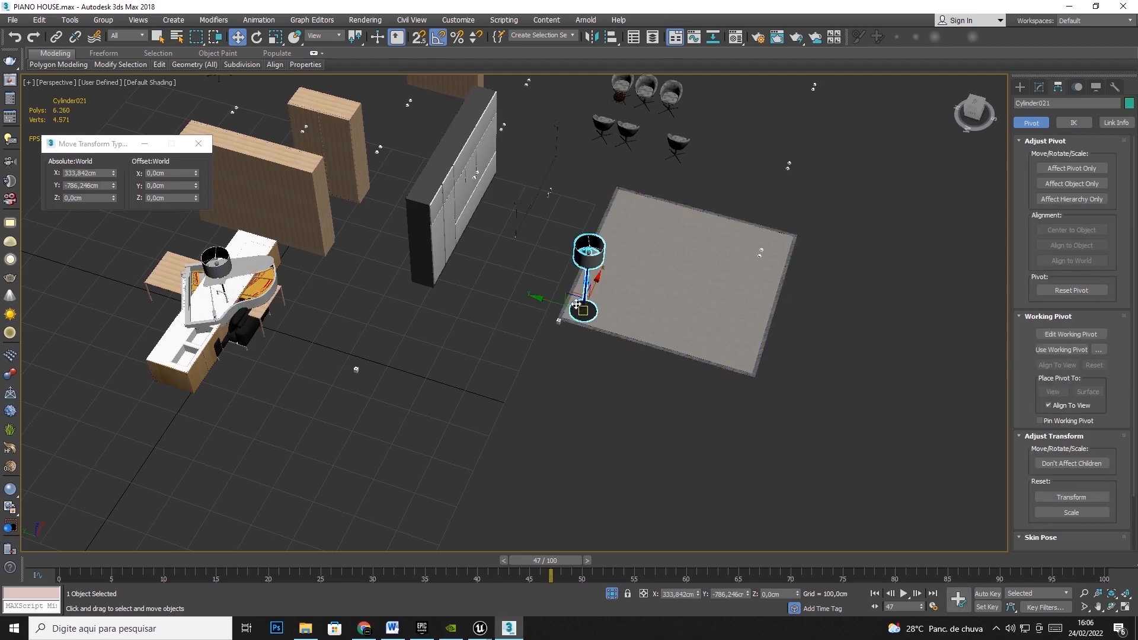
drag(586, 299, 224, 297)
click(670, 266)
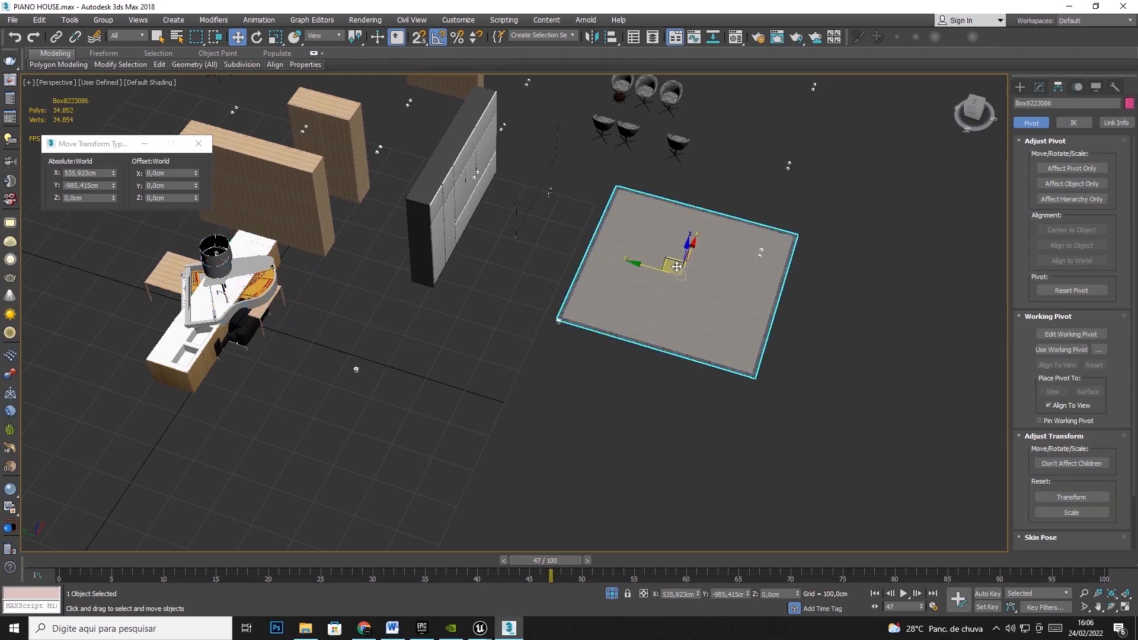
drag(578, 297, 109, 317)
Select the separate wooden panel behind the tall cabinet, then open the Layer Explorer and make the Wall layer visible.
middle_drag(669, 377, 681, 514)
click(359, 251)
middle_drag(358, 250, 394, 324)
click(483, 249)
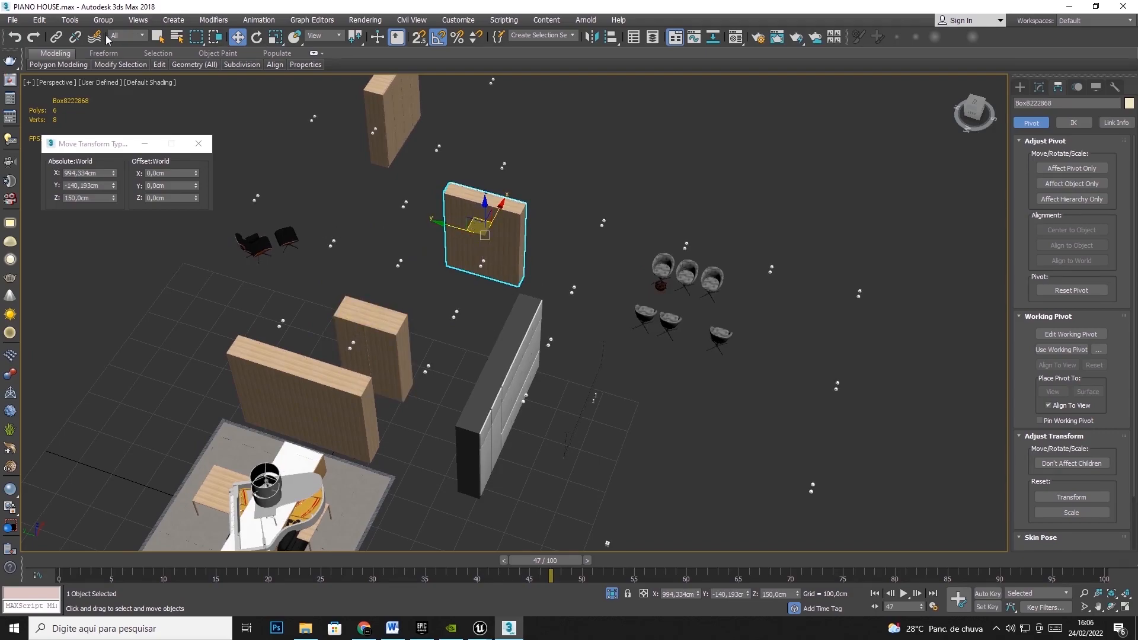
click(70, 19)
click(86, 55)
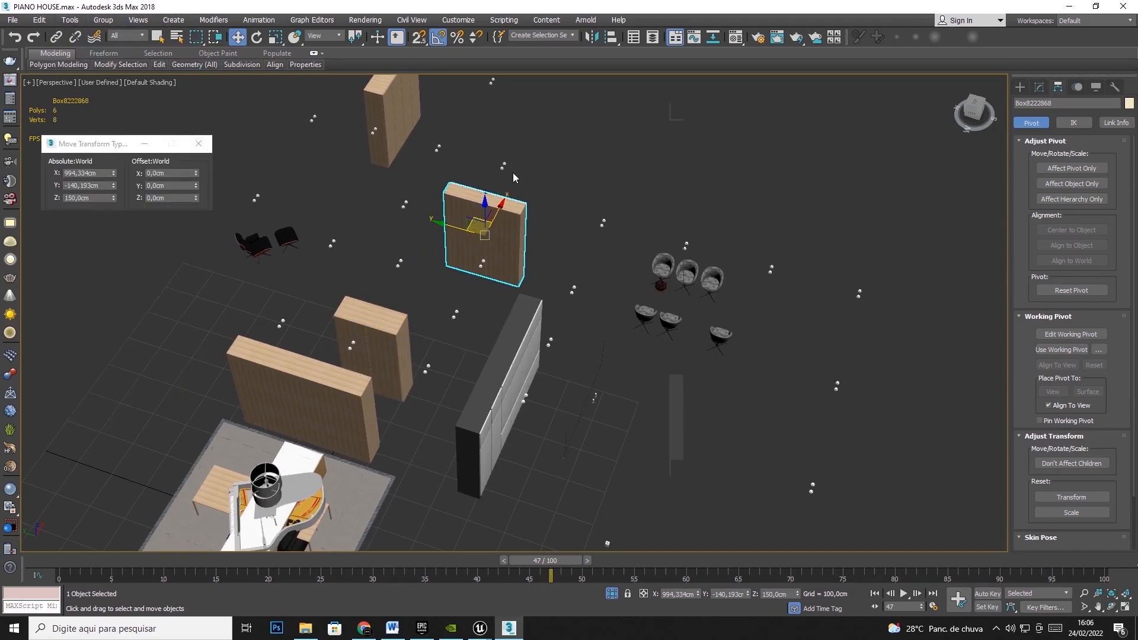
click(690, 191)
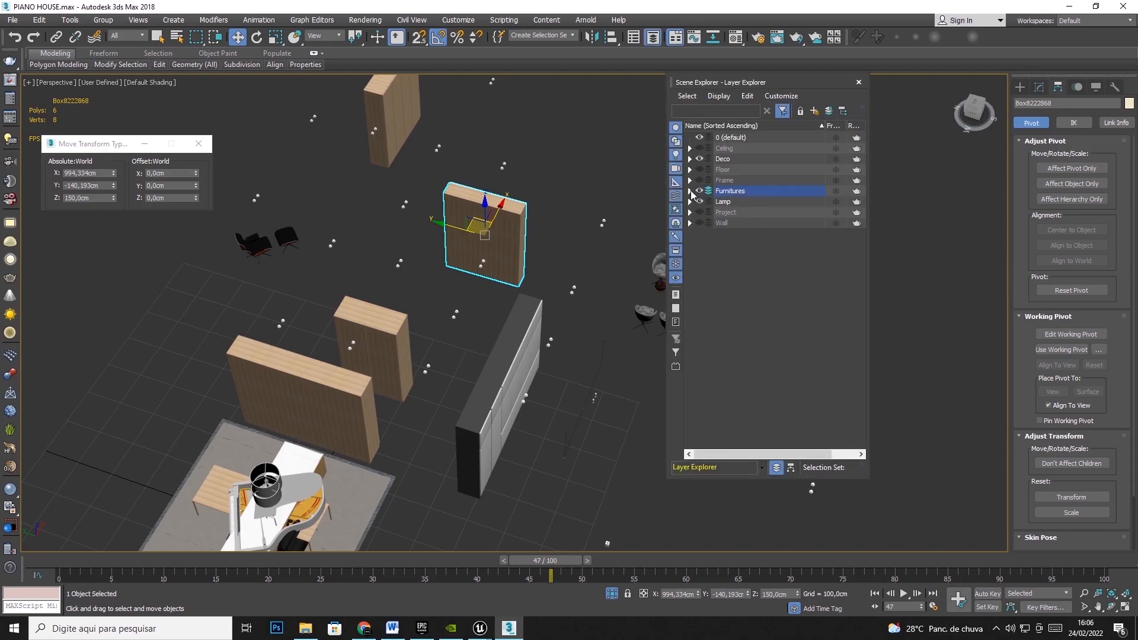
click(699, 223)
Try moving the outer wall Line001 by its pivot, and undo the move.
scroll(482, 313, down, 3)
scroll(481, 318, down, 2)
click(386, 299)
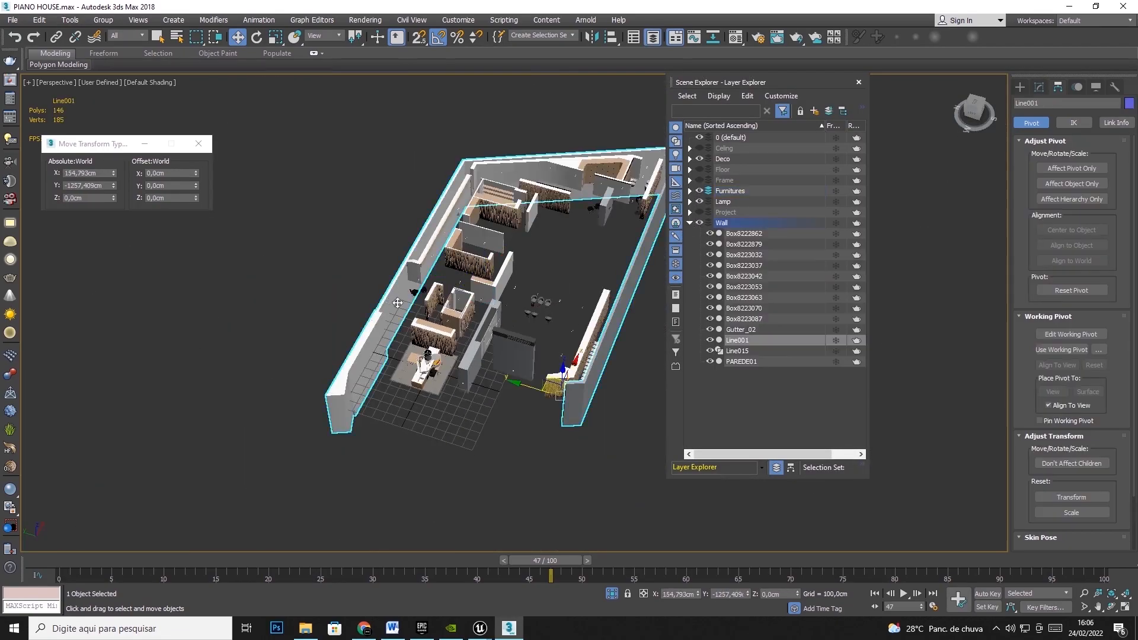
drag(549, 387, 511, 298)
key(ctrl+z)
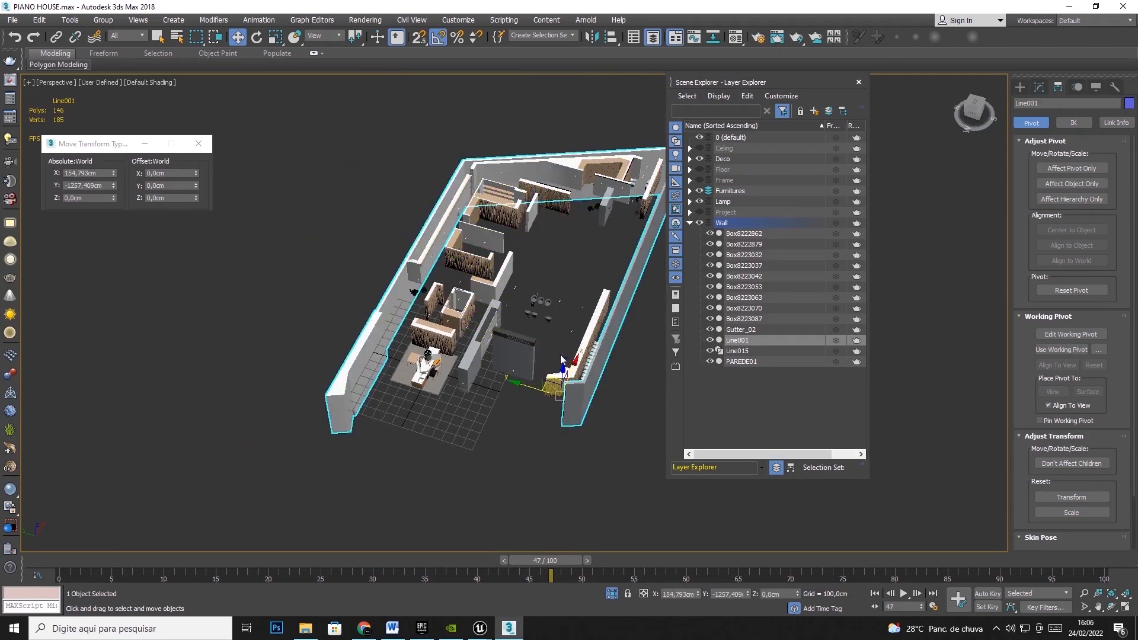